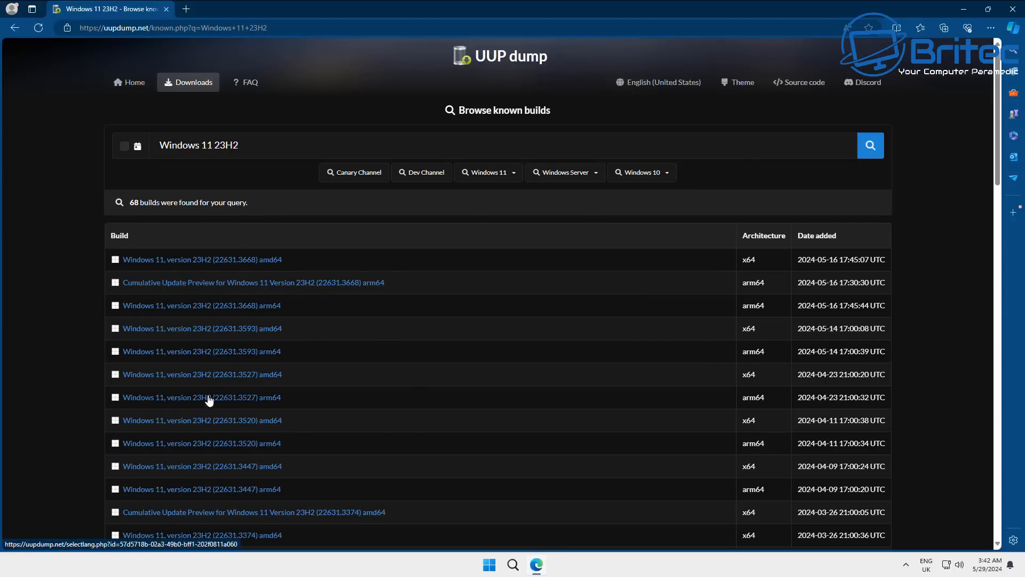
- Open the Windows 11, version 23H2 (22631.3668) amd64 build and continue with English (United States) as its language
left_click(171, 262)
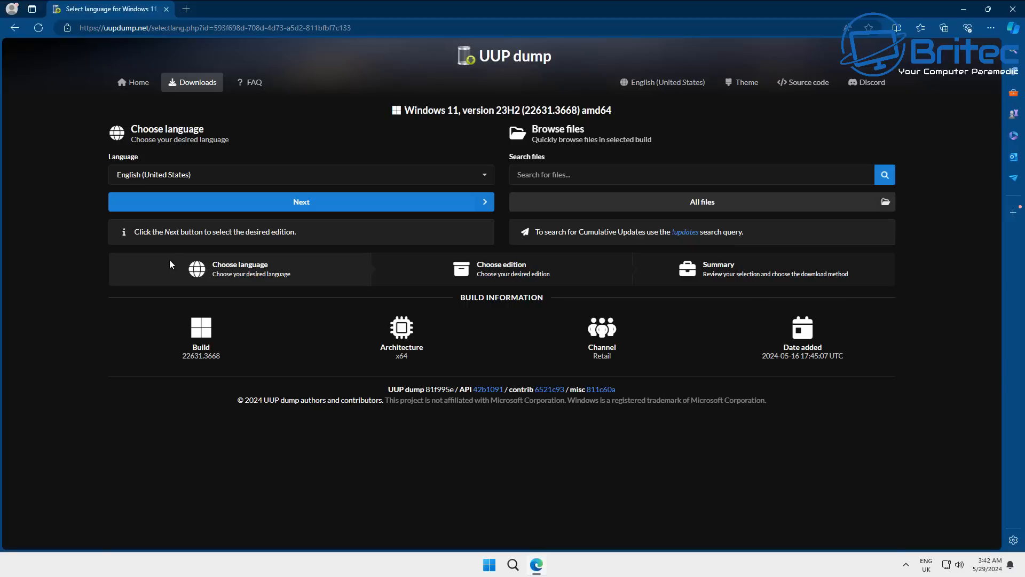
left_click(485, 182)
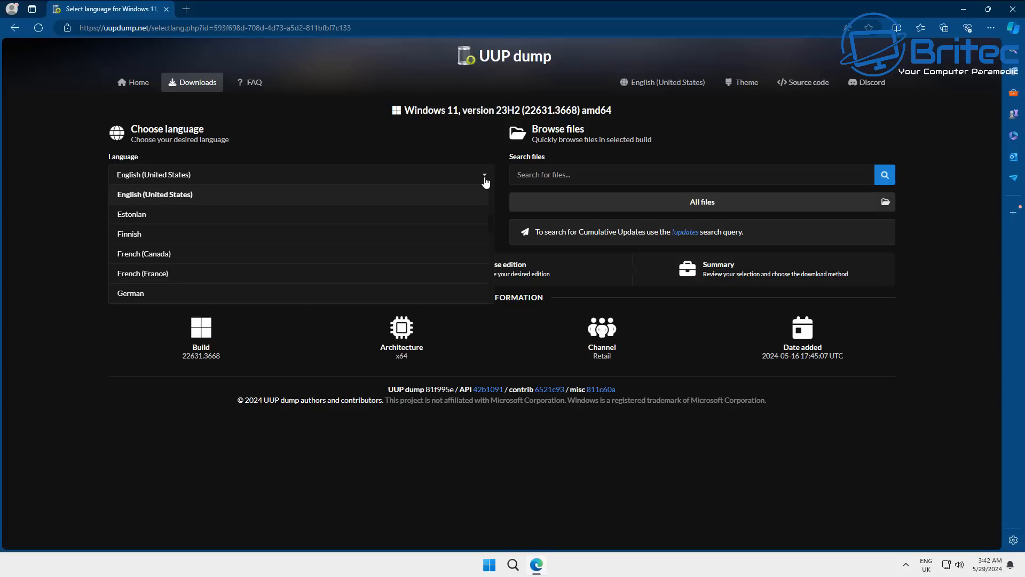
scroll(460, 202, "down", 9)
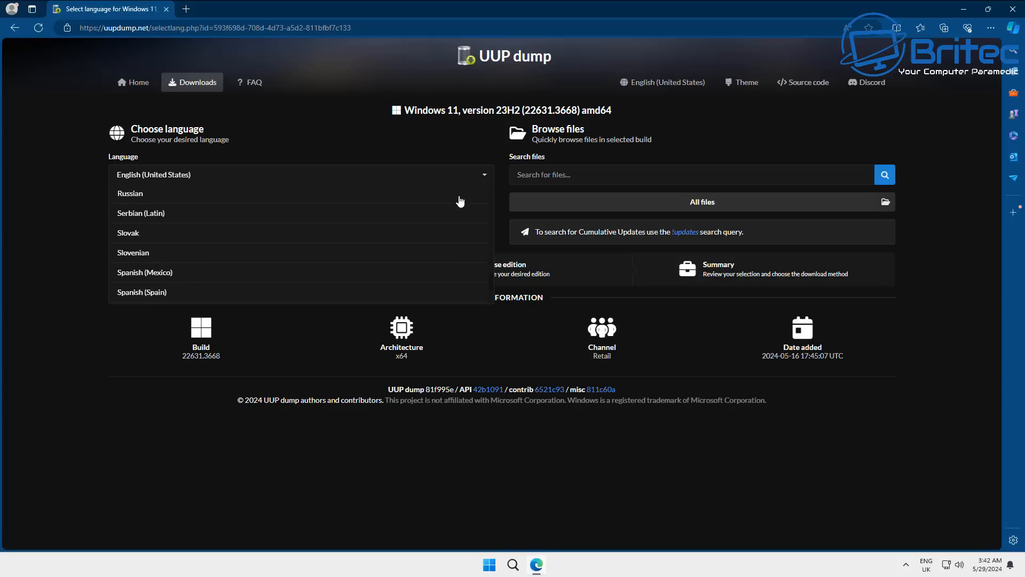
scroll(460, 202, "down", 2)
scroll(460, 201, "up", 4)
scroll(460, 201, "down", 1)
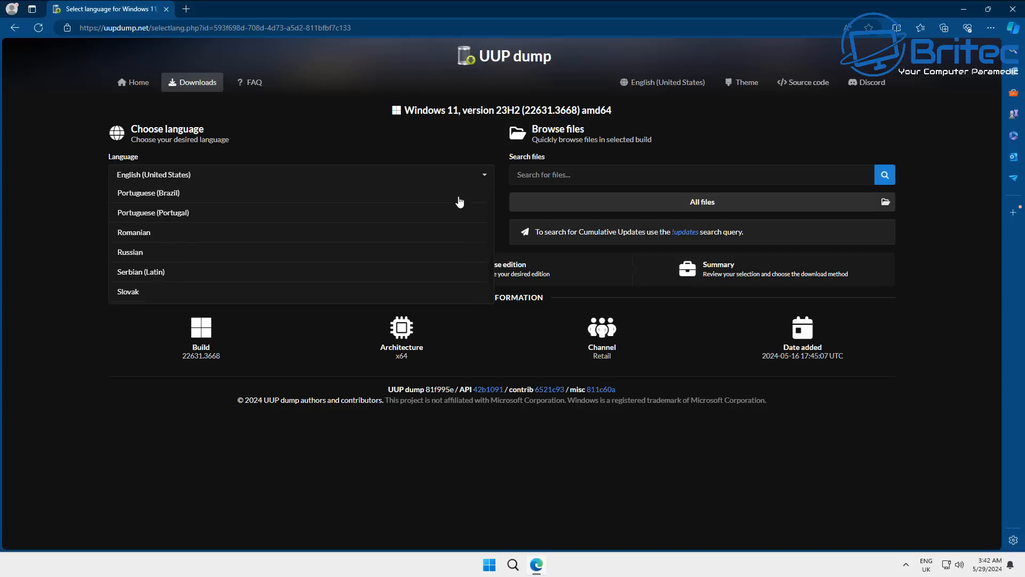
scroll(460, 201, "down", 2)
scroll(460, 201, "up", 12)
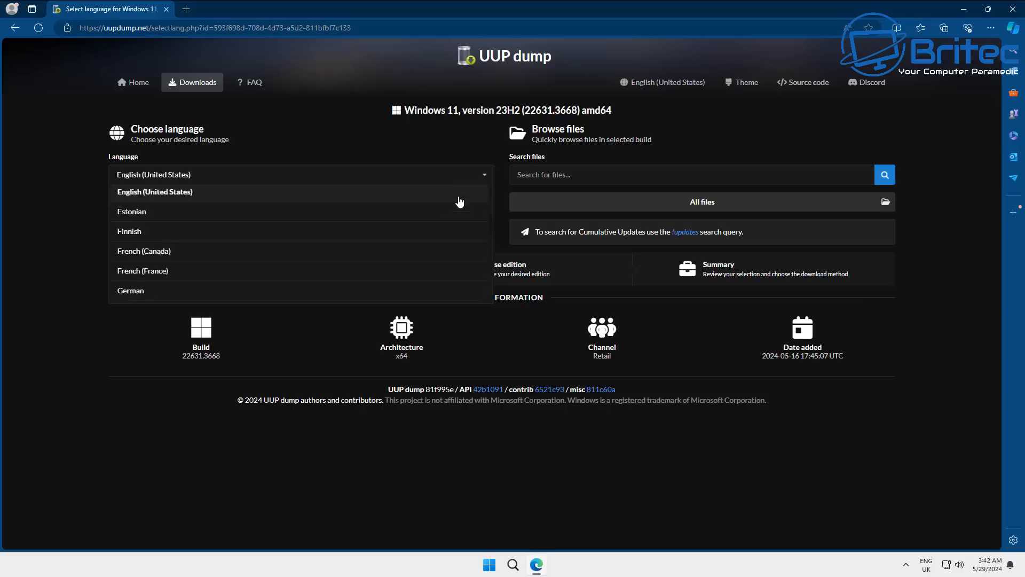
scroll(460, 202, "down", 1)
scroll(460, 202, "up", 3)
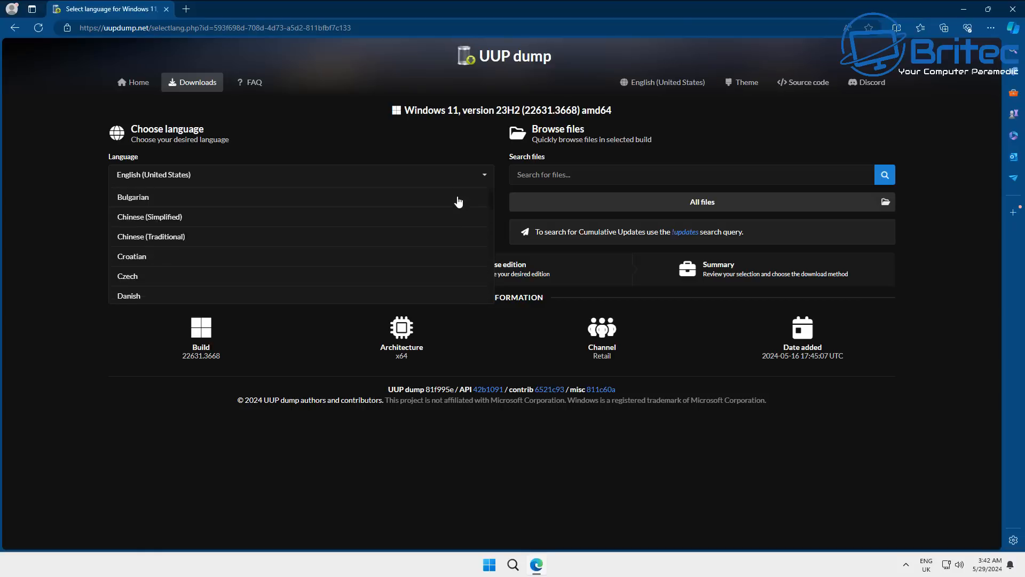
left_click(185, 156)
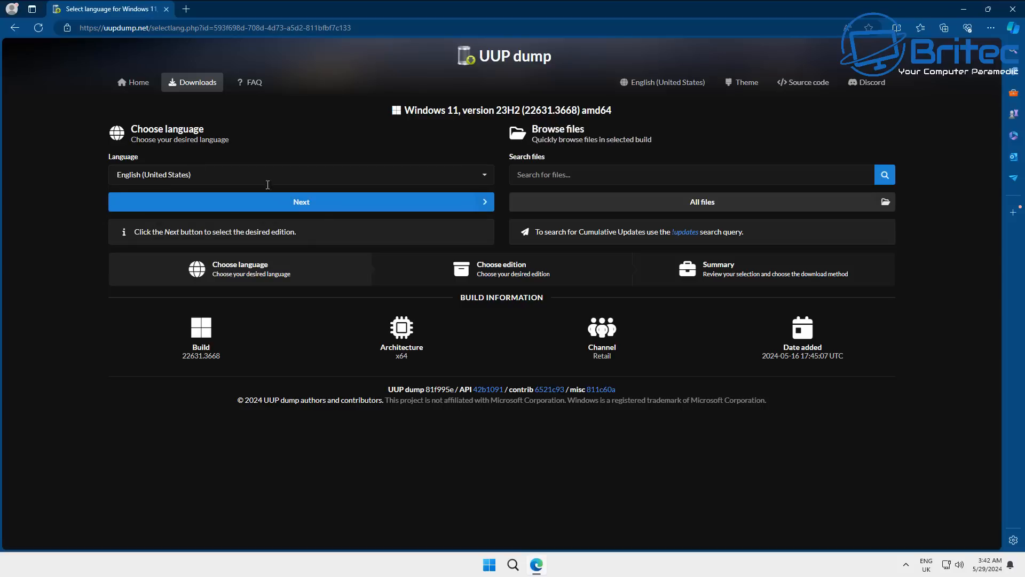
left_click(322, 208)
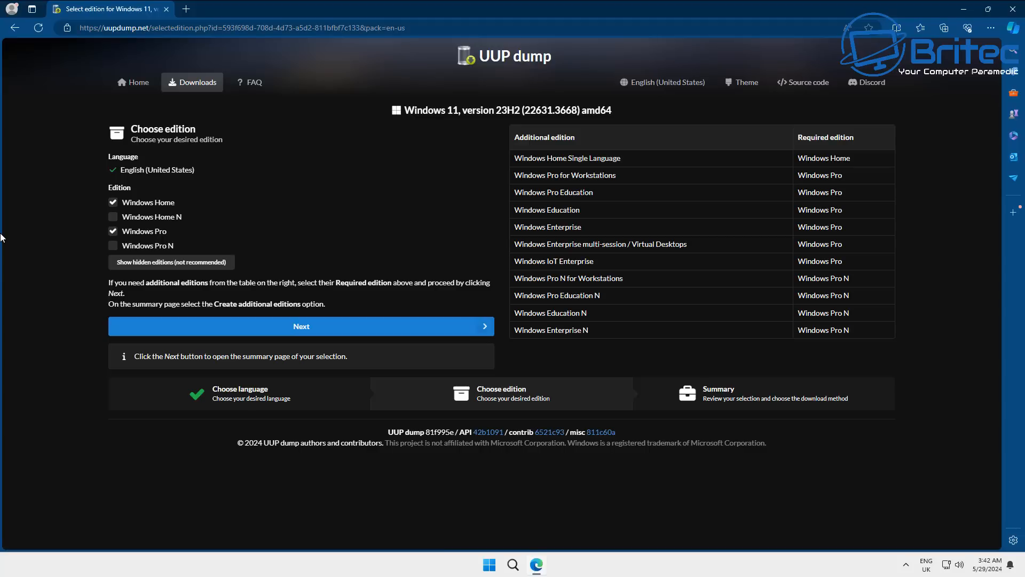
- Exclude Windows Home, keeping only Windows Pro, and create the ISO download package with .NET Framework 3.5 integration enabled
left_click(113, 202)
left_click(277, 334)
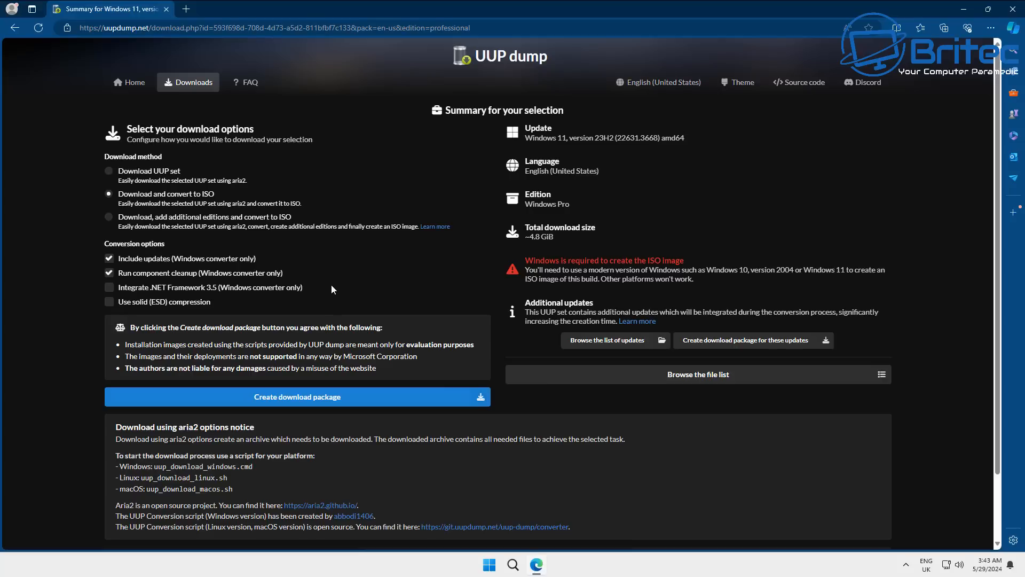
left_click(110, 288)
left_click(327, 401)
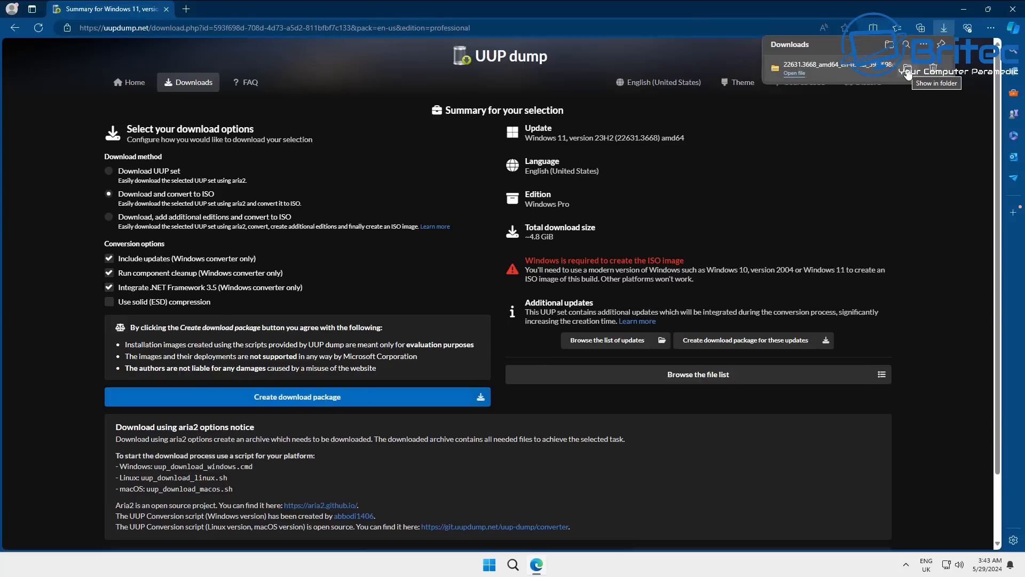
- Show the downloaded 22631.3668 package in its folder and extract it to the default destination
left_click(908, 72)
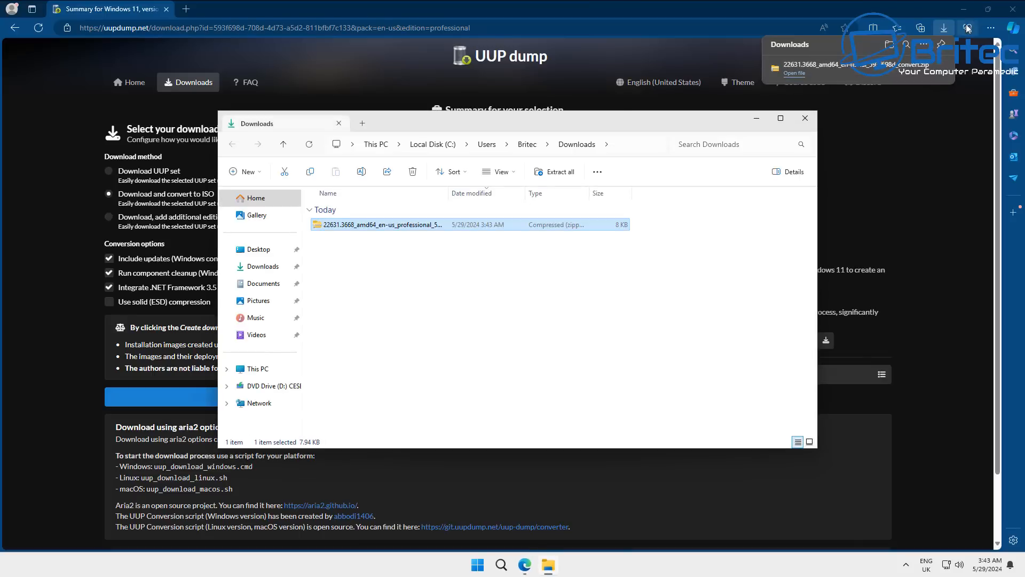
left_click(967, 8)
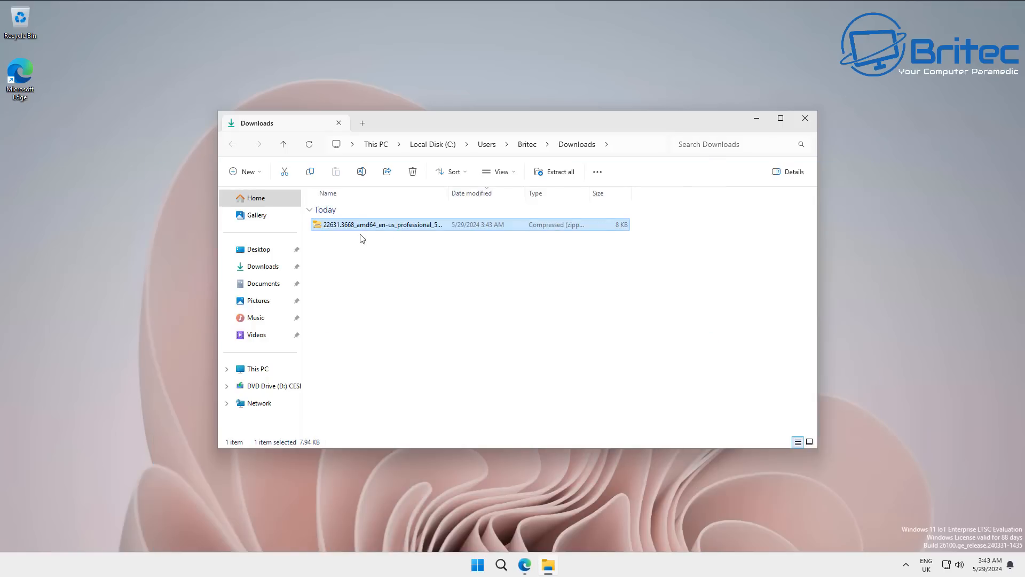
right_click(365, 223)
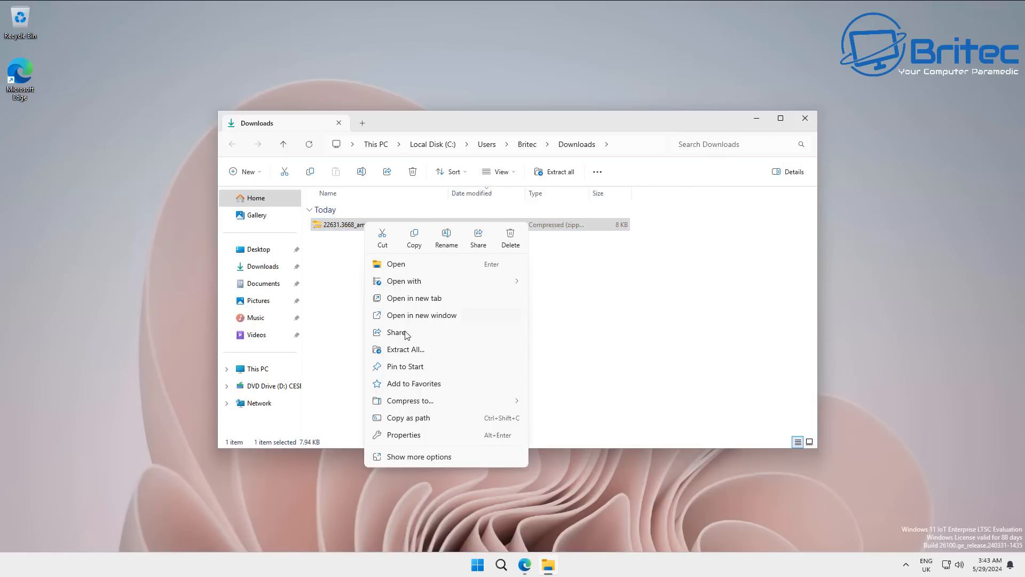
left_click(411, 350)
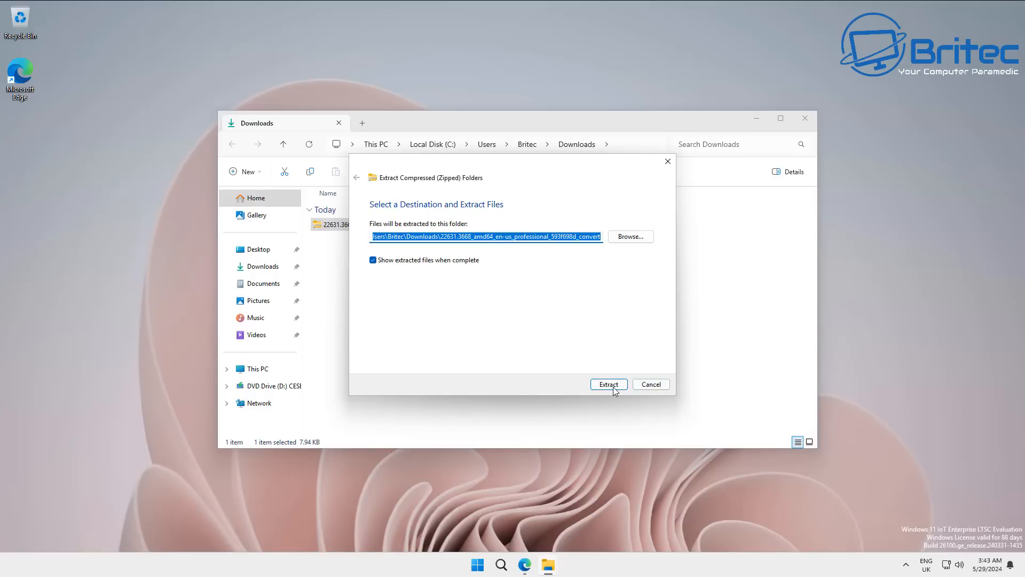
left_click(613, 388)
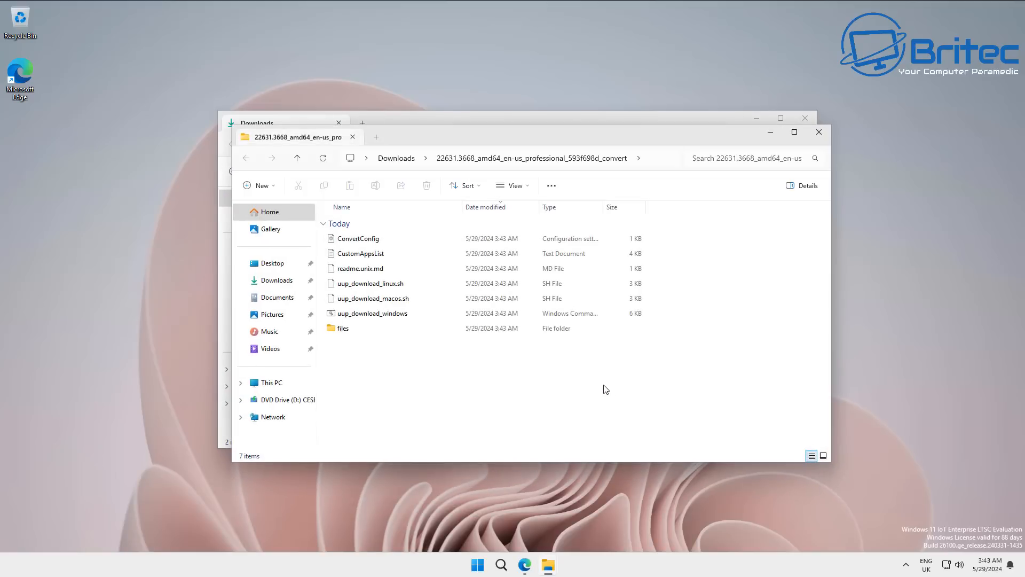
- Run the uup_download_windows script from the extracted folder, allowing it past the SmartScreen block
mouse_move(512, 141)
left_mouse_down()
mouse_move(498, 118)
mouse_move(500, 127)
left_mouse_up()
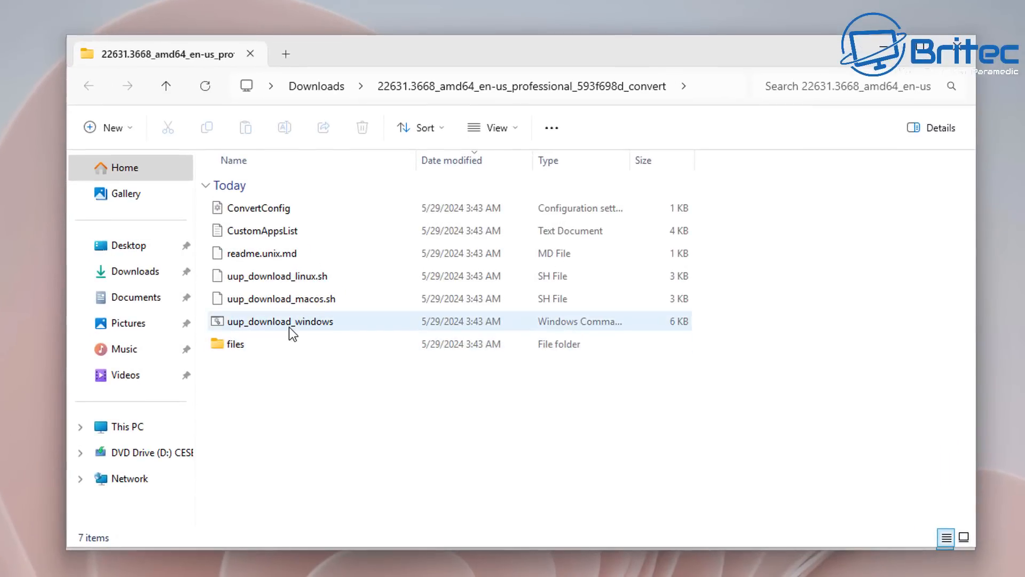
double_click(290, 327)
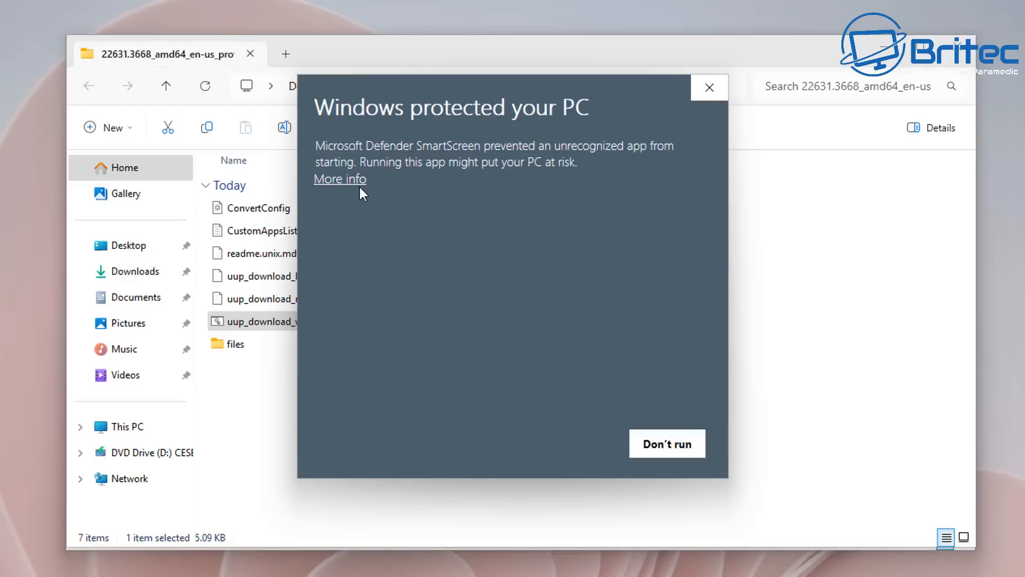
left_click(355, 180)
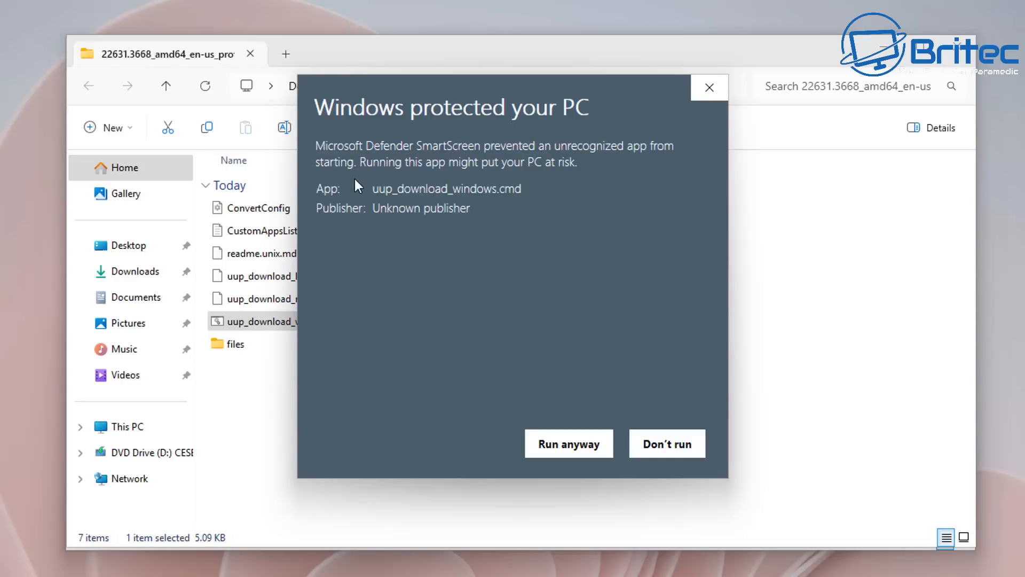
left_click(561, 444)
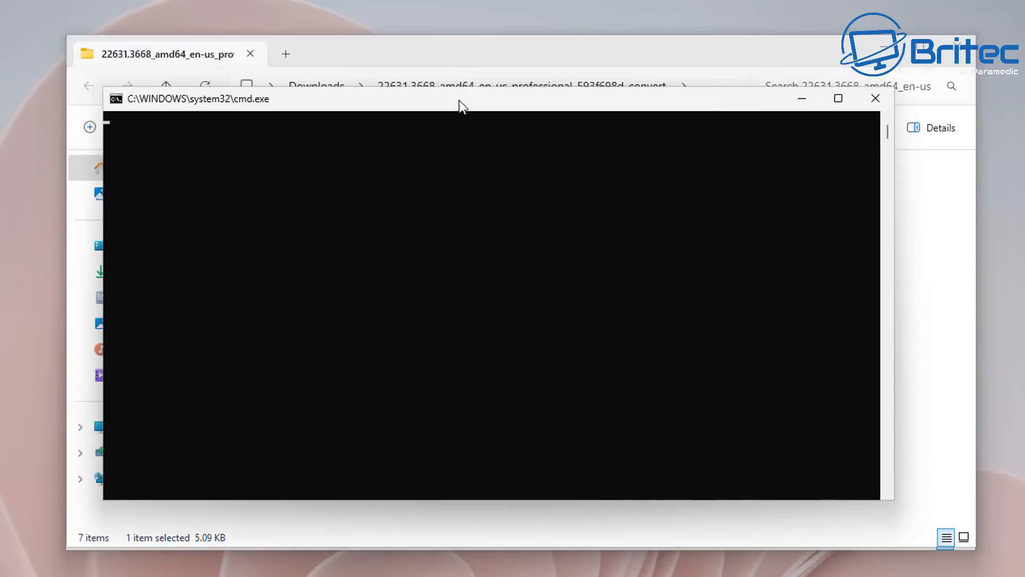
- Allow the get_aria2.ps1 script to run once by answering R to the security warning
left_click_drag(460, 105, 475, 91)
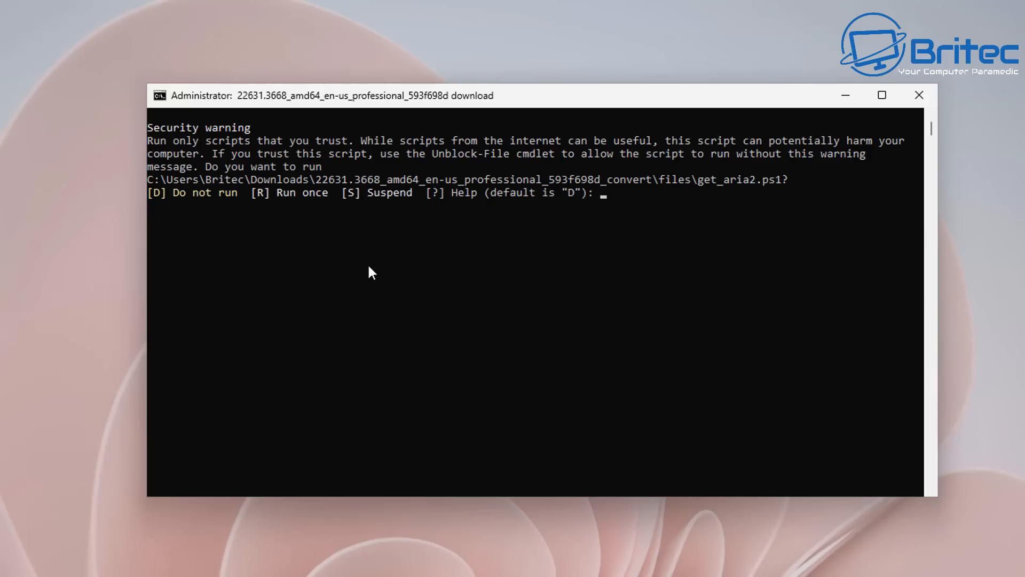
left_click(368, 267)
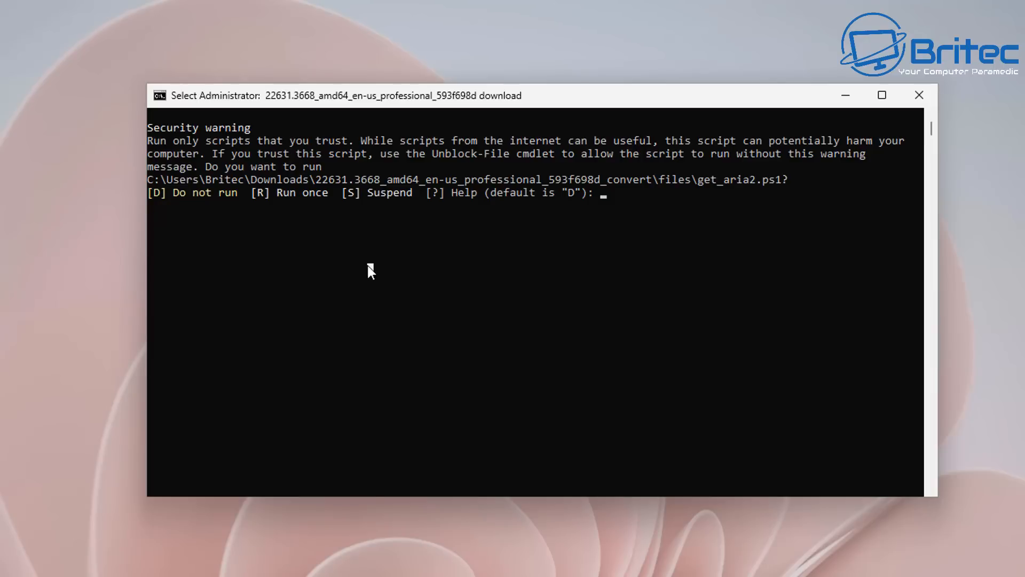
type("r")
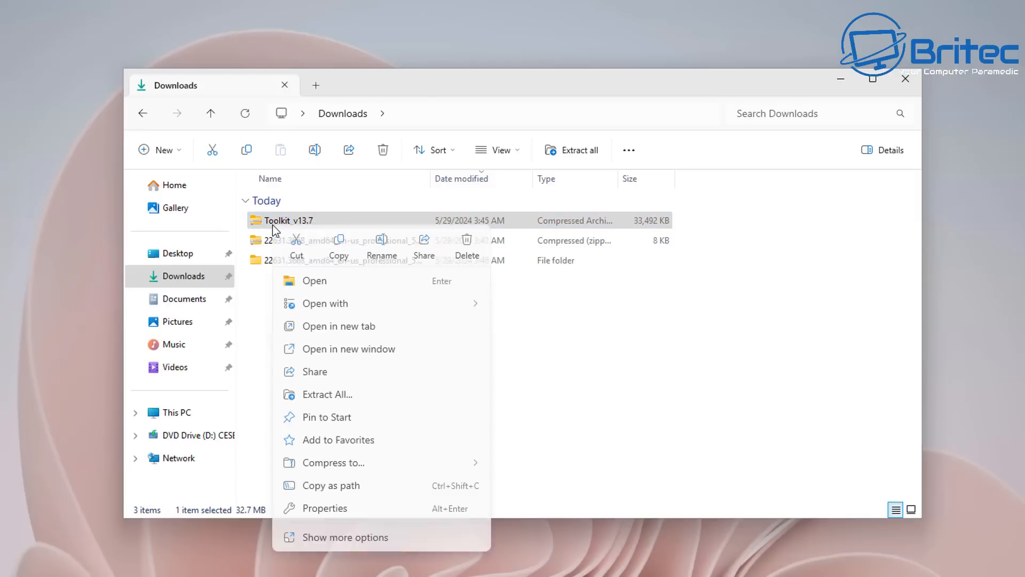
- Extract the Toolkit_v13.7 archive and move the extracted folder from Downloads to the desktop
left_click(342, 398)
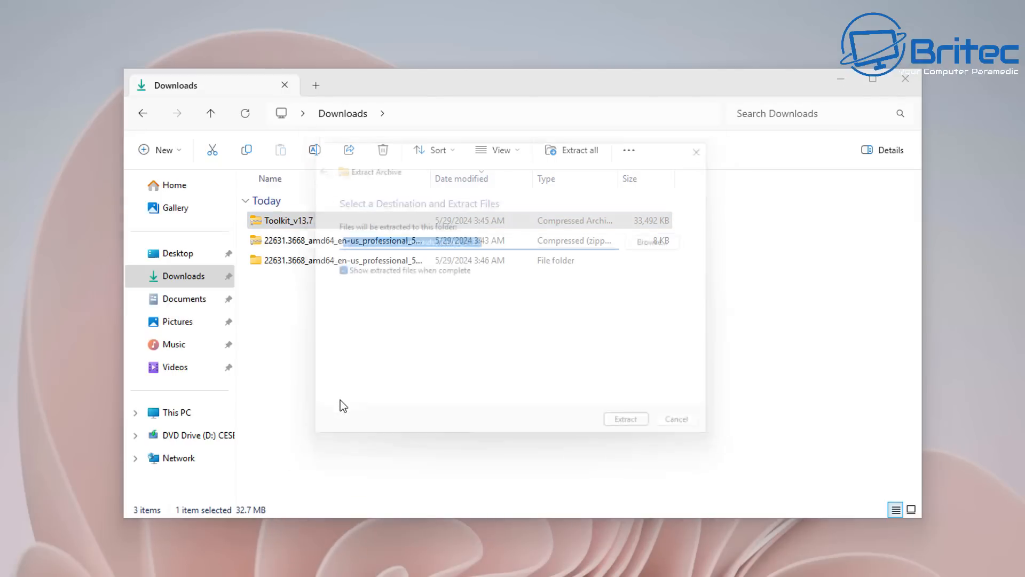
left_click(647, 438)
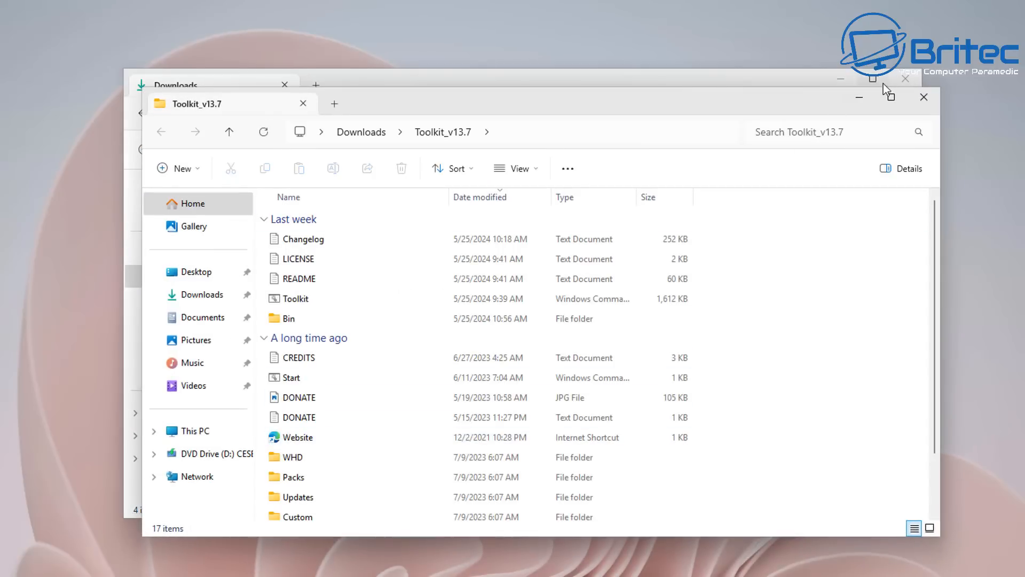
left_click(931, 102)
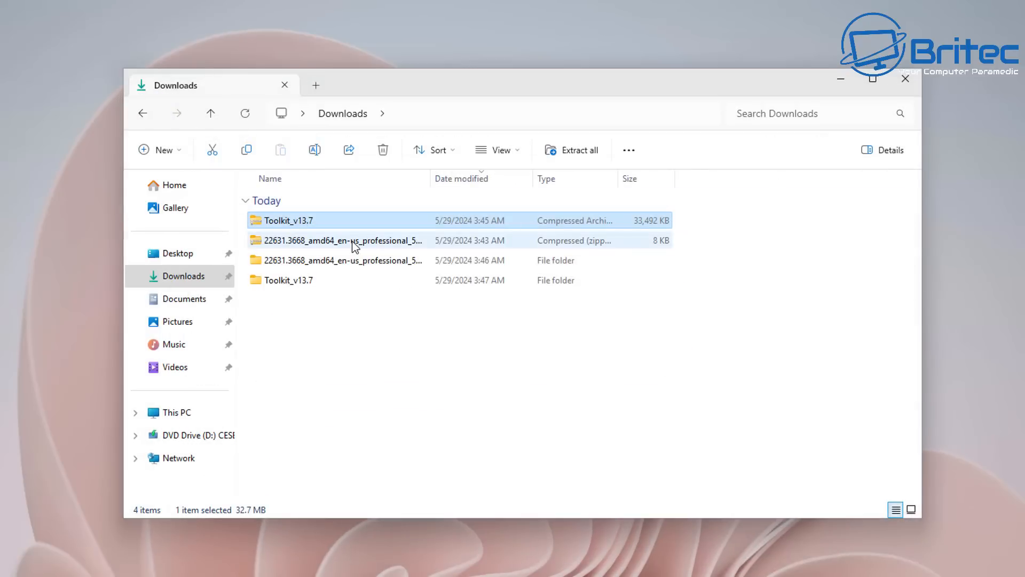
left_click_drag(278, 287, 475, 28)
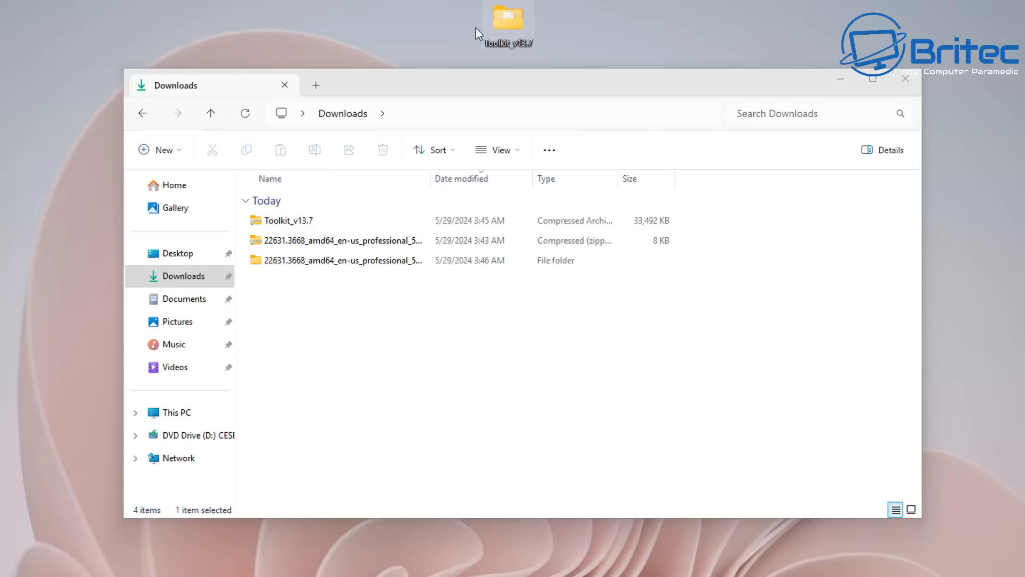
left_click(907, 85)
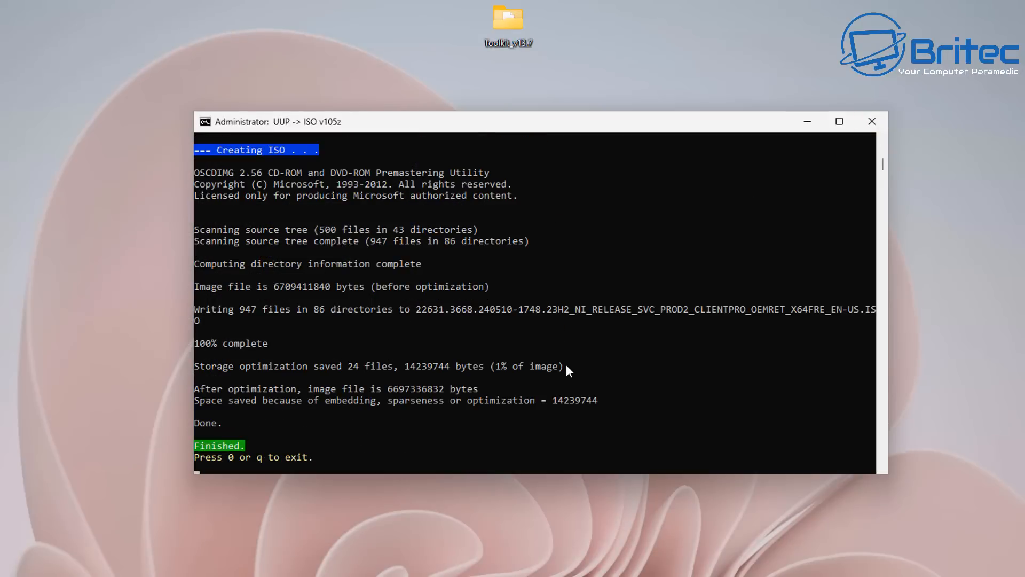
- Exit the finished UUP converter and mount the generated 22631.3668 23H2 disc image
key("0")
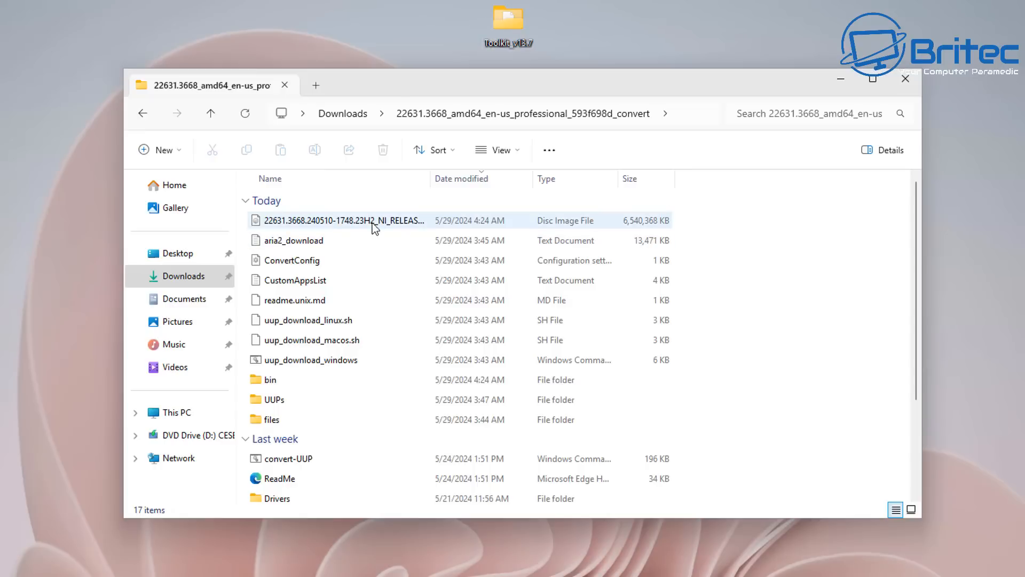
left_click(375, 224)
right_click(375, 223)
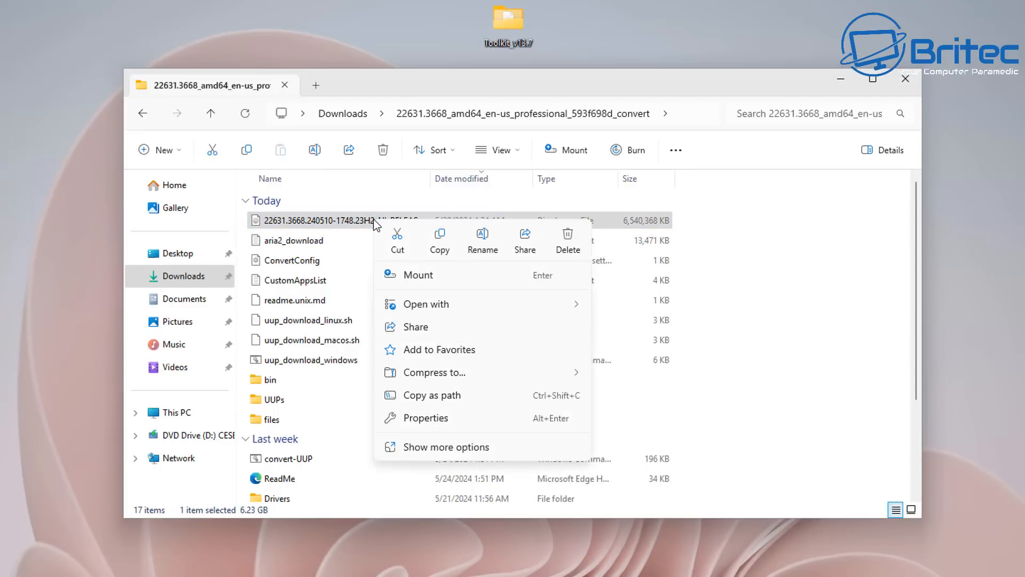
left_click(420, 281)
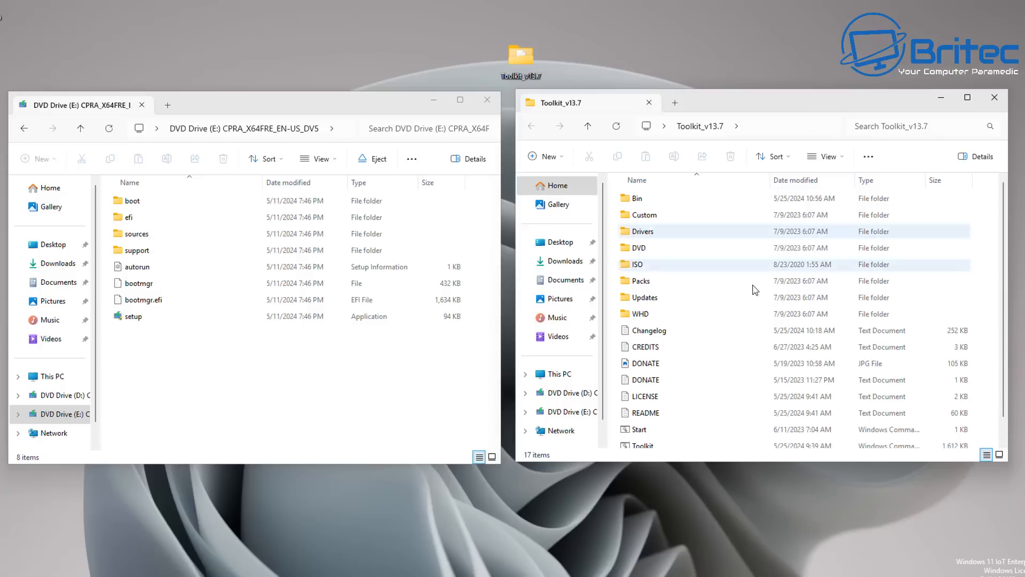
- Copy all files from the mounted Windows image on drive E: into the DVD folder of Toolkit_v13.7
double_click(639, 248)
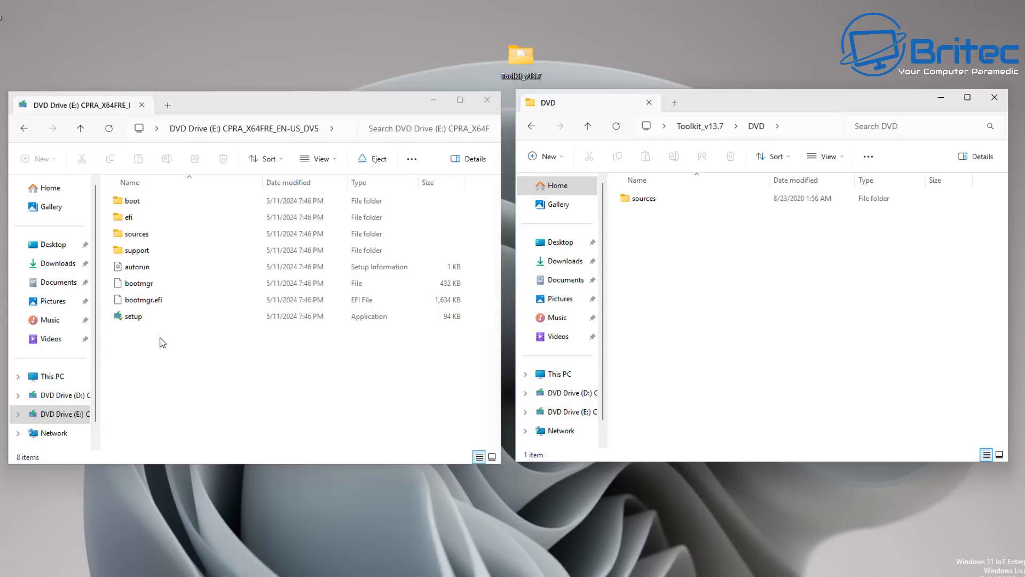
left_click_drag(224, 352, 120, 195)
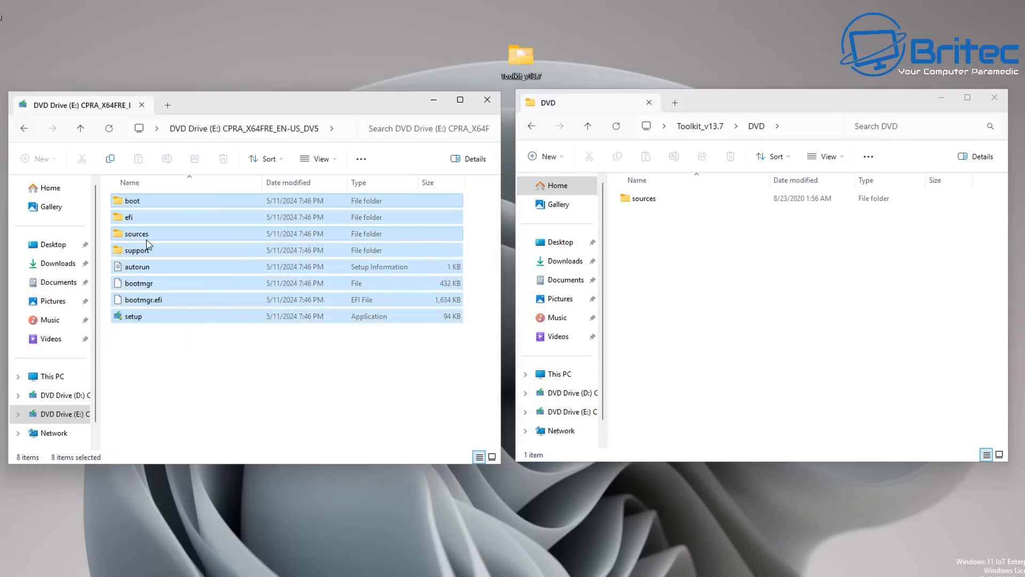
right_click(148, 243)
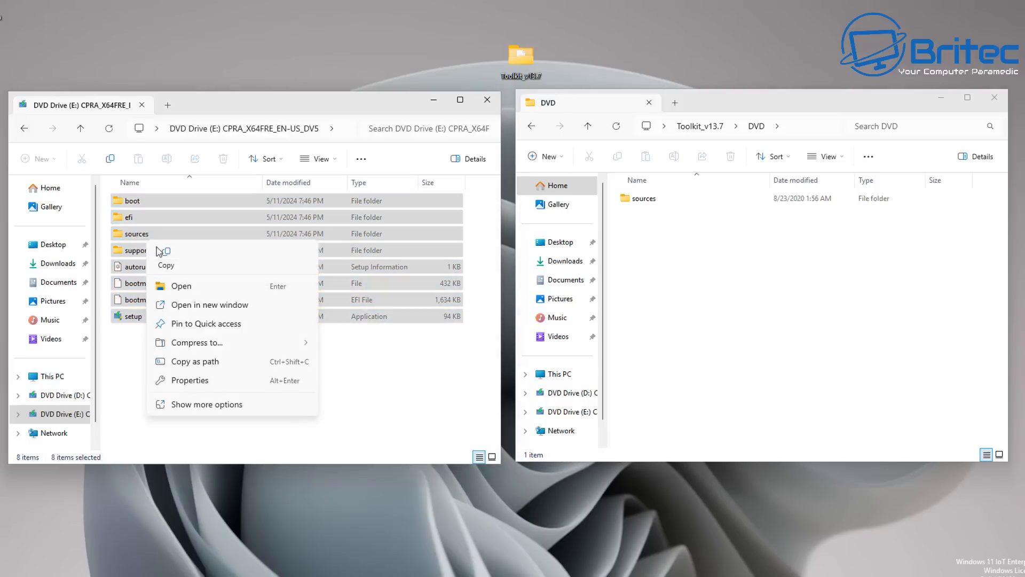
left_click(174, 272)
right_click(698, 271)
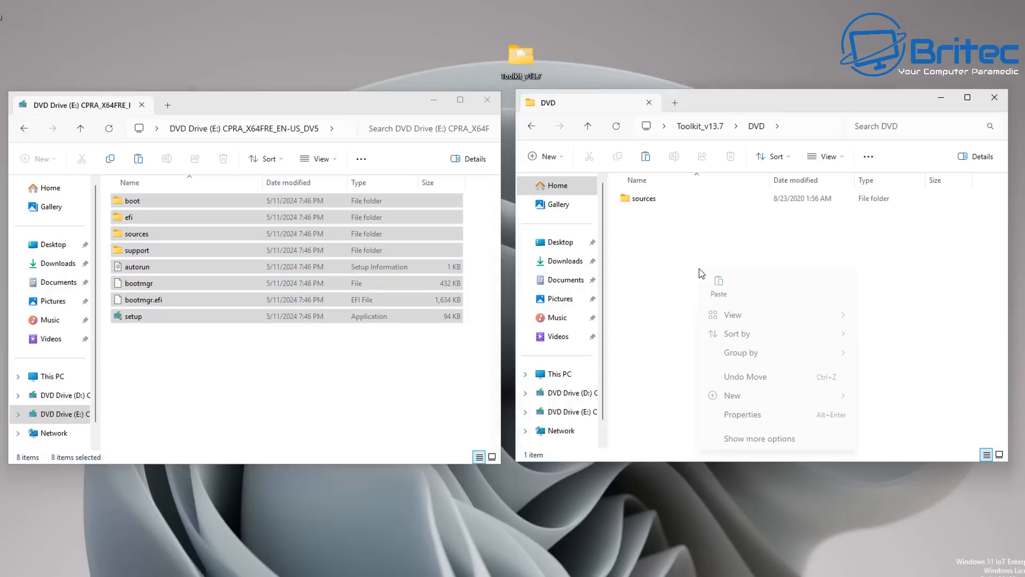
left_click(714, 287)
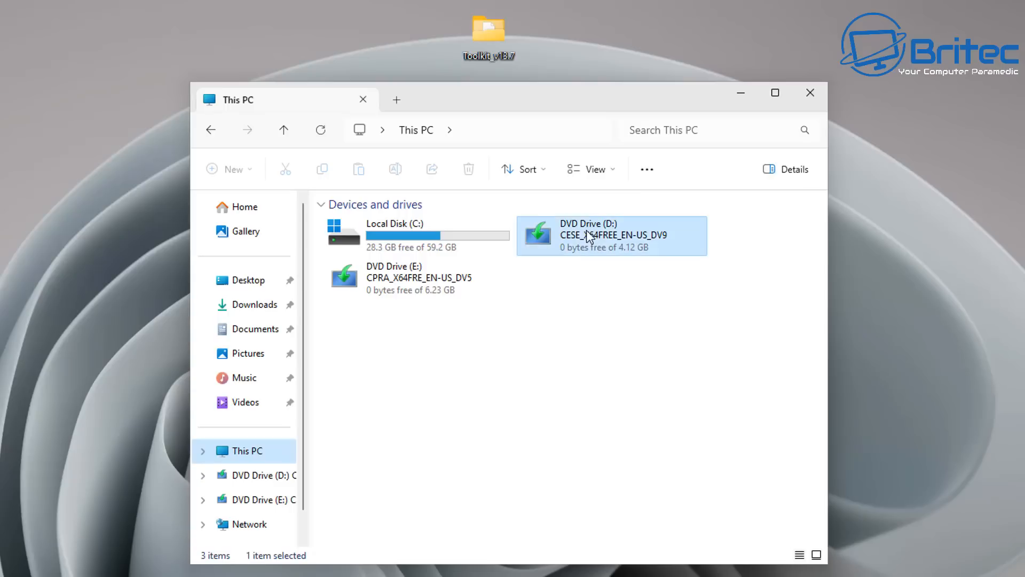
- Eject DVD Drive (D:) and check the copied Windows setup files in the DVD folder of Toolkit_v13.7
right_click(590, 235)
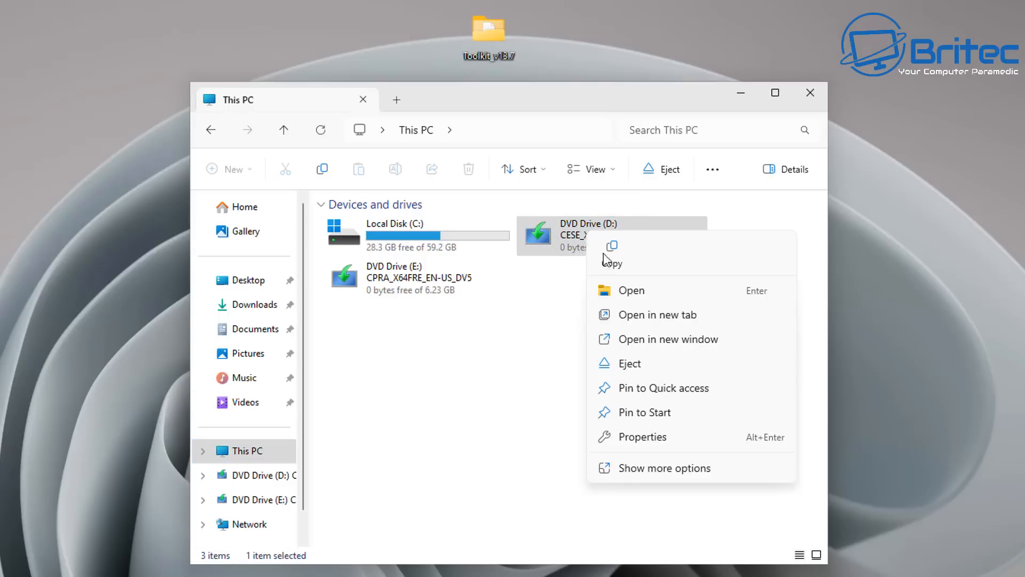
left_click(625, 366)
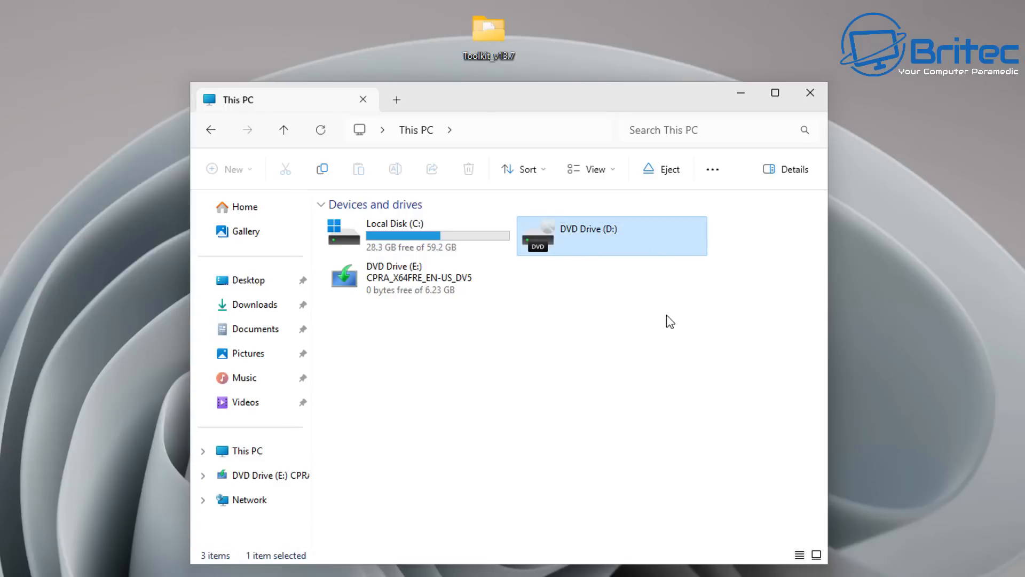
left_click(808, 101)
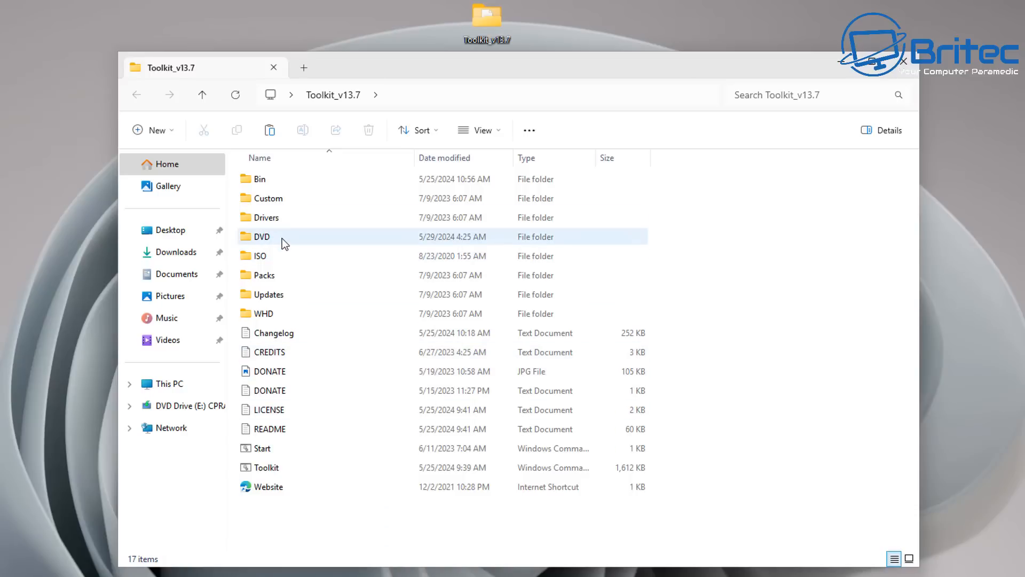
double_click(282, 238)
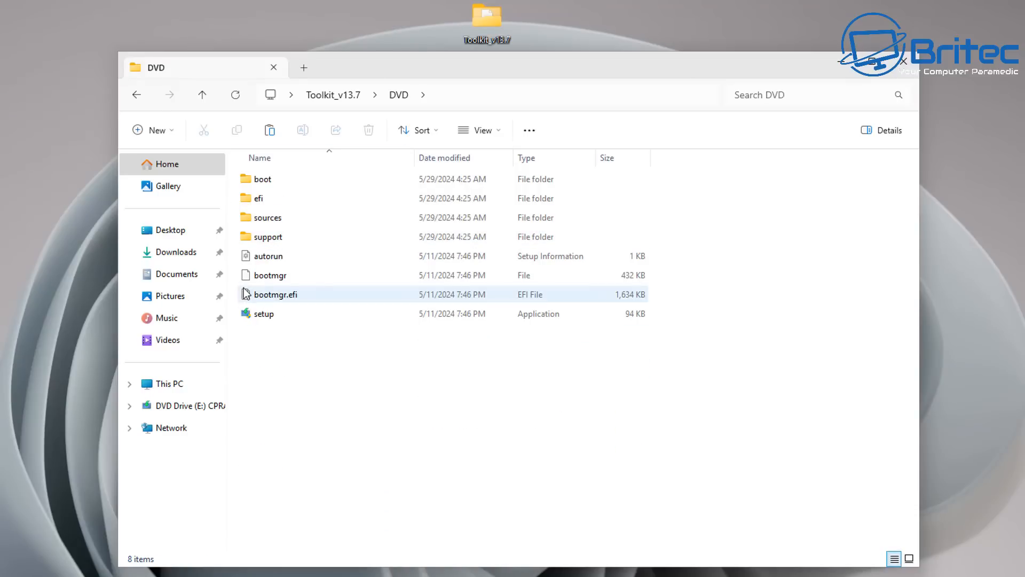
left_click(137, 95)
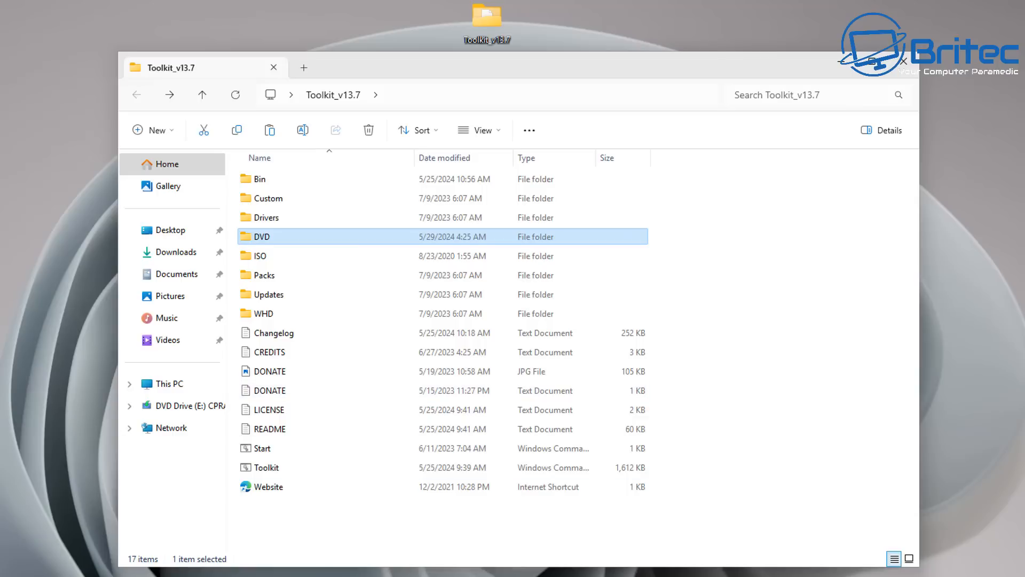
- Run the toolkit's Start script as administrator and allow it past the SmartScreen block
right_click(289, 452)
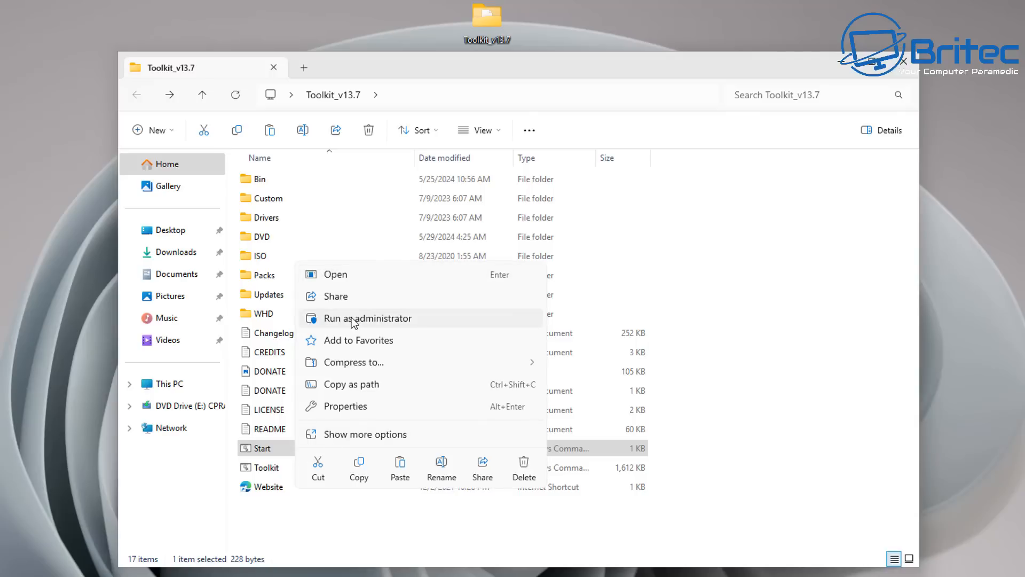
left_click(352, 320)
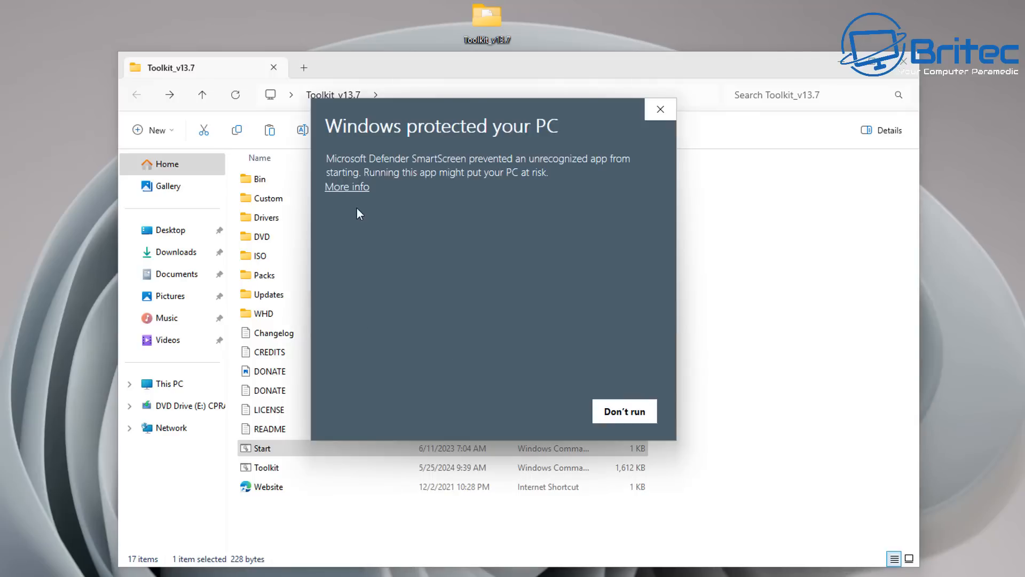
left_click(345, 188)
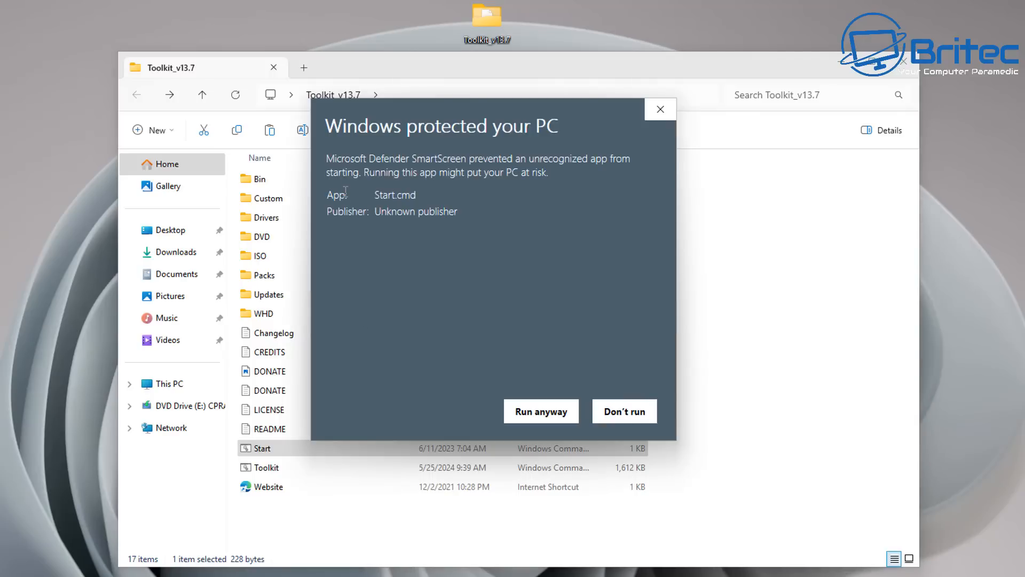
left_click(521, 412)
left_click(450, 399)
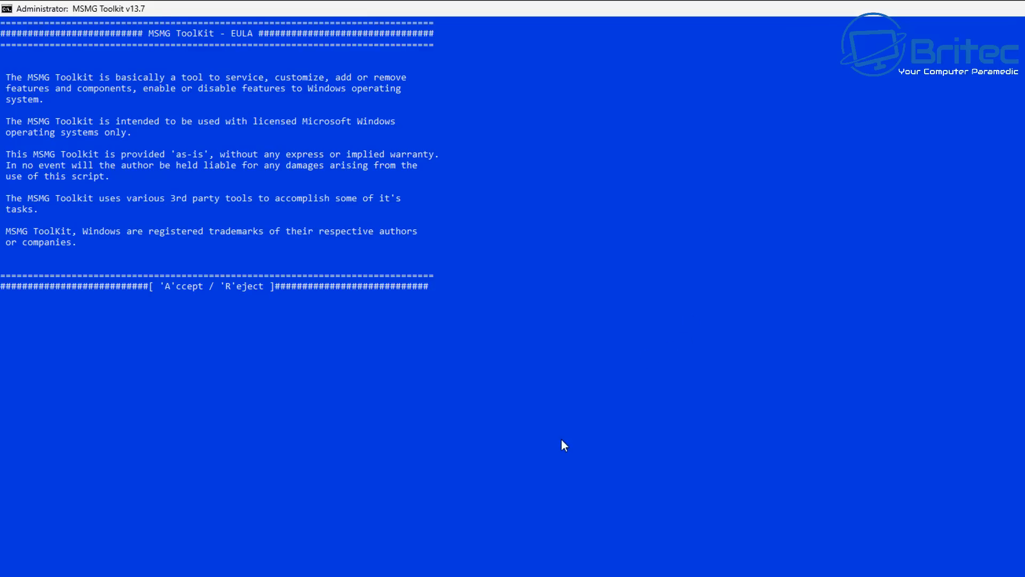
- Accept the MSMG Toolkit EULA and continue past the start-up information to the main menu
left_click(562, 440)
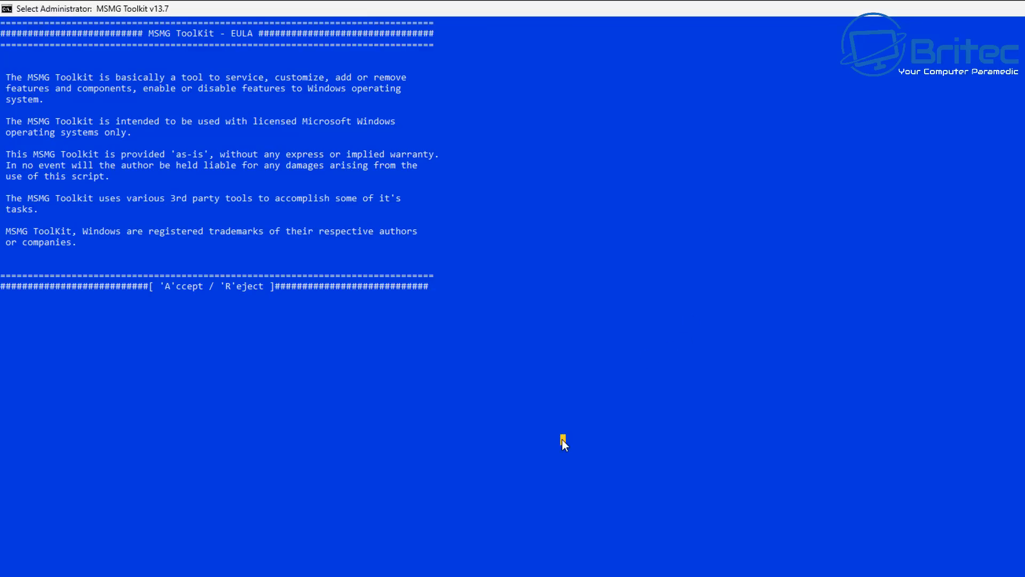
key("a")
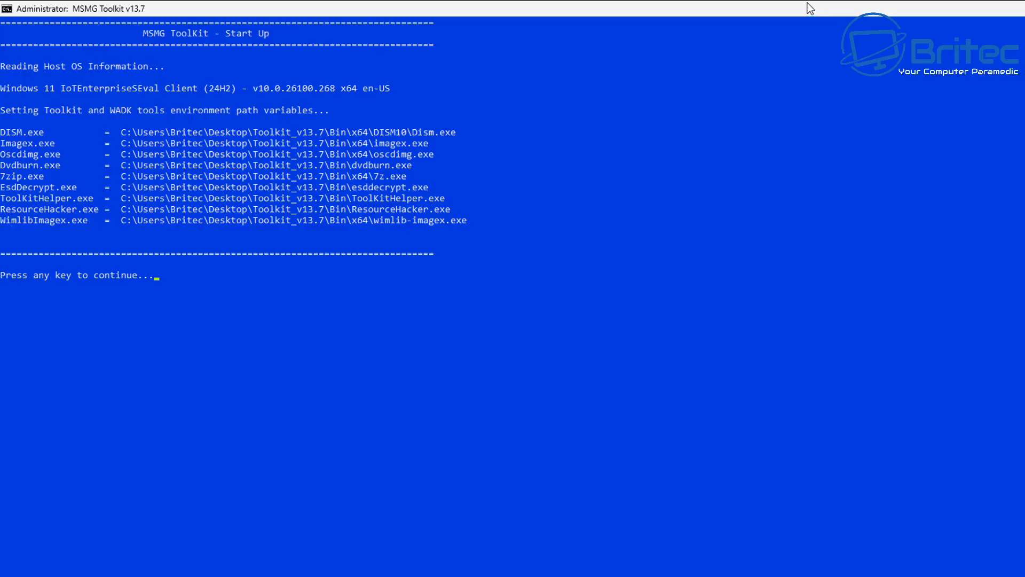
key("Return")
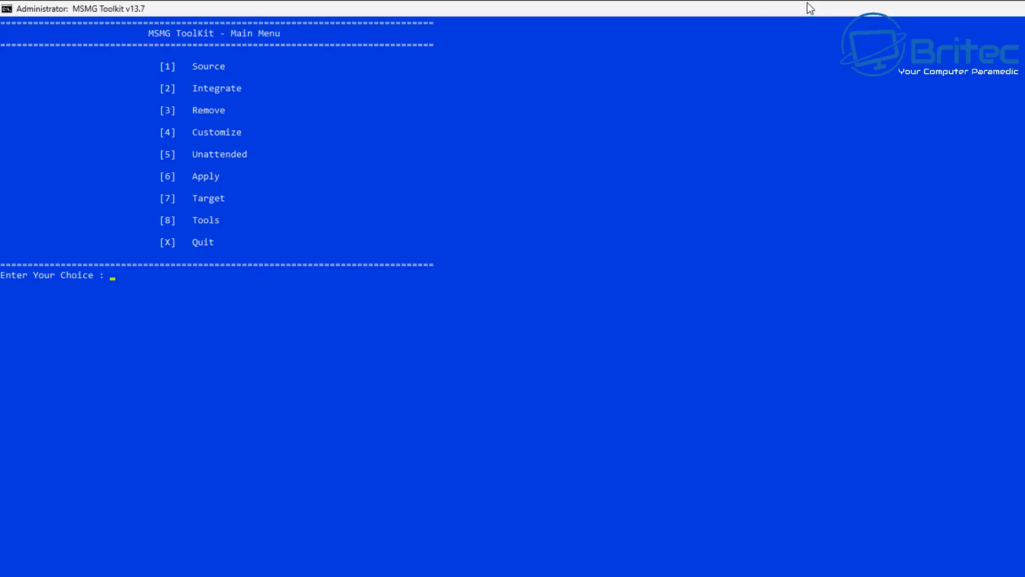
- Select the source from the DVD folder with image index 1, Windows 11 Pro, and agree to continue despite the component-removal limitation
key("1")
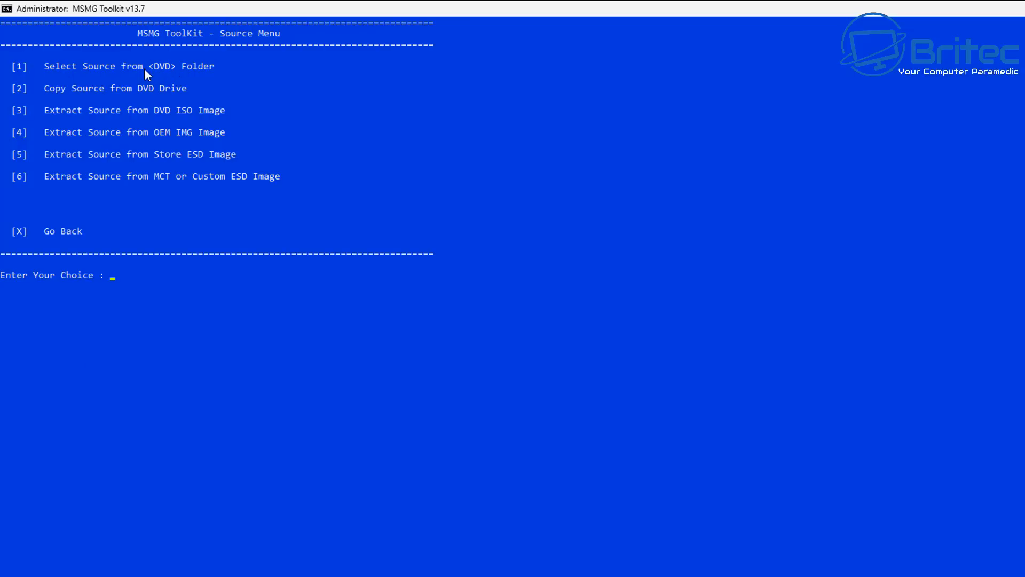
type("1")
key("Return")
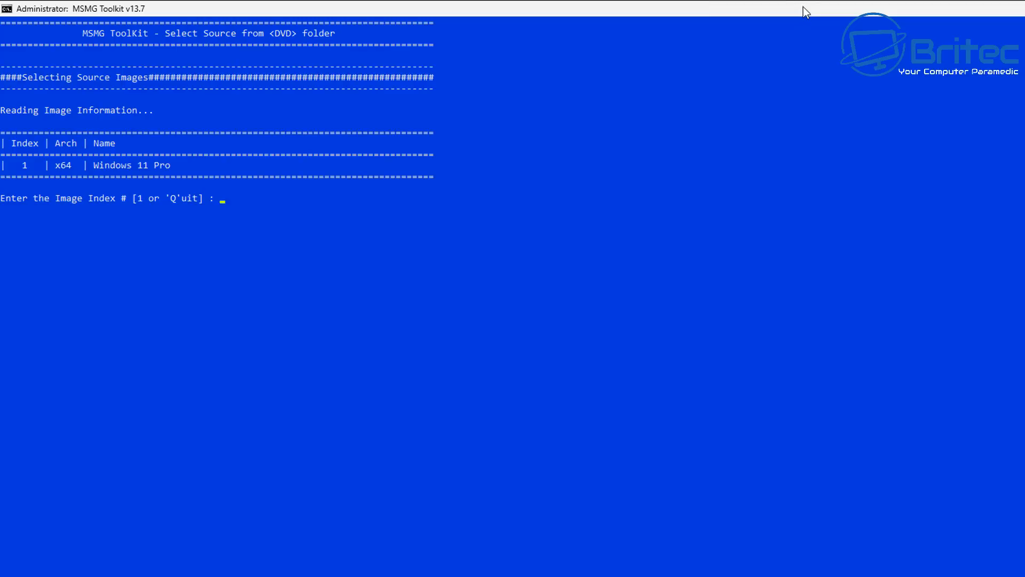
type("1")
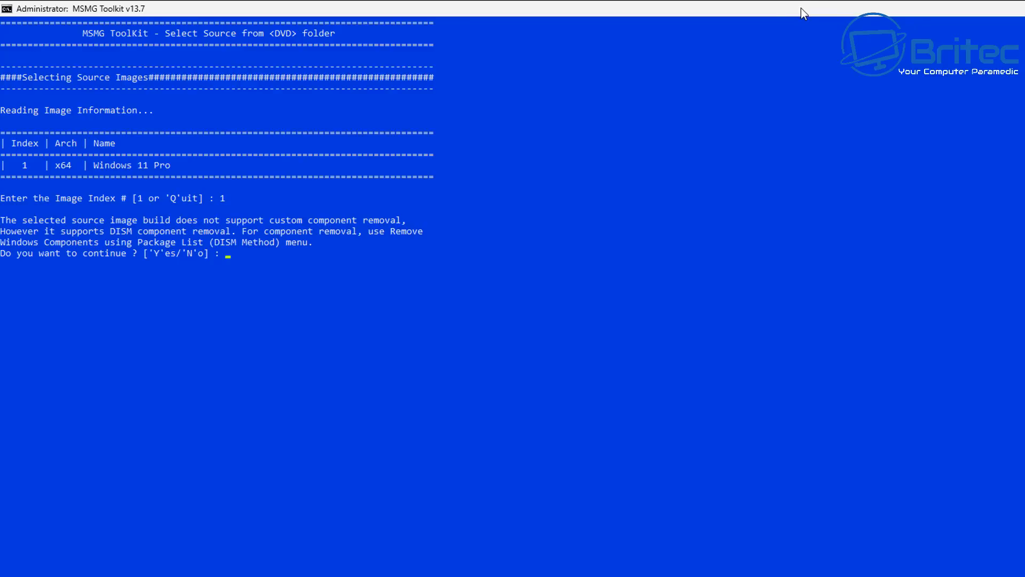
type("Y")
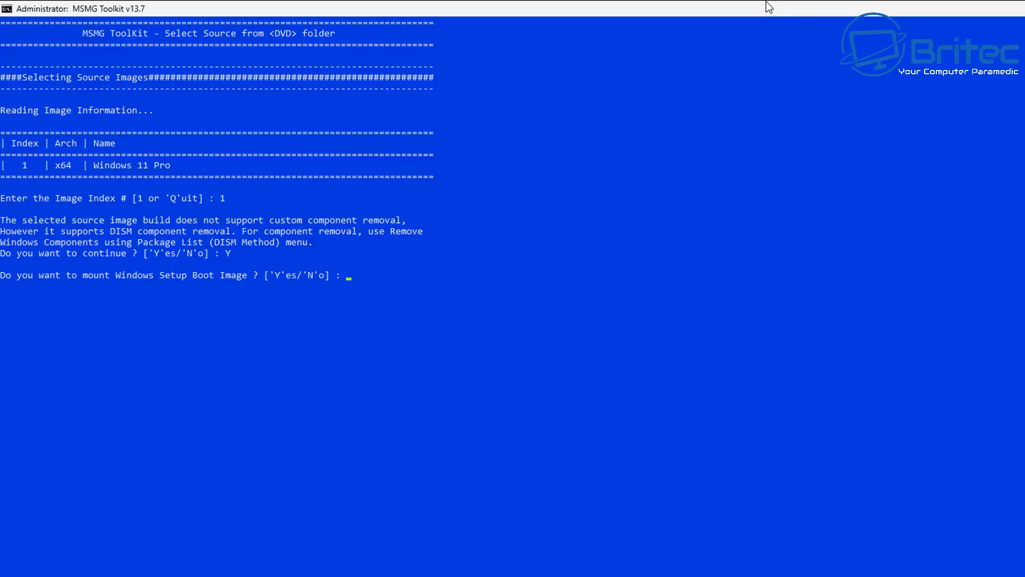
- Decline mounting the Windows Setup Boot Image and the Windows Recovery Image
left_click(722, 81)
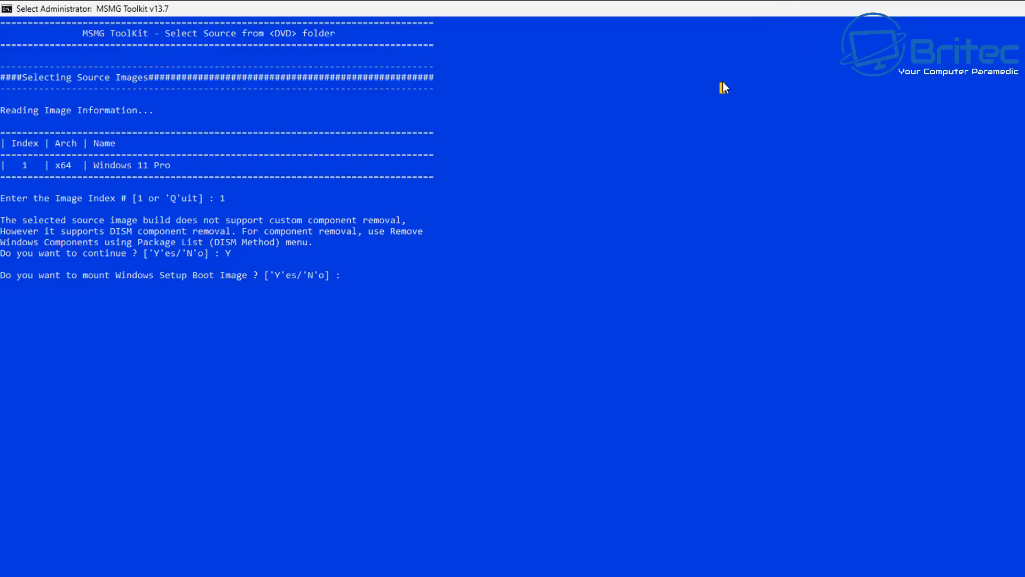
type("N")
key("Return")
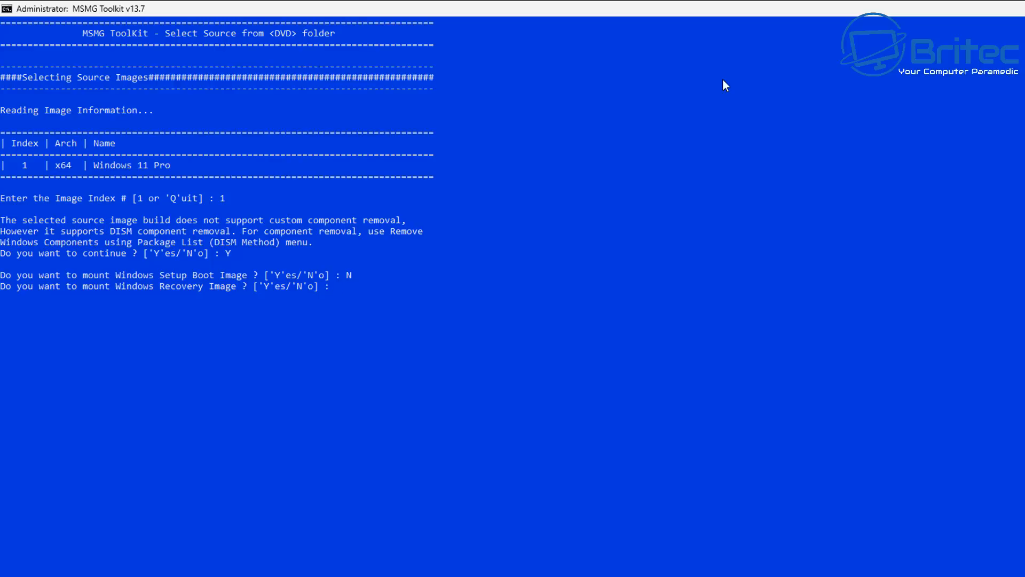
type("N")
key("Return")
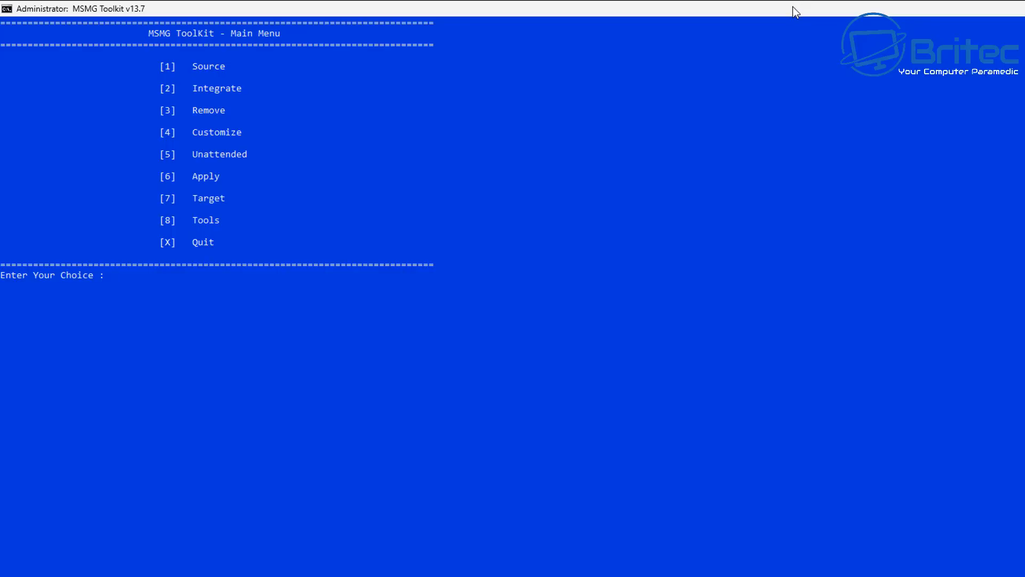
- Open the toolkit's Windows component categories for selecting what to remove from the image
type("3")
key("Return")
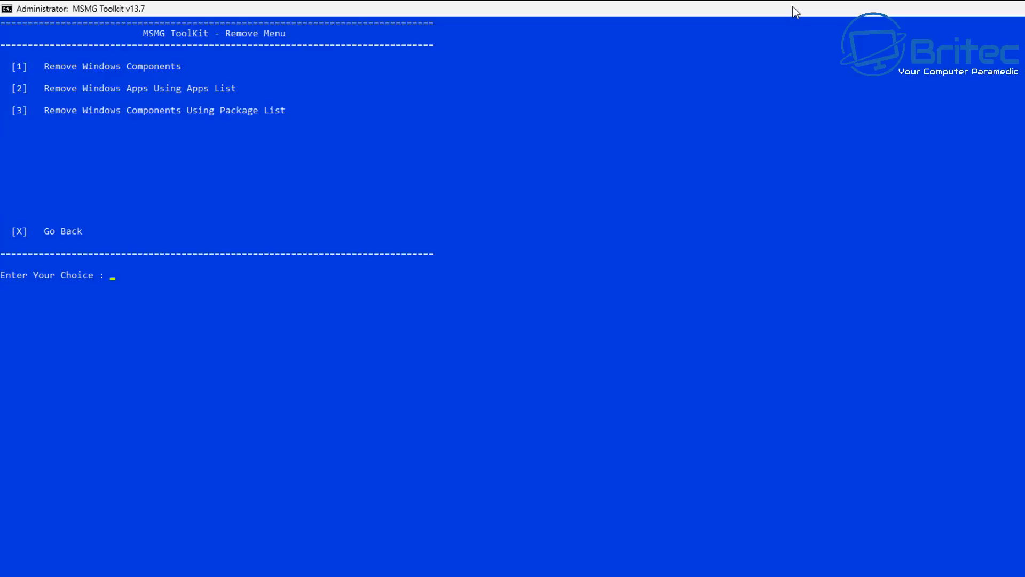
type("1")
key("Return")
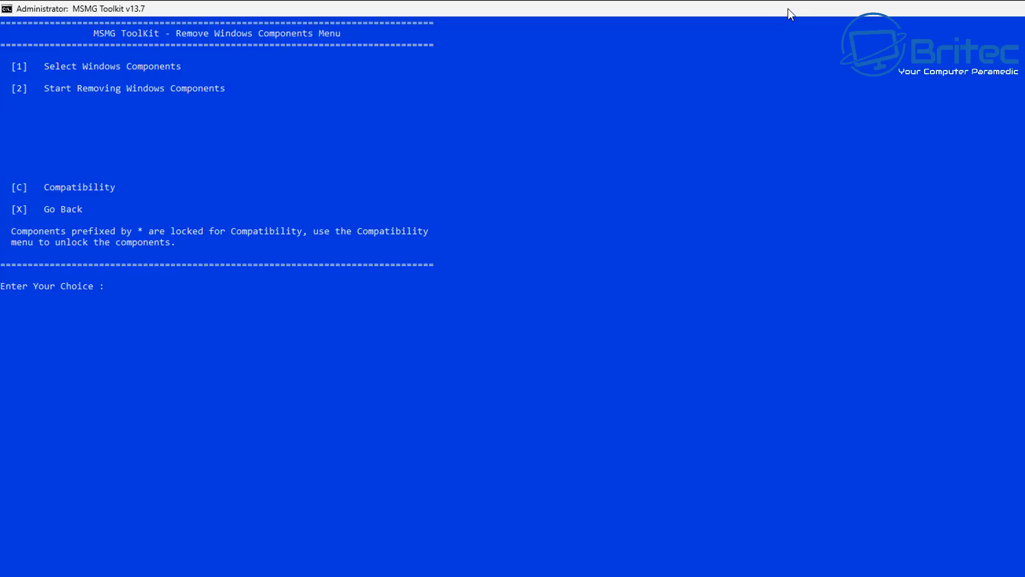
type("1")
key("Return")
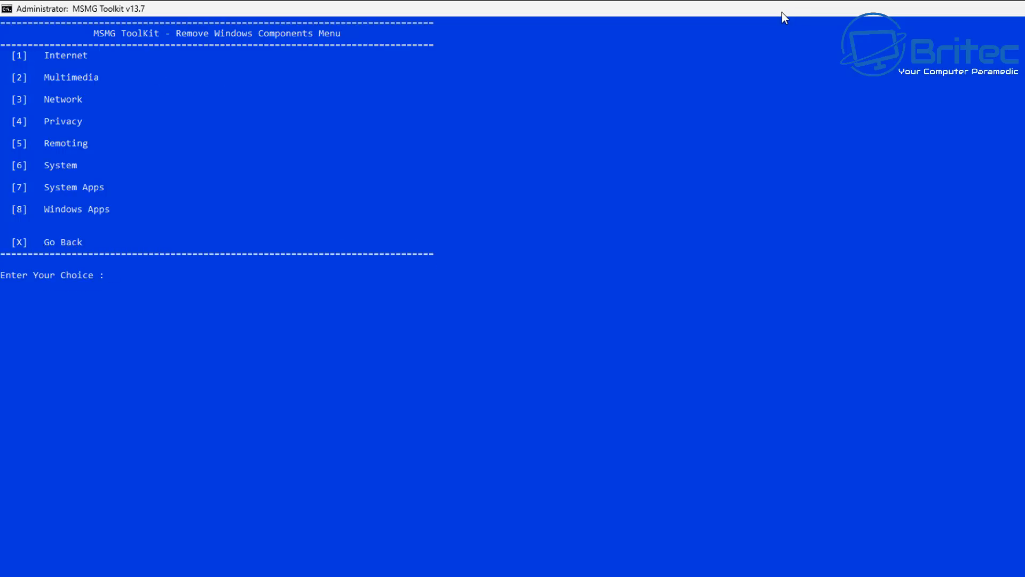
- Review the removable Internet components and return to the component categories without marking any
type("1")
key("Return")
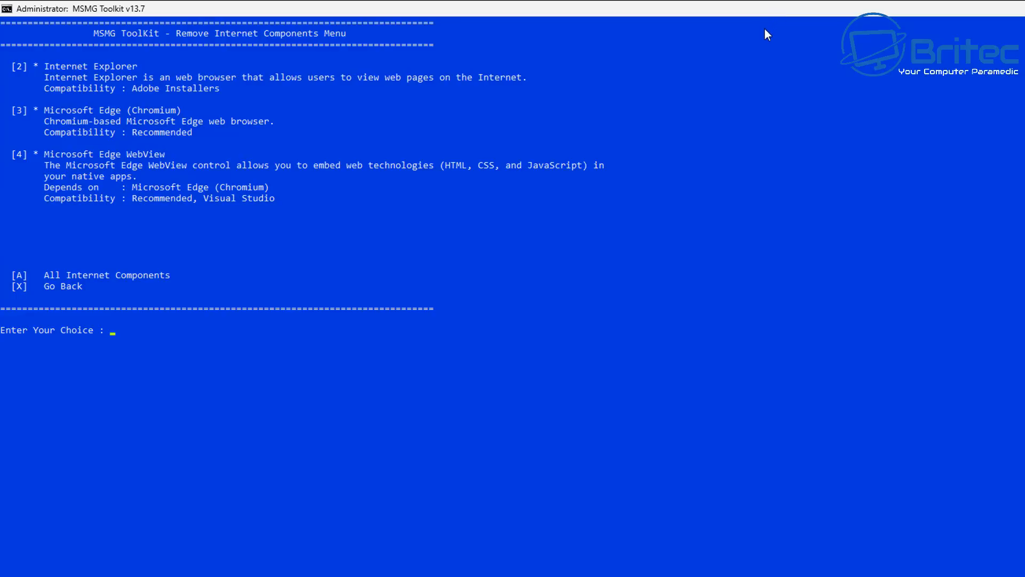
type("x")
key("Return")
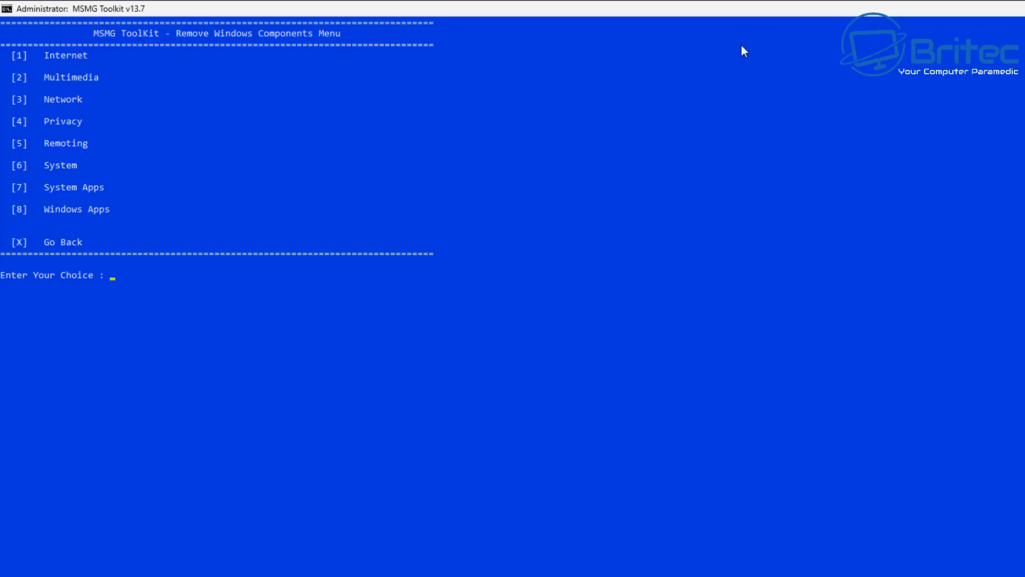
- Mark Screen Savers, Speech Recognition, Wallpapers Themes, Windows Media Player (Legacy) and Windows TIFF IFilter (OCR) for removal under the Multimedia components
type("2")
key("Return")
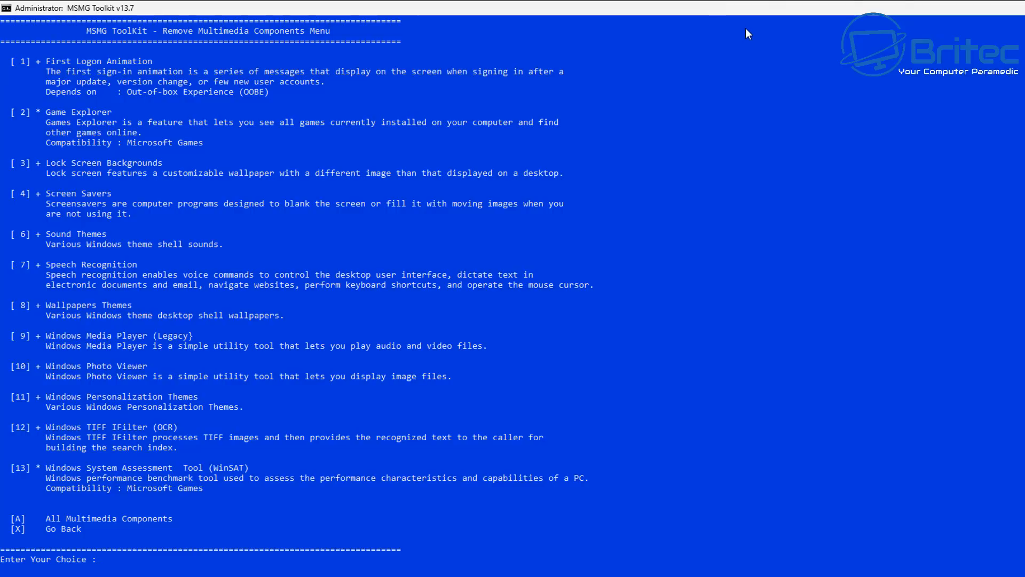
type("4")
type("7")
key("Return")
type("8")
key("Return")
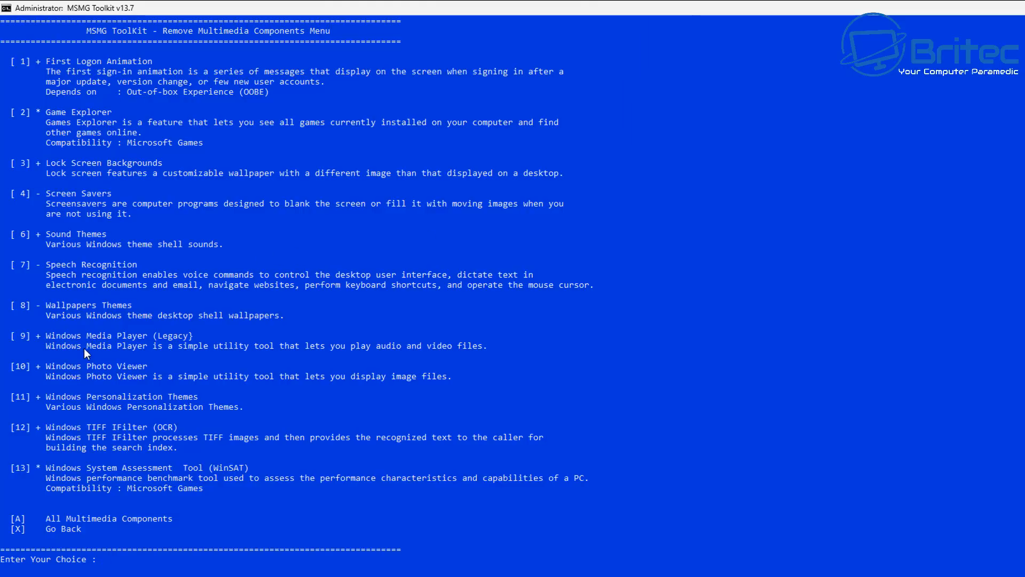
type("9")
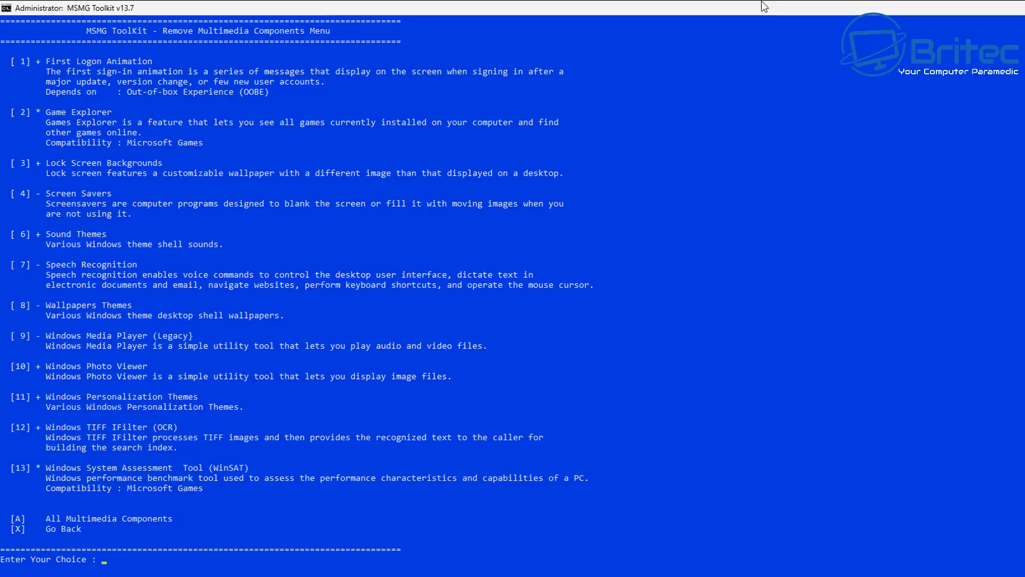
type("12")
key("Return")
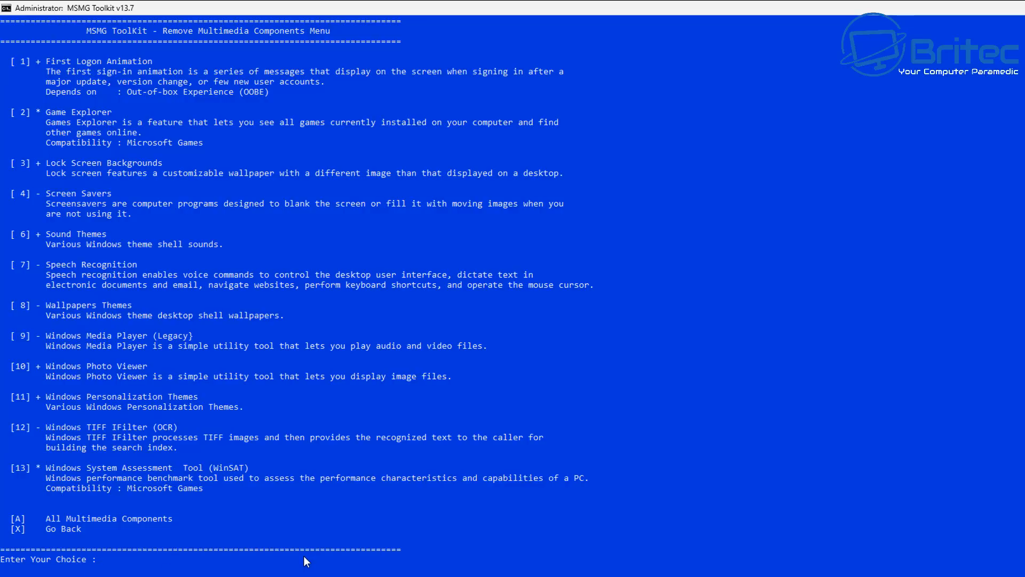
type("x")
key("Return")
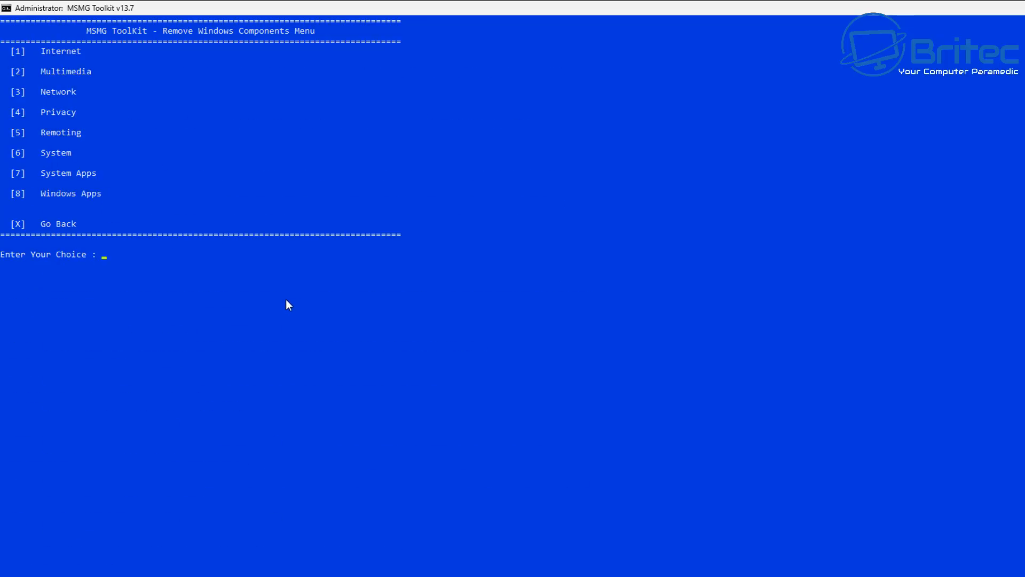
- Mark Windows Mail, Wallet Service, Telnet Client and TFTP Client for removal under the Network components
type("3")
key("Return")
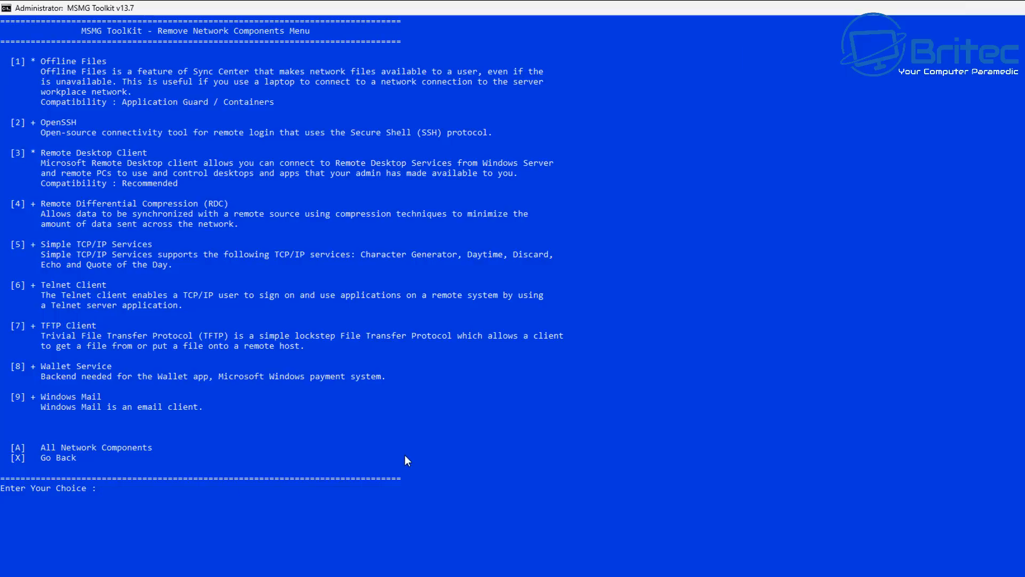
type("9")
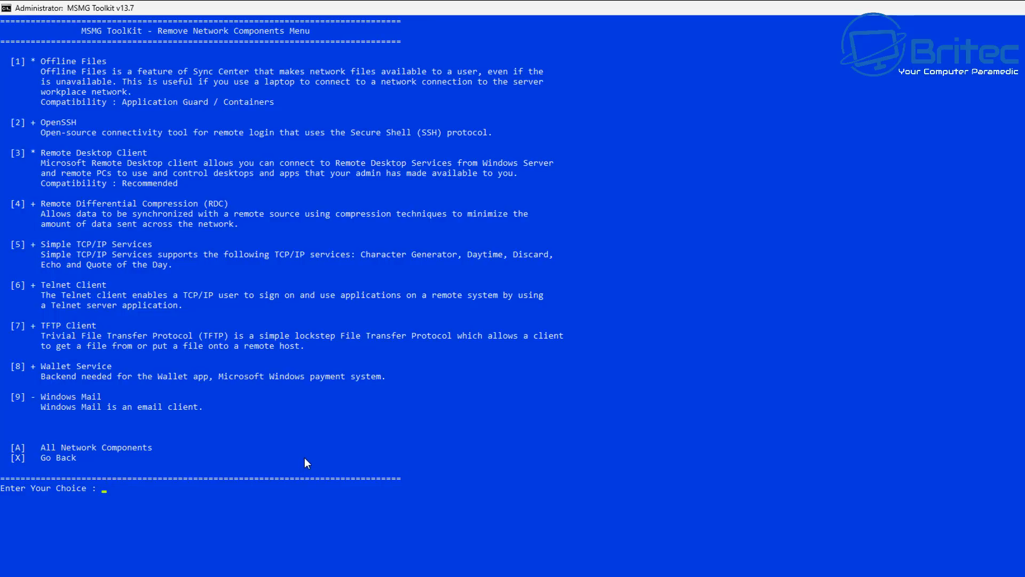
type("8")
key("Return")
type("6")
key("Return")
type("7")
key("Return")
type("x")
key("Return")
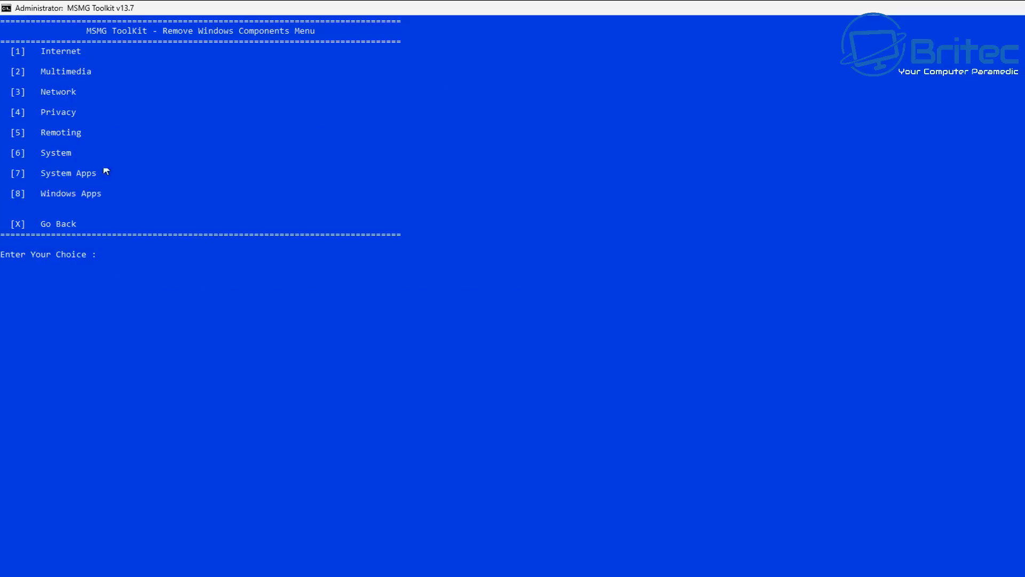
- Under Privacy, mark Customer Experience Improvement Program, Picture Password, Wi-Fi Network Manager, Windows Error Reporting and Windows Insider Program for removal
type("4")
key("Return")
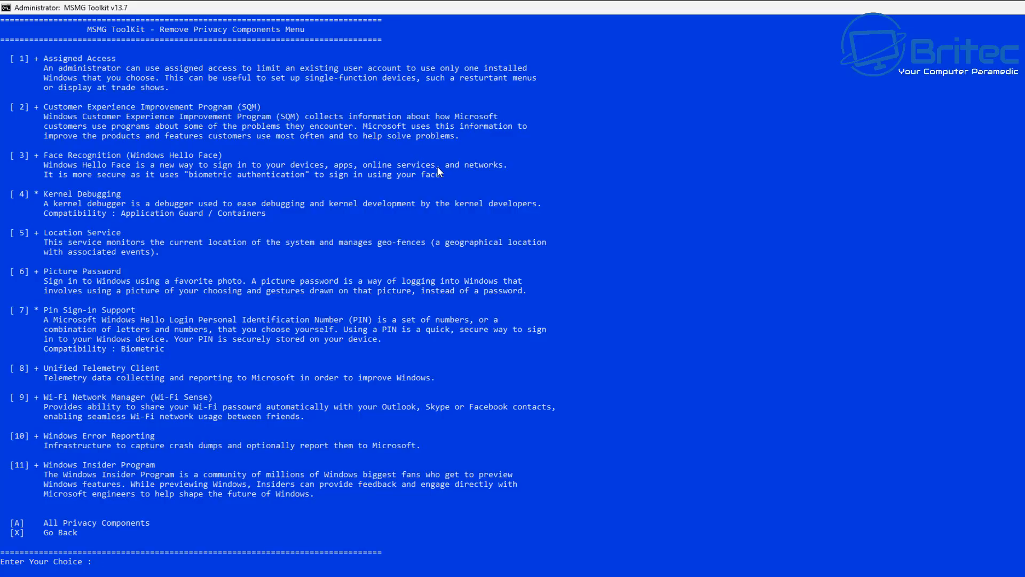
type("2")
type("6")
key("Return")
type("9")
key("Return")
type("10")
key("Return")
type("11")
key("Return")
- Toggle the Picture Password mark twice, mark Face Recognition (Windows Hello Face) for removal, and leave the Privacy components
type("6")
key("Return")
type("6")
key("Return")
type("3")
key("Return")
type("x")
key("Return")
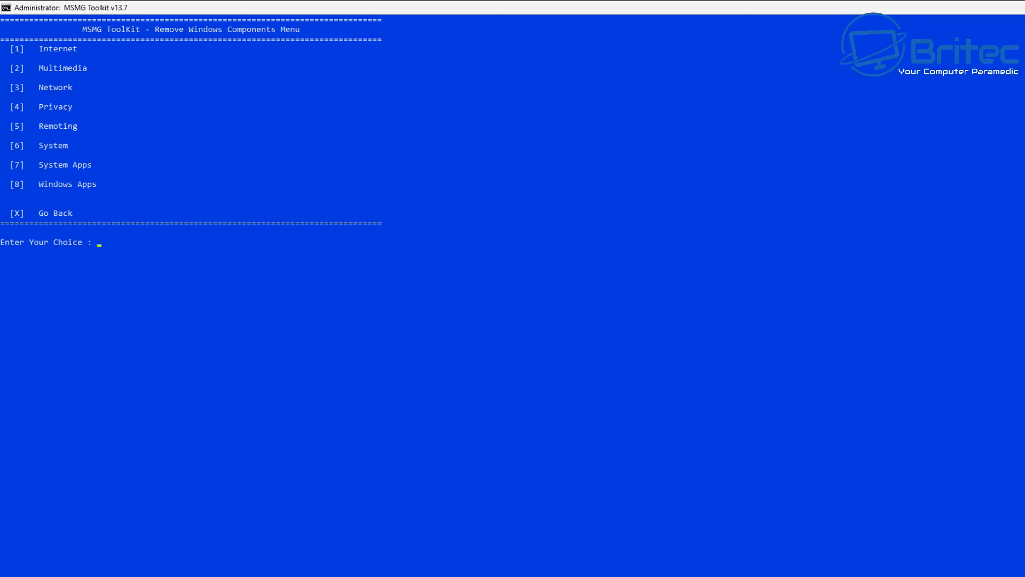
- Under Remoting, mark MultiPoint Connector, OneDrive Desktop Client, Remote Assistance, Remote Registry and Work Folders Client for removal, and leave the category
type("5")
key("Return")
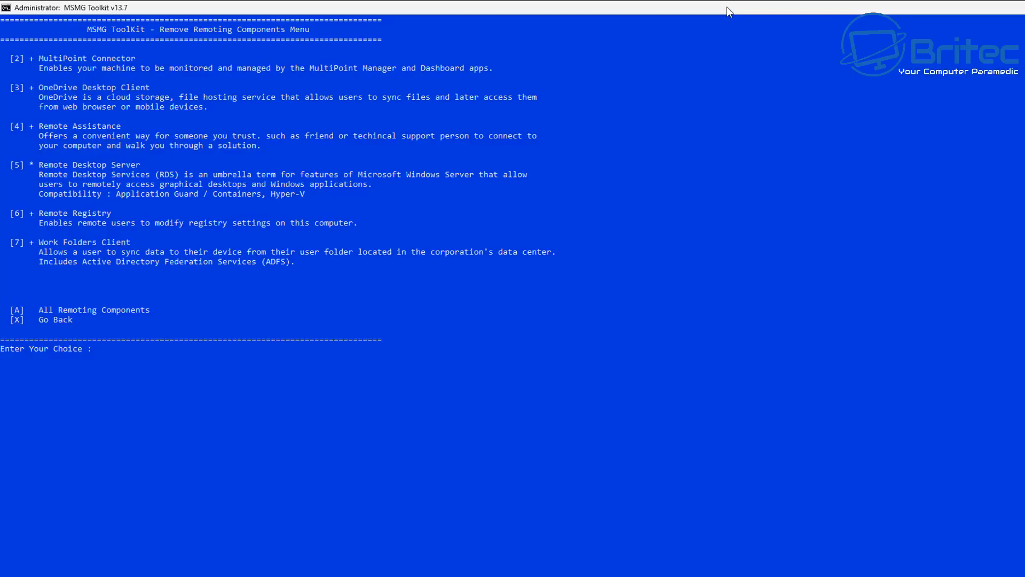
type("6")
key("Return")
type("4")
key("Return")
type("3")
key("Return")
type("2")
type("7")
key("Return")
type("x")
key("Return")
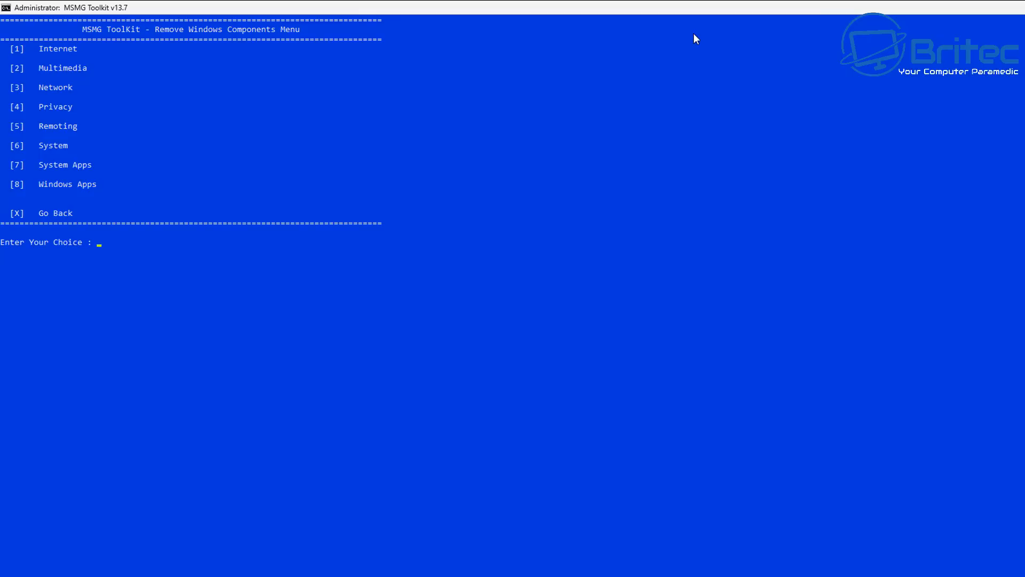
- Open the System components, look through the list, and mark Device Lockdown (Embedded Experience) for removal
type("6")
key("Return")
scroll(592, 124, "up", 14)
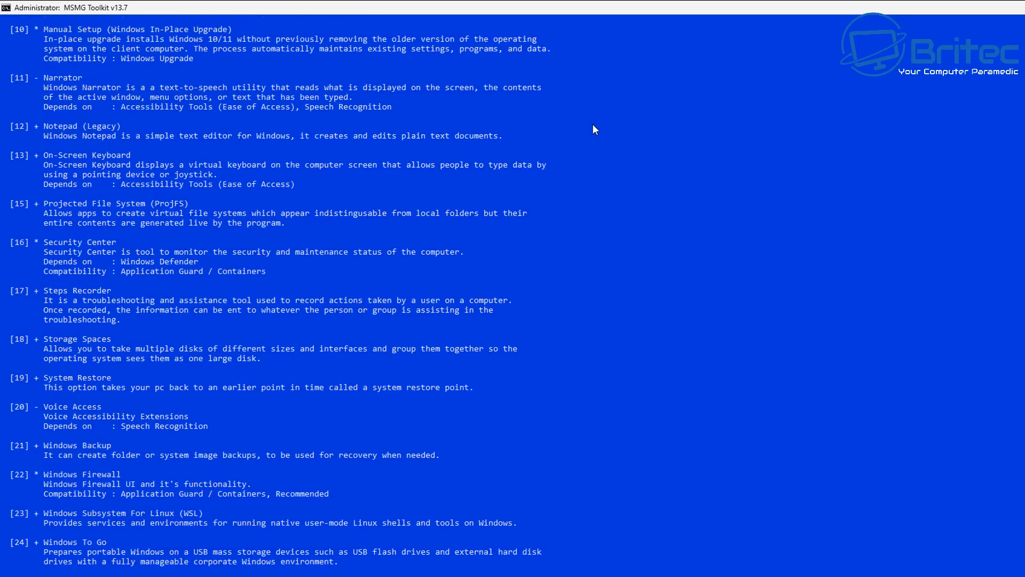
scroll(595, 127, "up", 1)
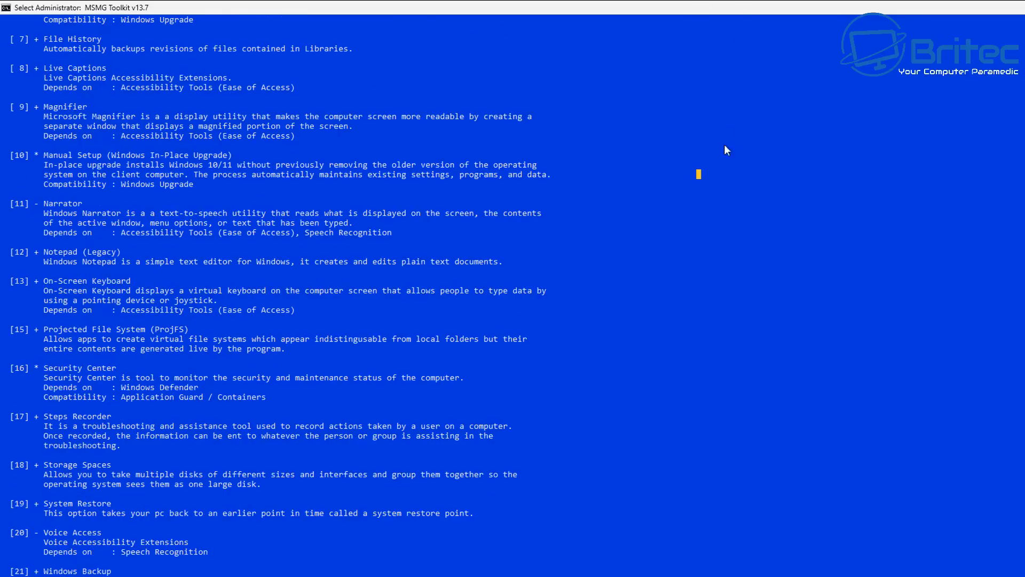
scroll(724, 234, "up", 7)
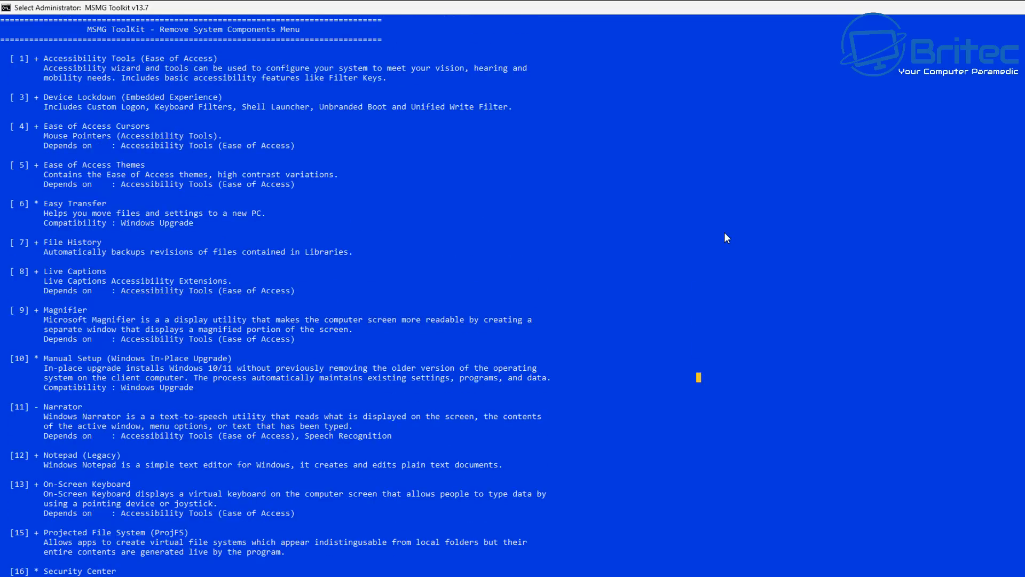
scroll(724, 235, "down", 4)
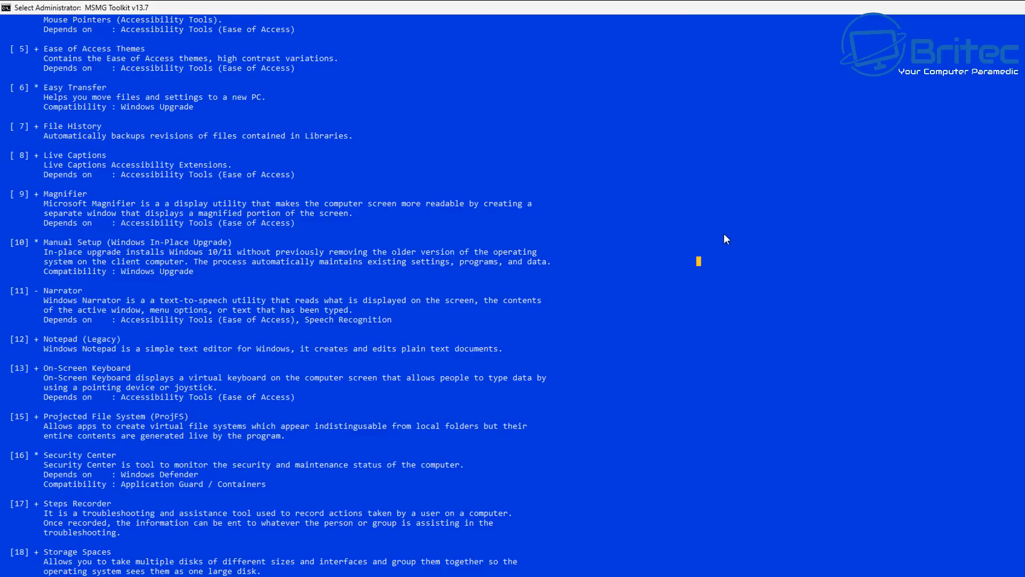
scroll(724, 235, "up", 3)
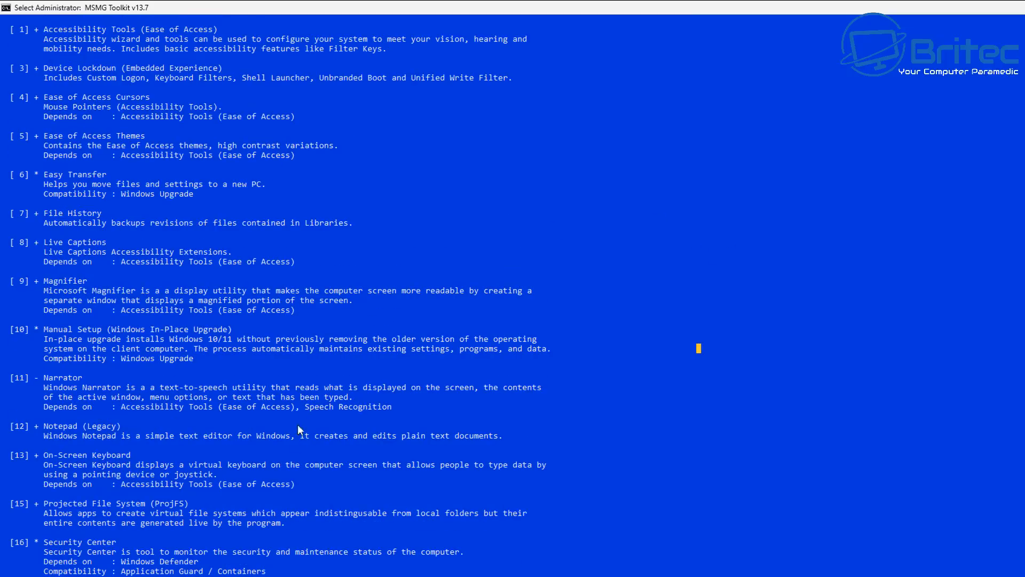
scroll(705, 433, "down", 9)
scroll(705, 432, "down", 7)
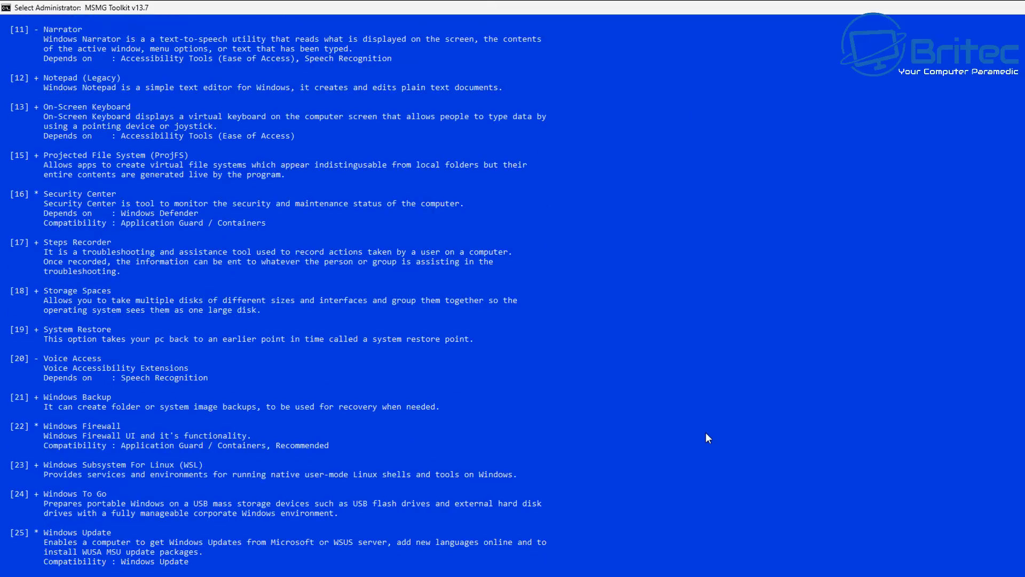
key("Return")
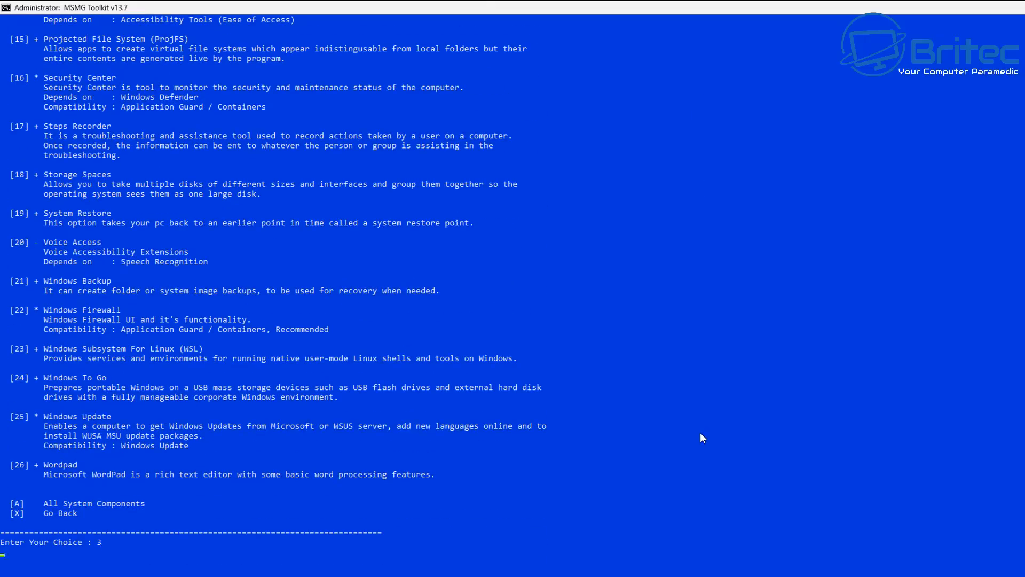
- Mark Ease of Access Themes for removal under the System components
scroll(547, 436, "up", 8)
scroll(548, 436, "up", 8)
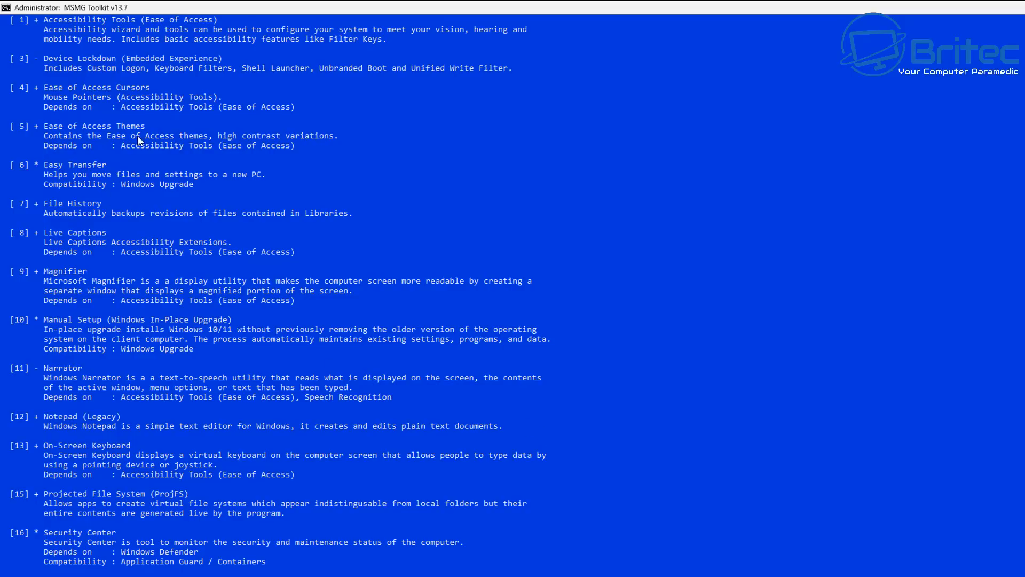
scroll(597, 391, "down", 15)
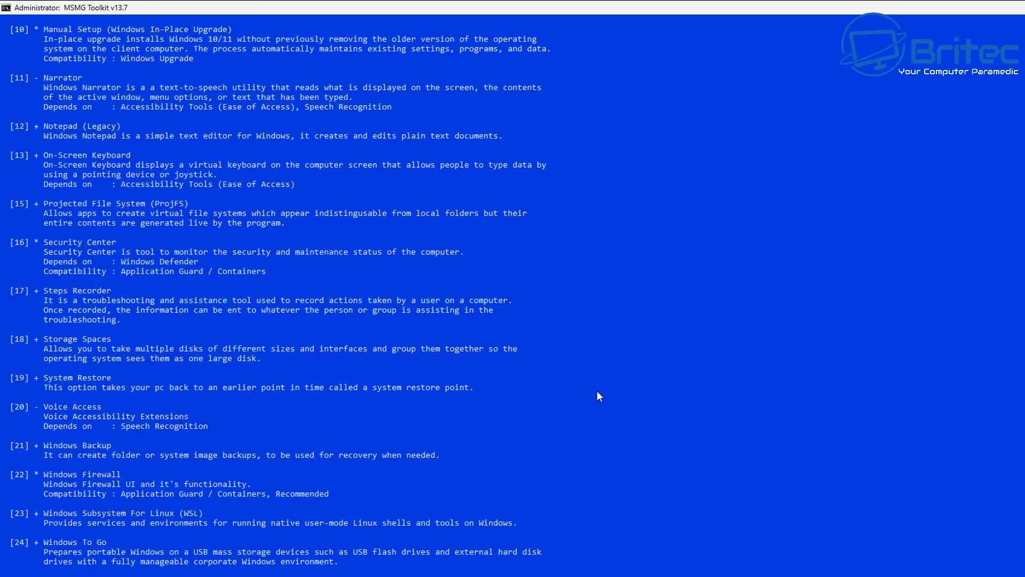
type("5")
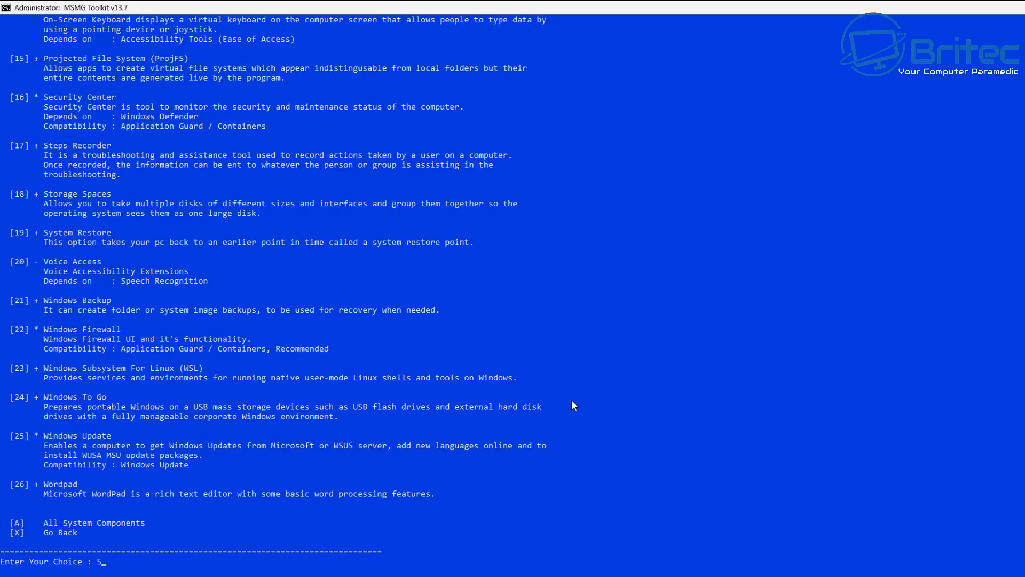
- Review the removal marks across the whole System components list and go back to the Remove Windows Components menu
scroll(572, 401, "up", 16)
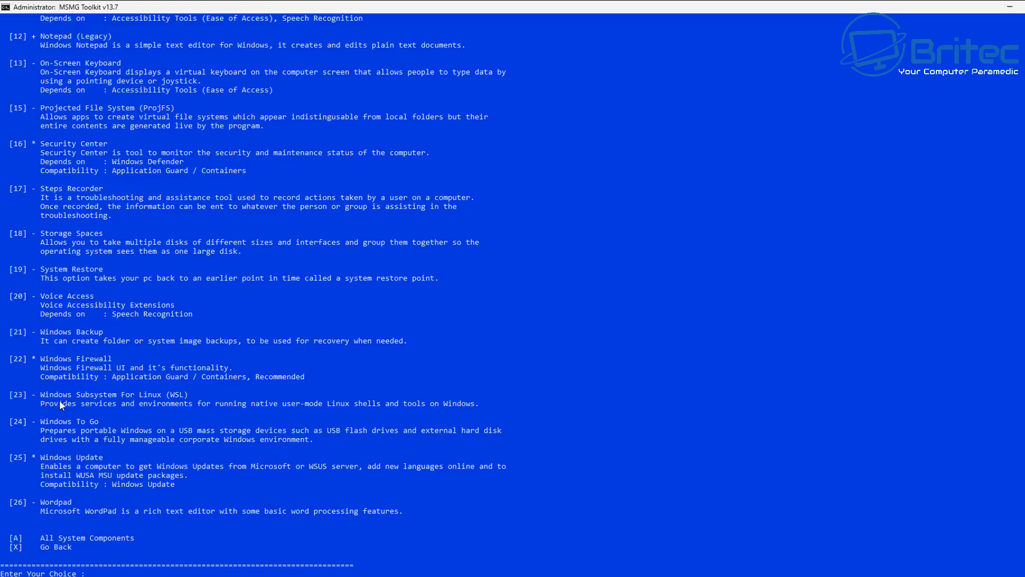
scroll(59, 401, "up", 2)
scroll(61, 395, "up", 1)
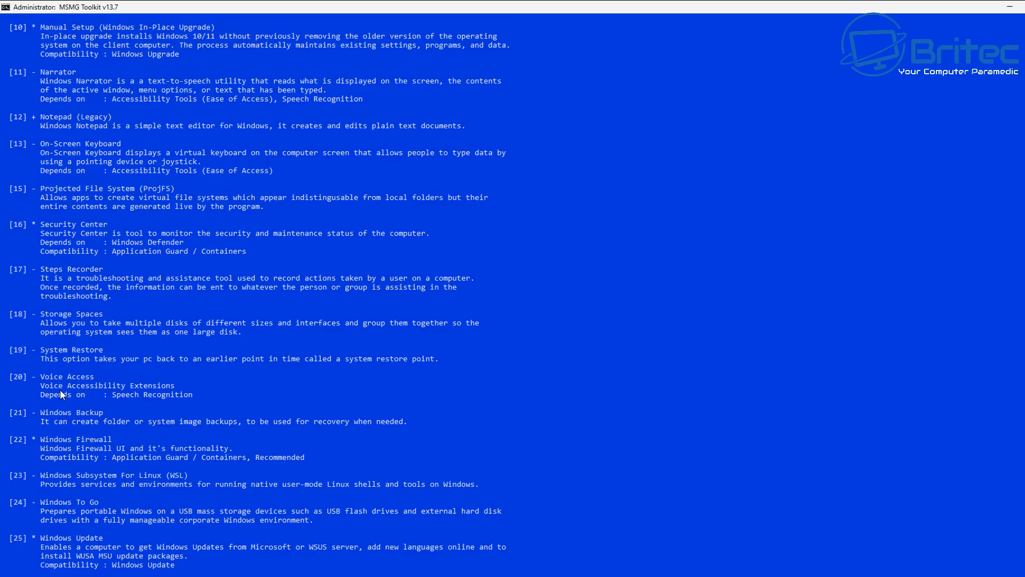
scroll(61, 395, "up", 2)
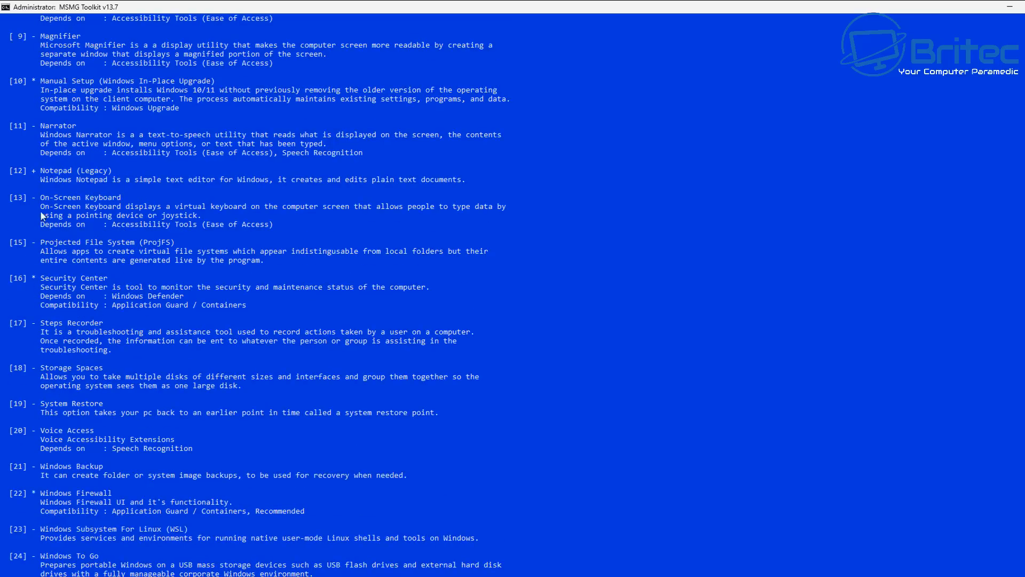
scroll(76, 183, "up", 2)
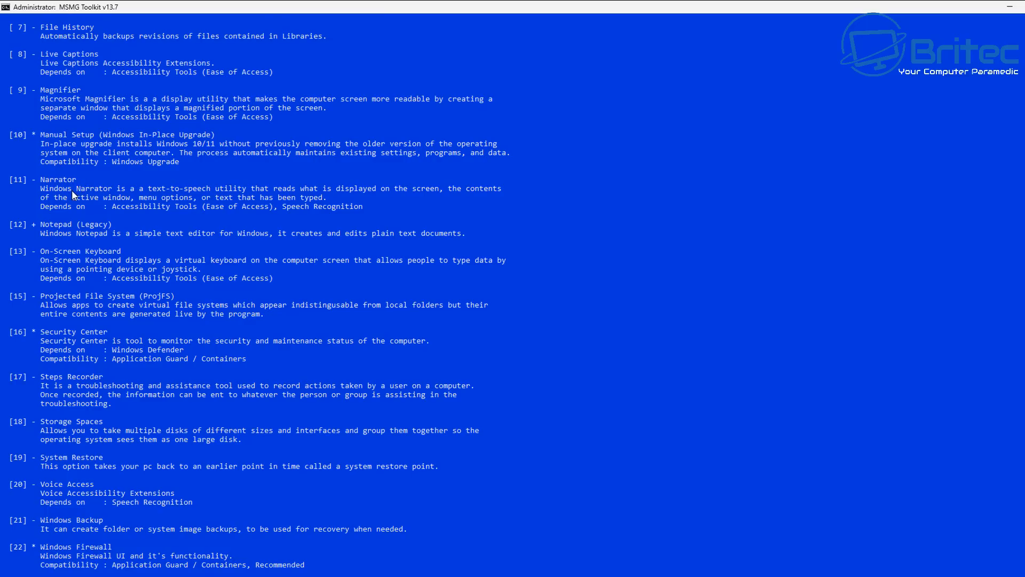
scroll(71, 190, "up", 3)
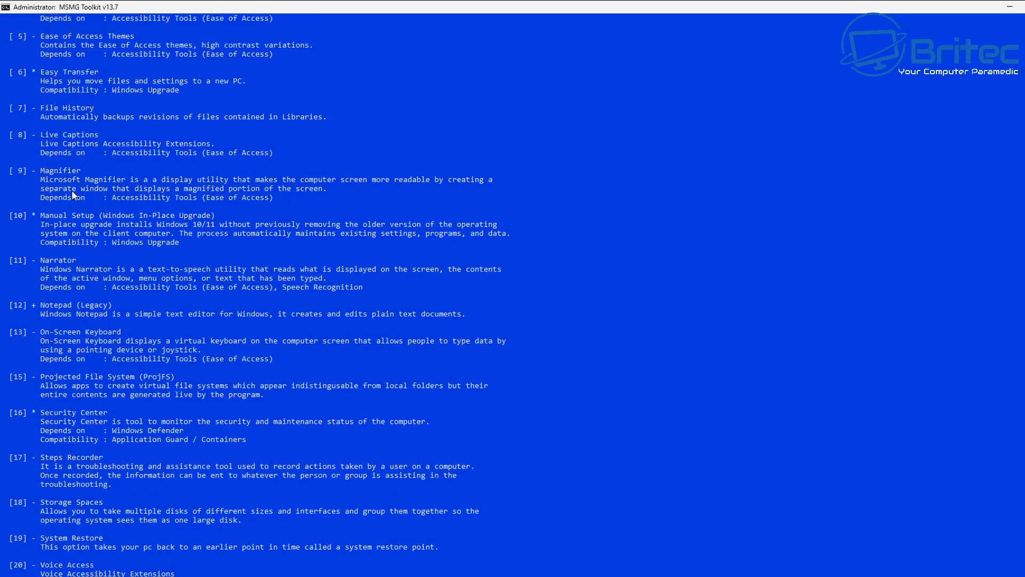
scroll(72, 191, "up", 4)
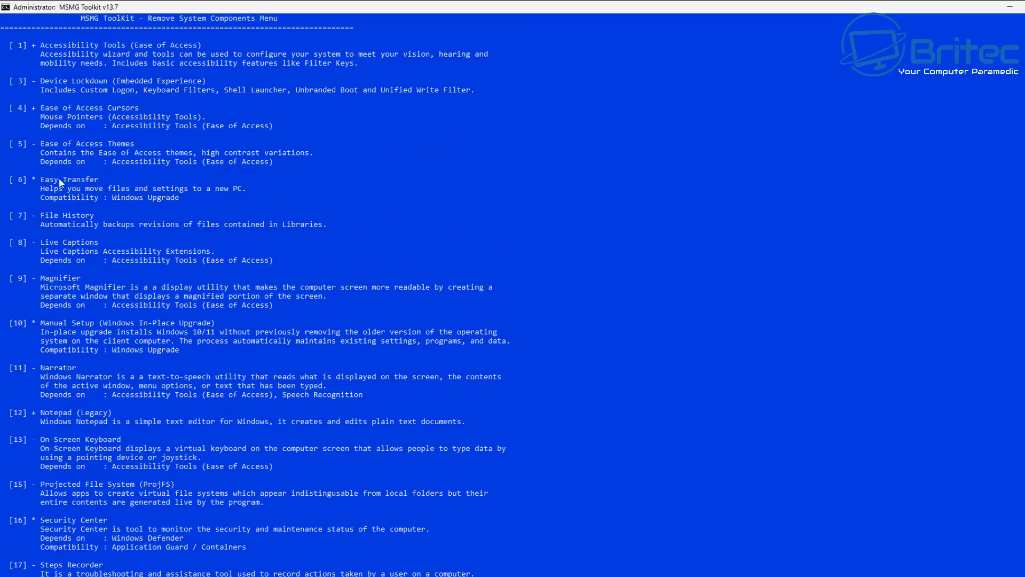
scroll(75, 160, "down", 13)
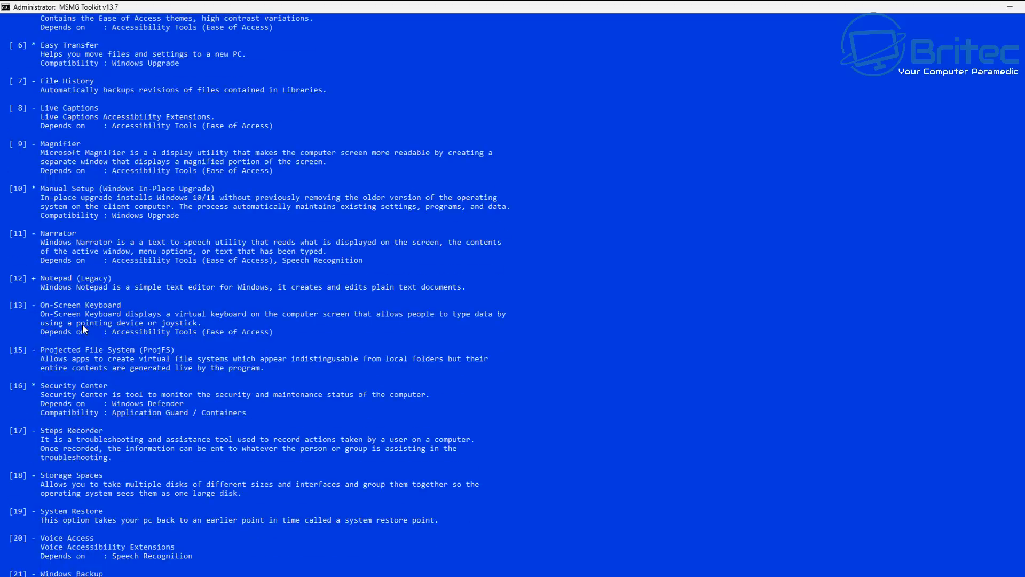
scroll(83, 318, "down", 4)
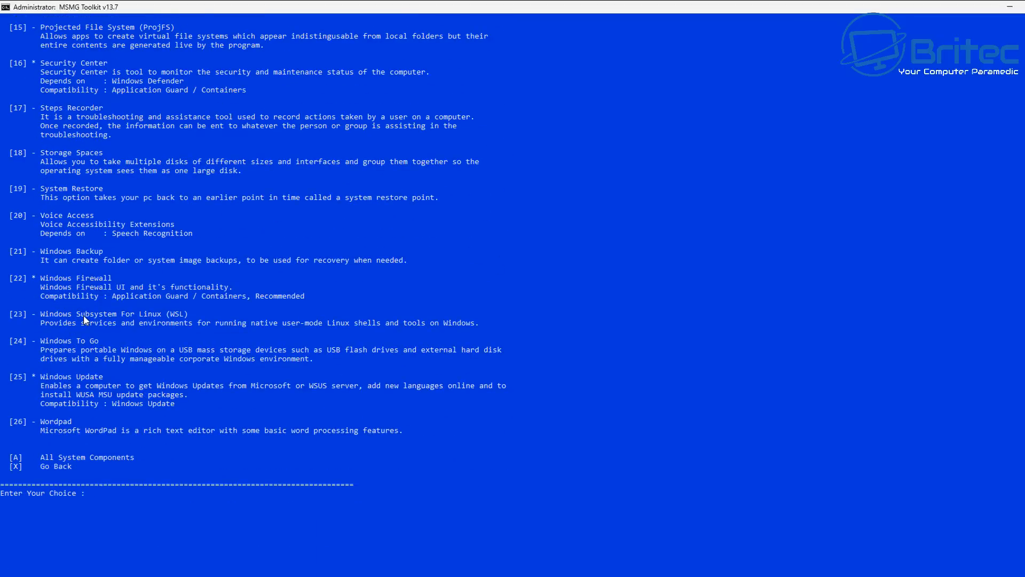
type("x")
key("Return")
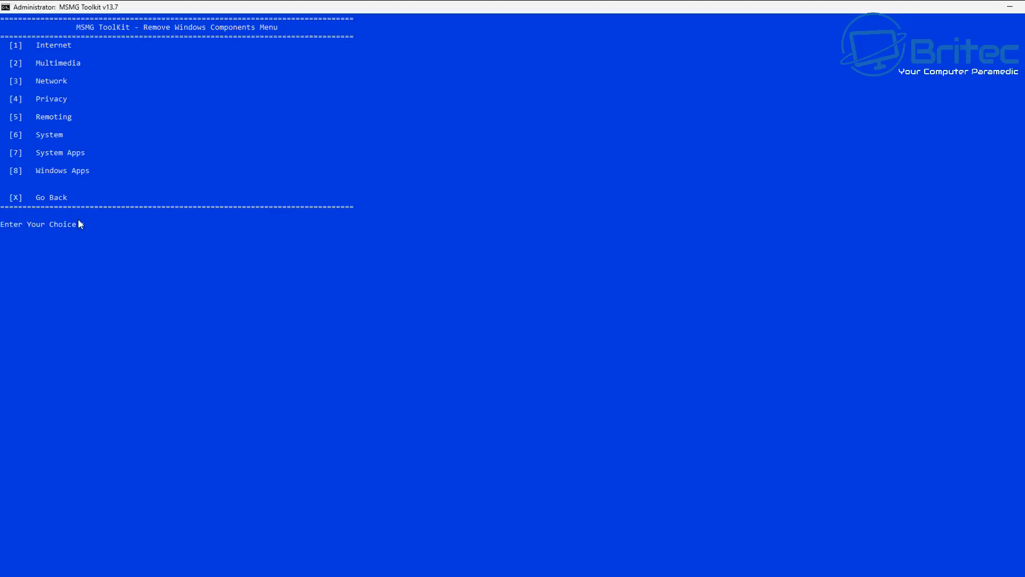
- Open the System Apps removal list and look through its entries up to Add Folder Suggestions Dialog
type("7")
key("Return")
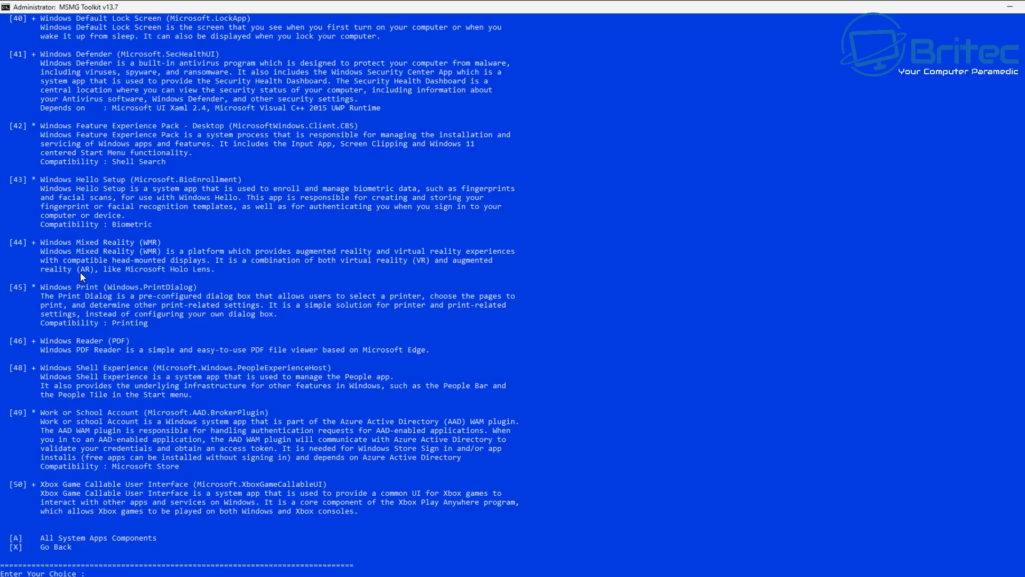
scroll(207, 334, "up", 20)
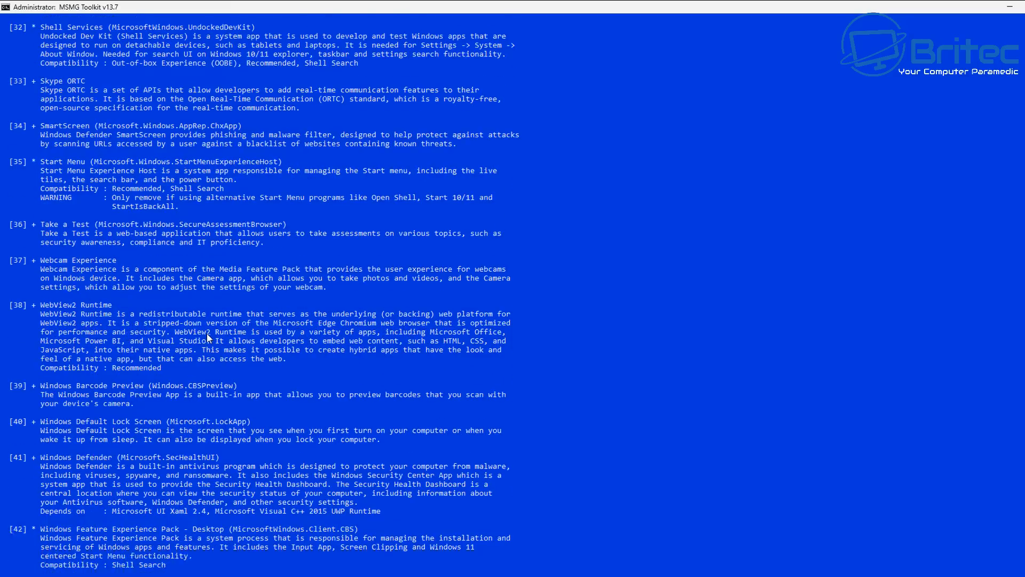
scroll(207, 333, "up", 20)
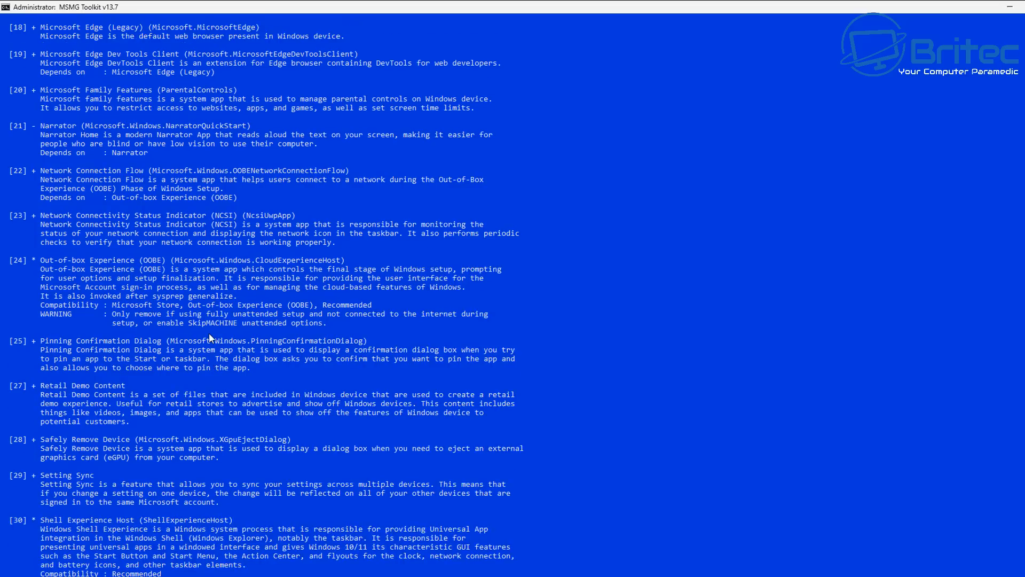
scroll(209, 332, "up", 13)
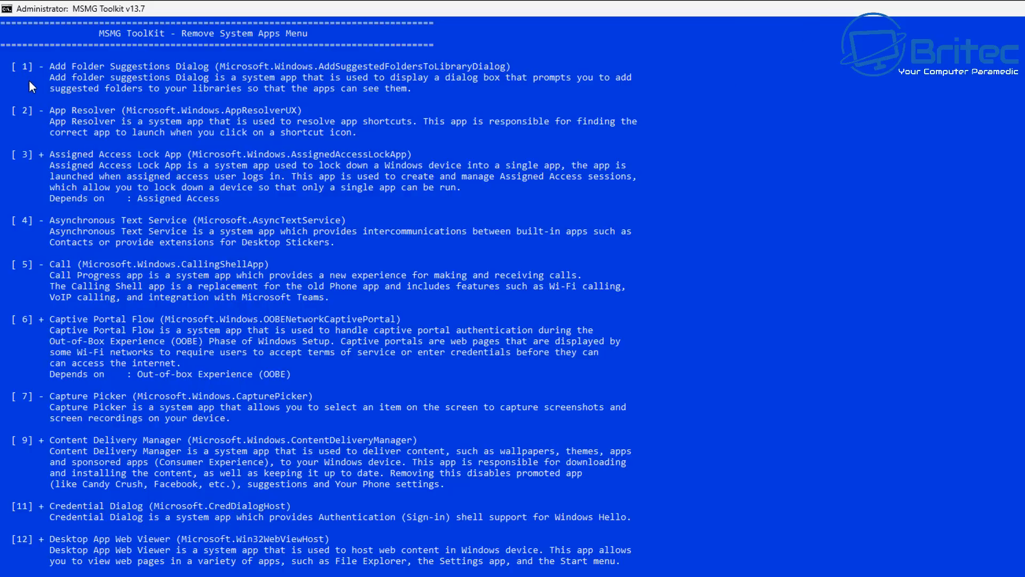
- Look through the whole System Apps removal list, from Add Folder Suggestions Dialog to Xbox Game Callable User Interface
middle_click(943, 267)
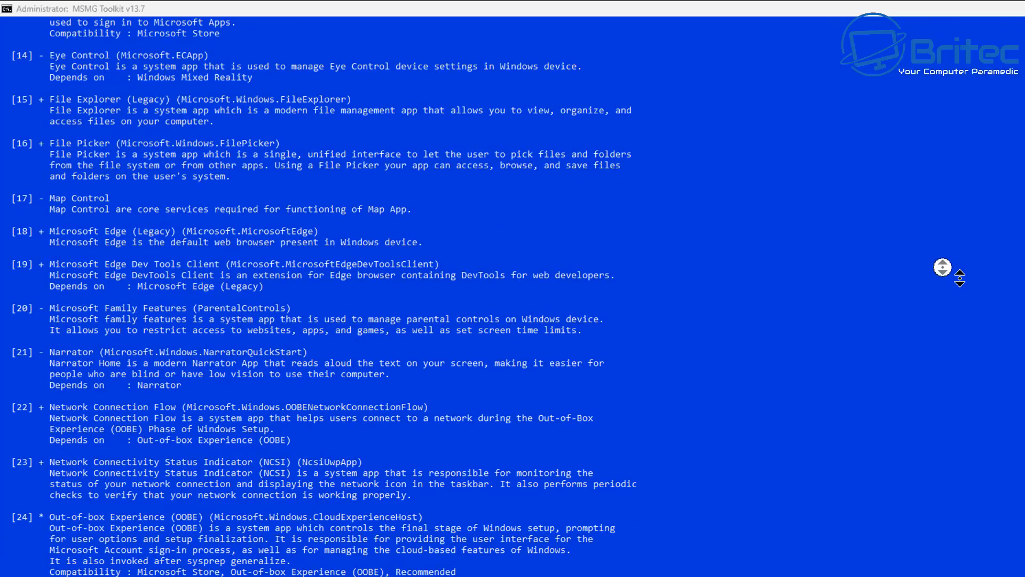
middle_click(959, 277)
scroll(959, 278, "down", 6)
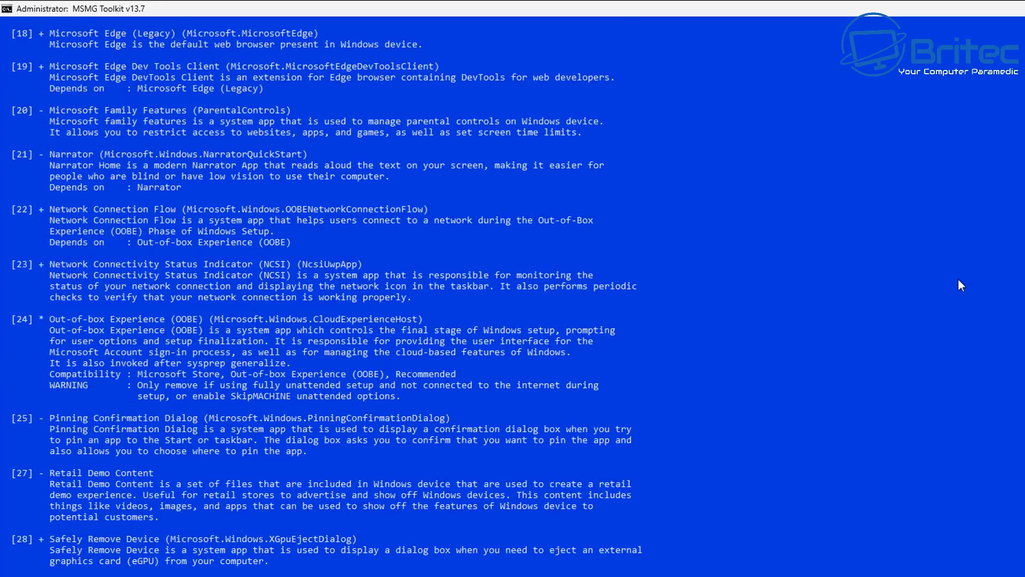
scroll(958, 279, "up", 18)
scroll(957, 279, "up", 9)
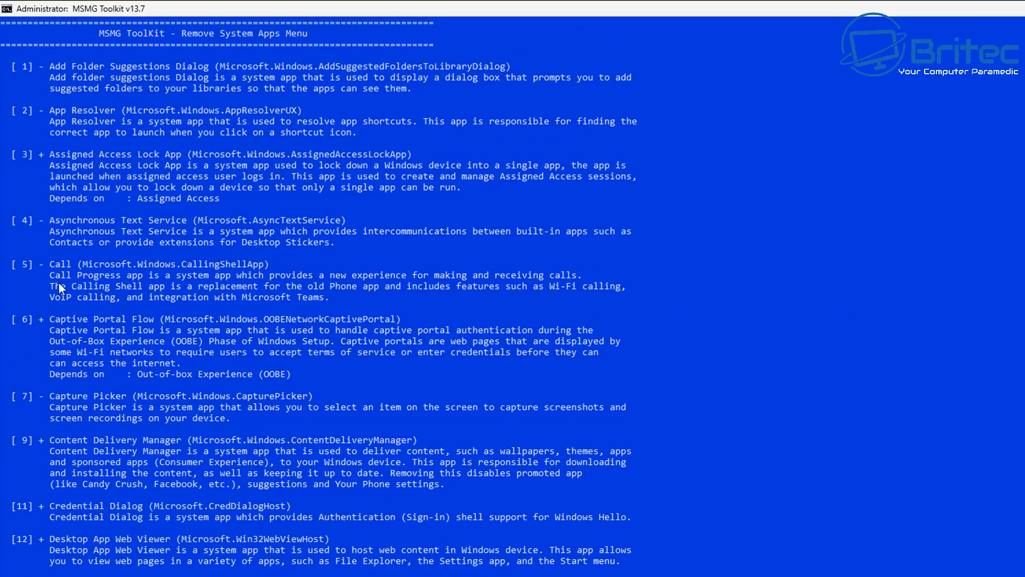
scroll(83, 405, "down", 3)
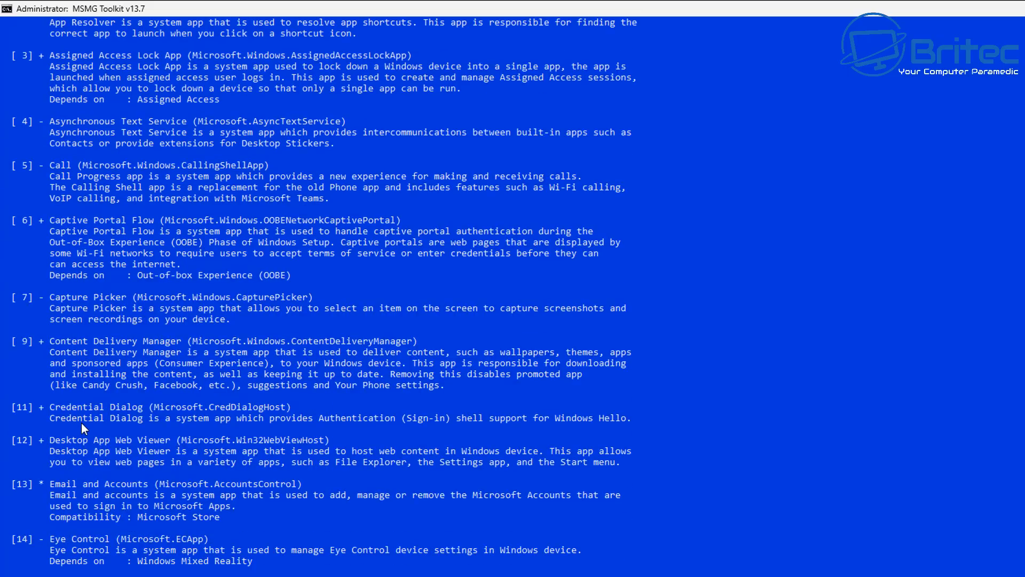
scroll(84, 431, "down", 2)
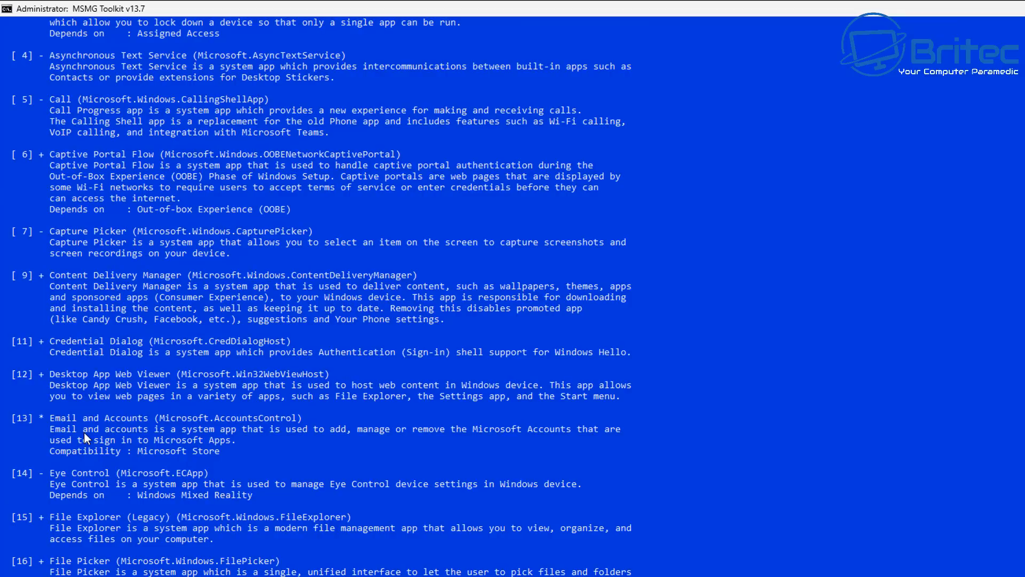
scroll(85, 431, "down", 3)
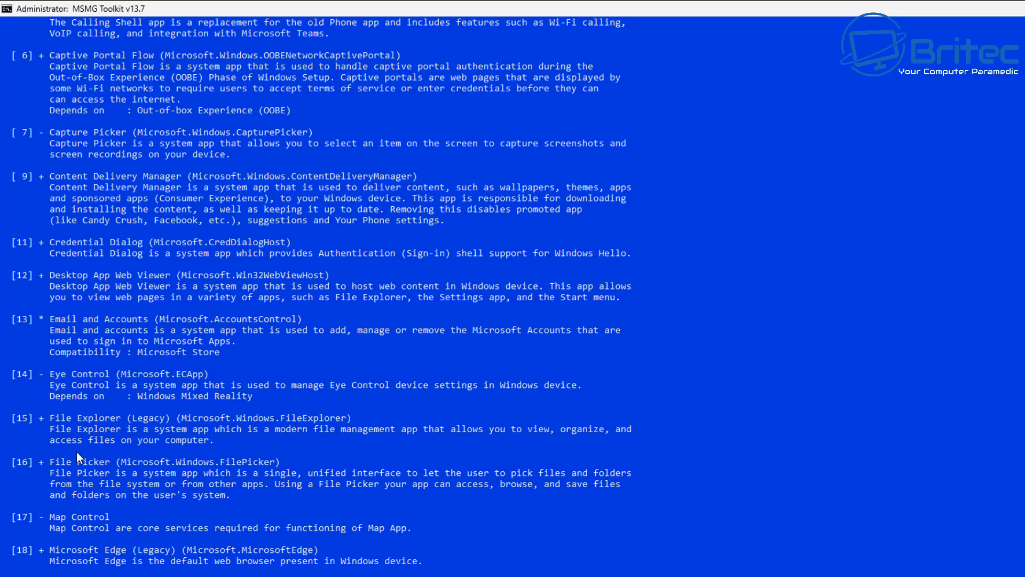
scroll(76, 452, "down", 3)
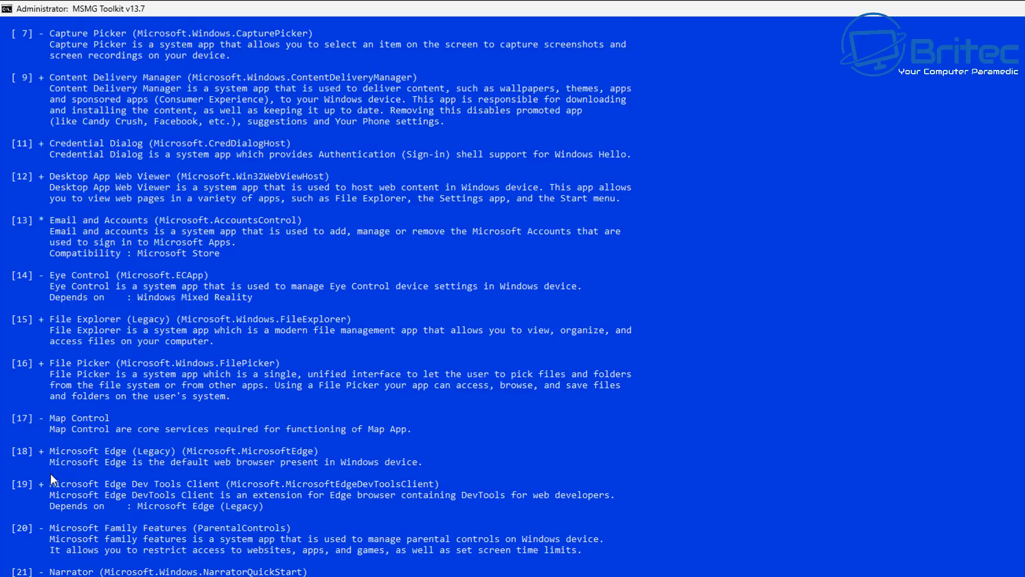
scroll(49, 474, "down", 7)
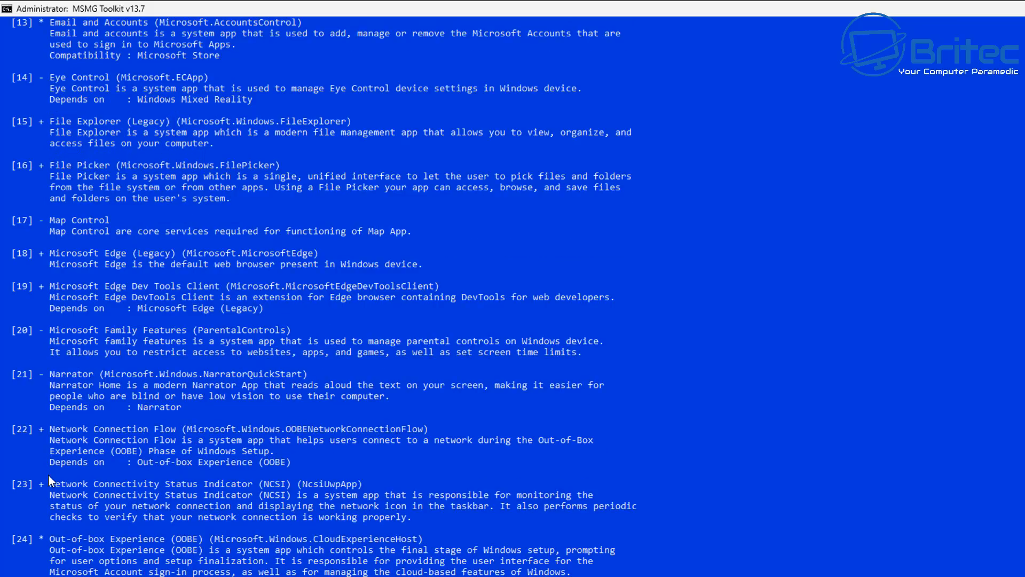
scroll(48, 474, "down", 2)
scroll(45, 396, "down", 5)
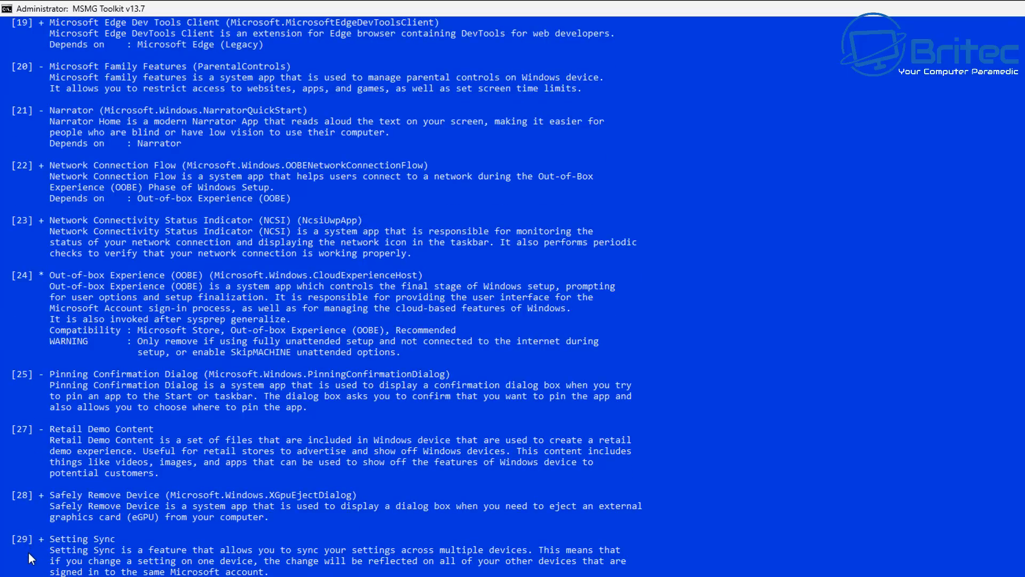
scroll(28, 552, "down", 2)
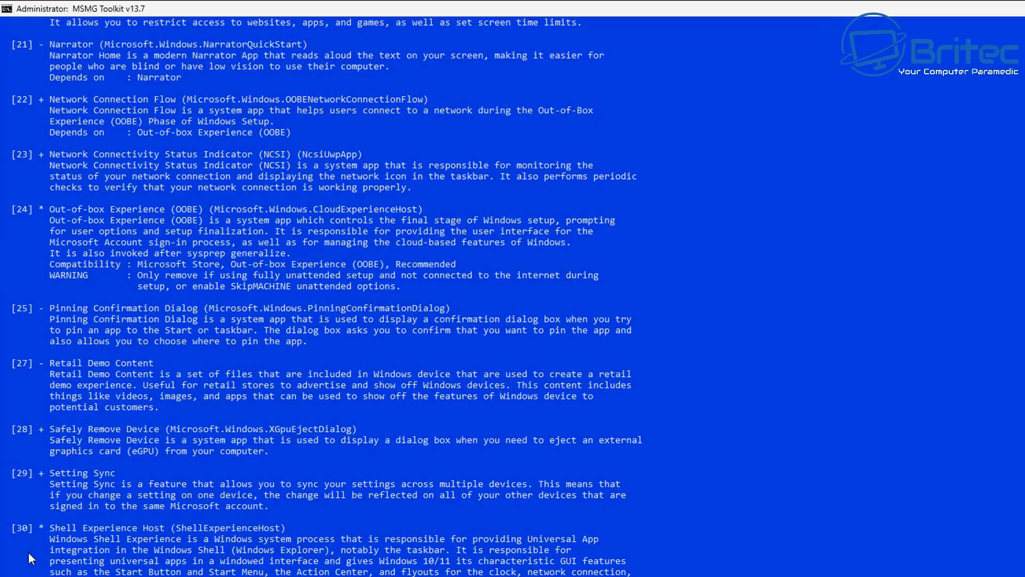
scroll(29, 553, "down", 11)
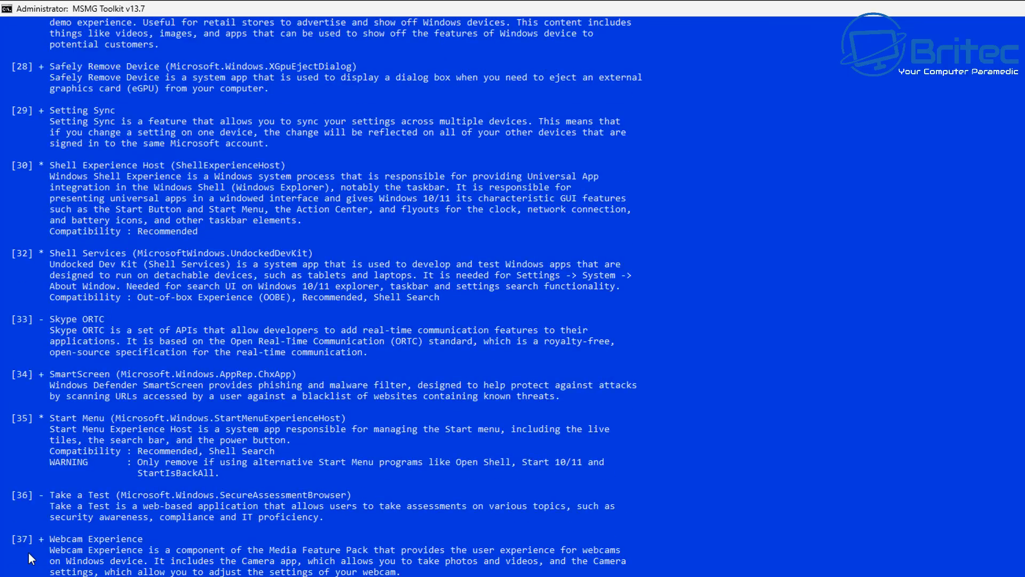
scroll(27, 550, "down", 15)
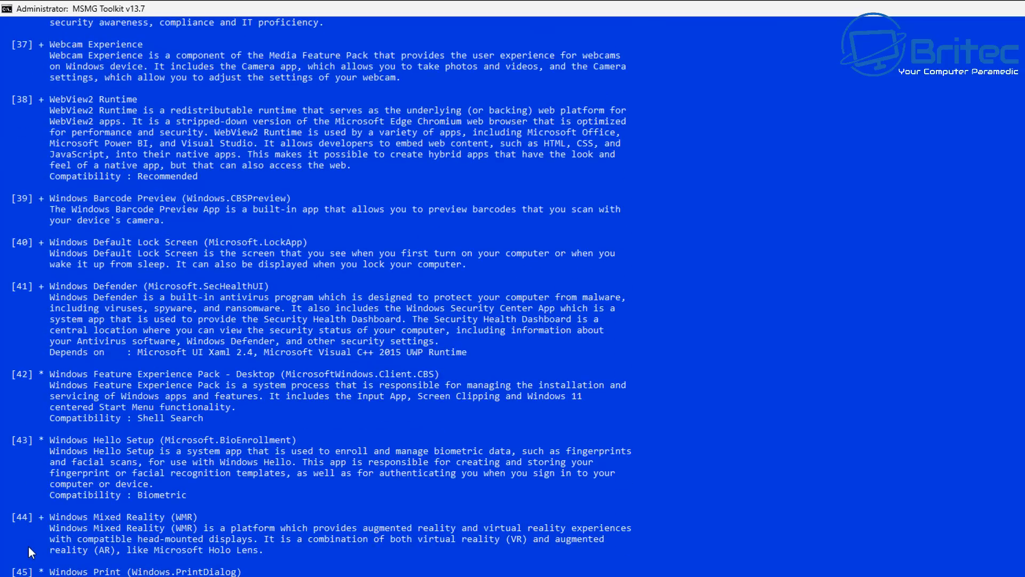
scroll(29, 551, "down", 10)
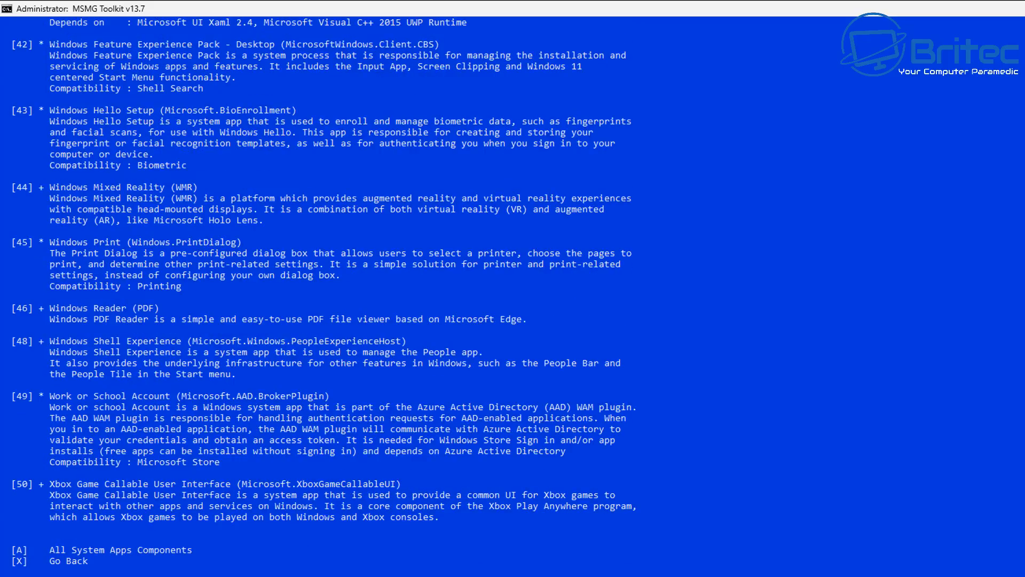
scroll(513, 297, "up", 3)
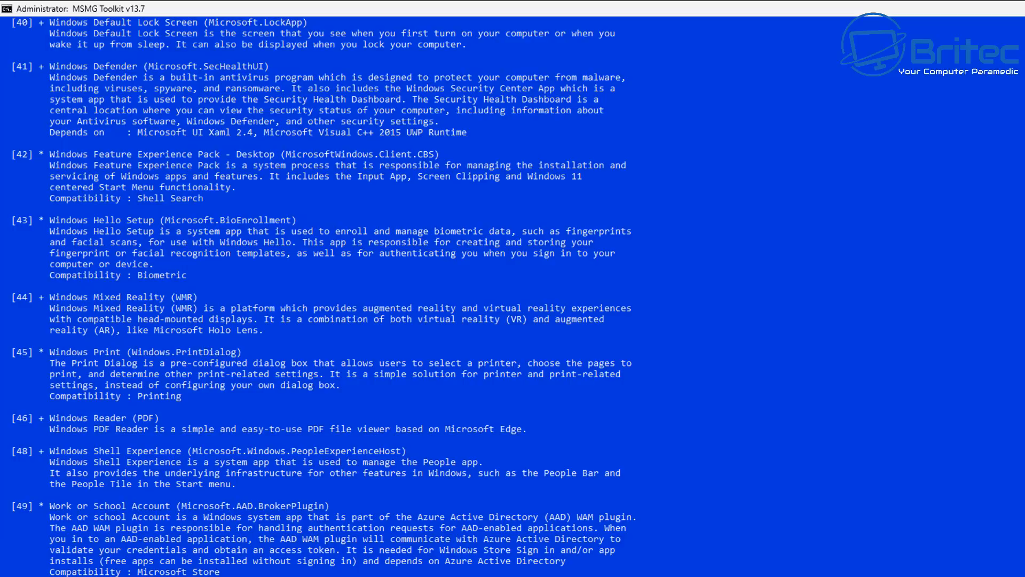
- Leave the System Apps list, open the Windows Apps removal list and look through its entries
type("x")
key("Return")
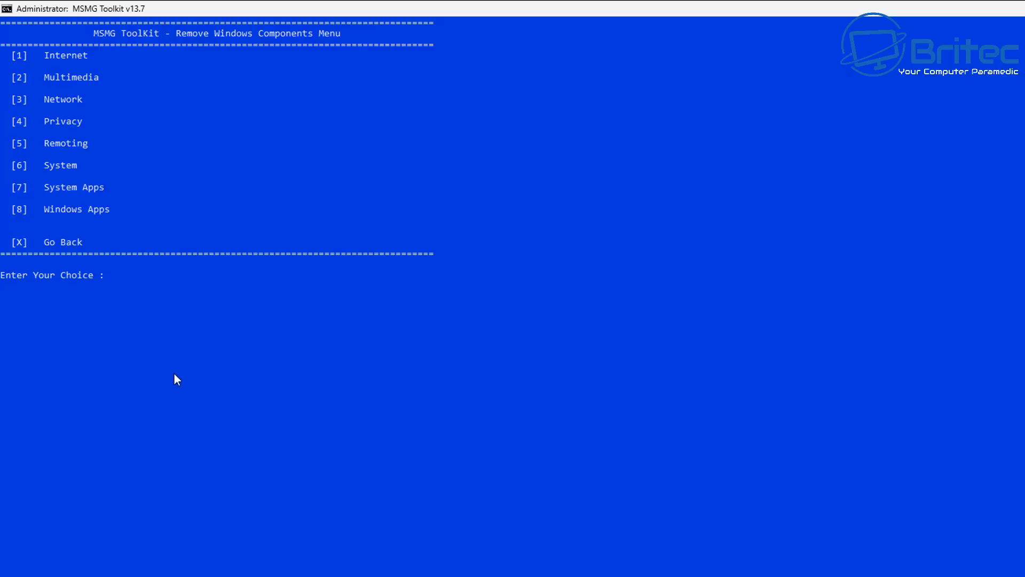
type("8")
key("Return")
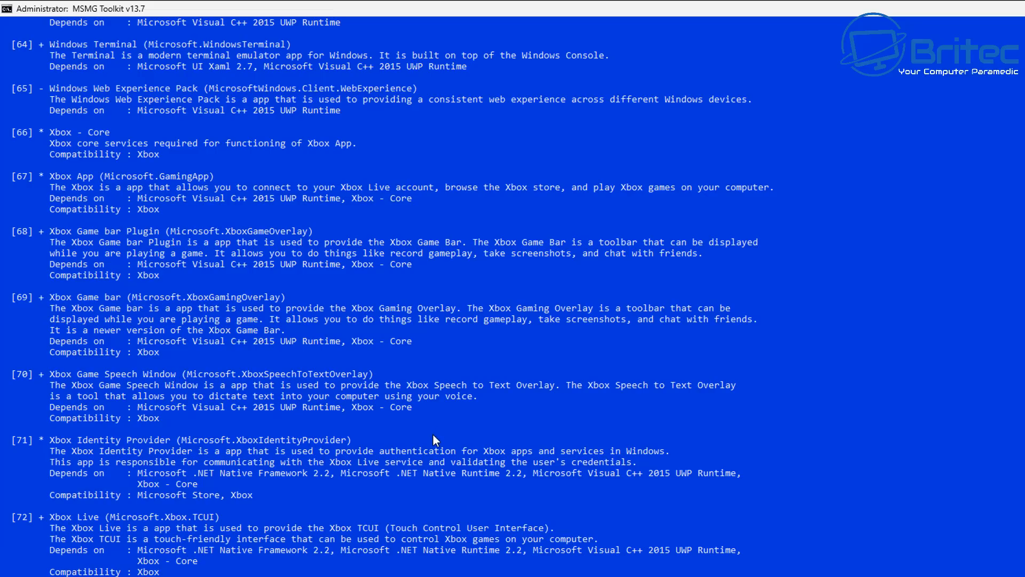
scroll(433, 434, "up", 20)
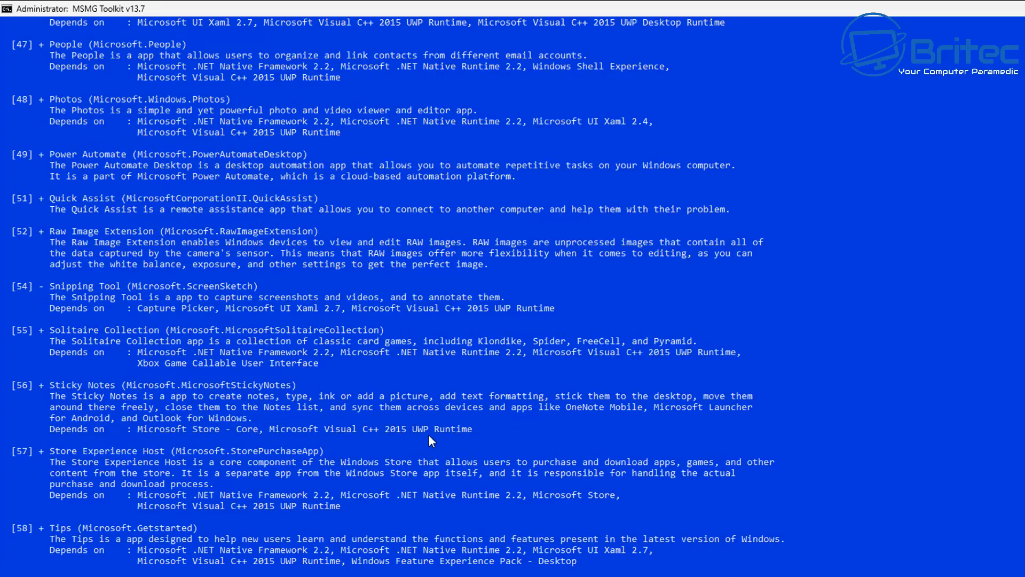
scroll(429, 436, "up", 16)
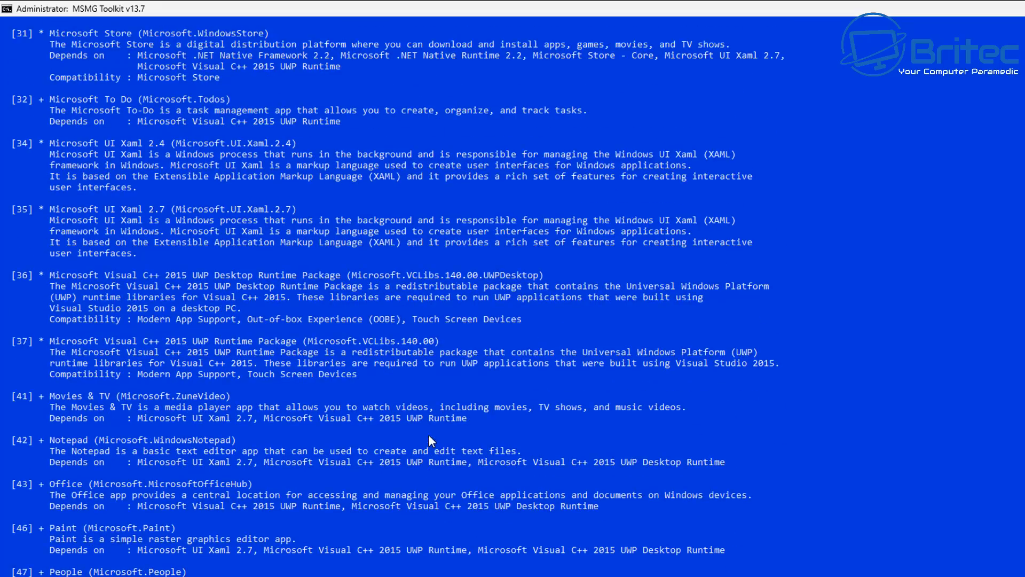
scroll(428, 434, "up", 12)
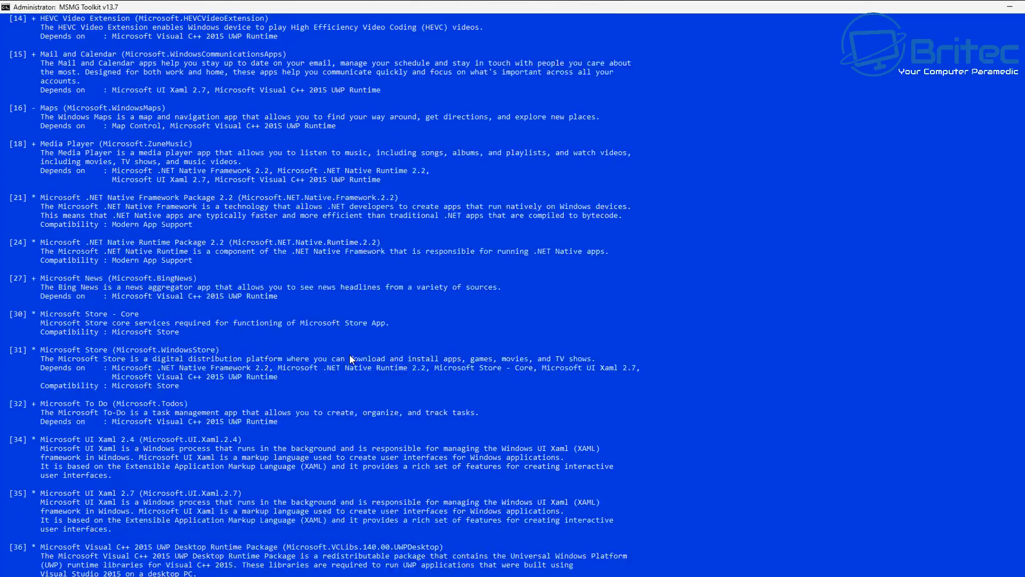
scroll(349, 355, "up", 4)
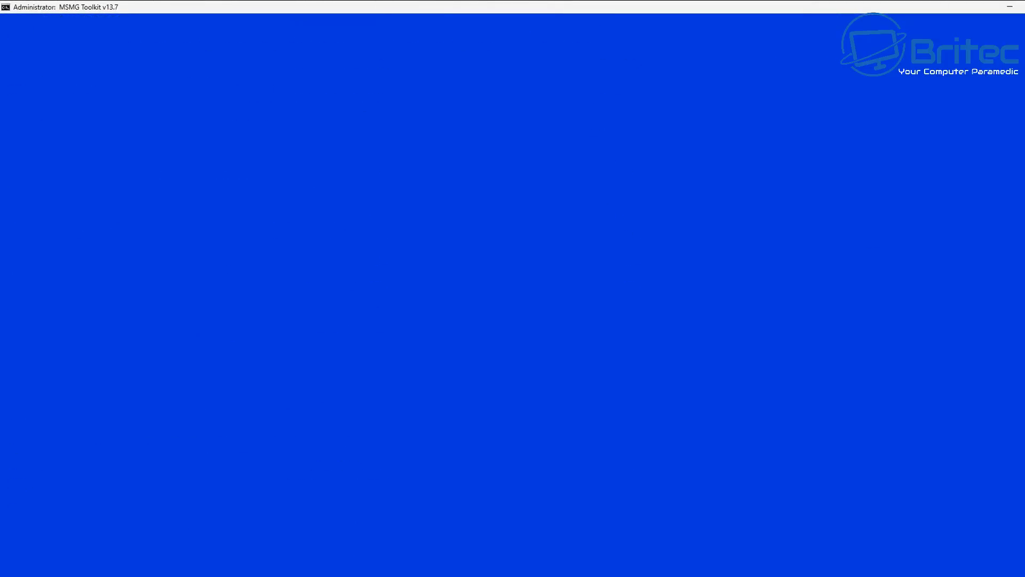
scroll(513, 288, "up", 20)
scroll(512, 288, "down", 20)
scroll(331, 292, "up", 4)
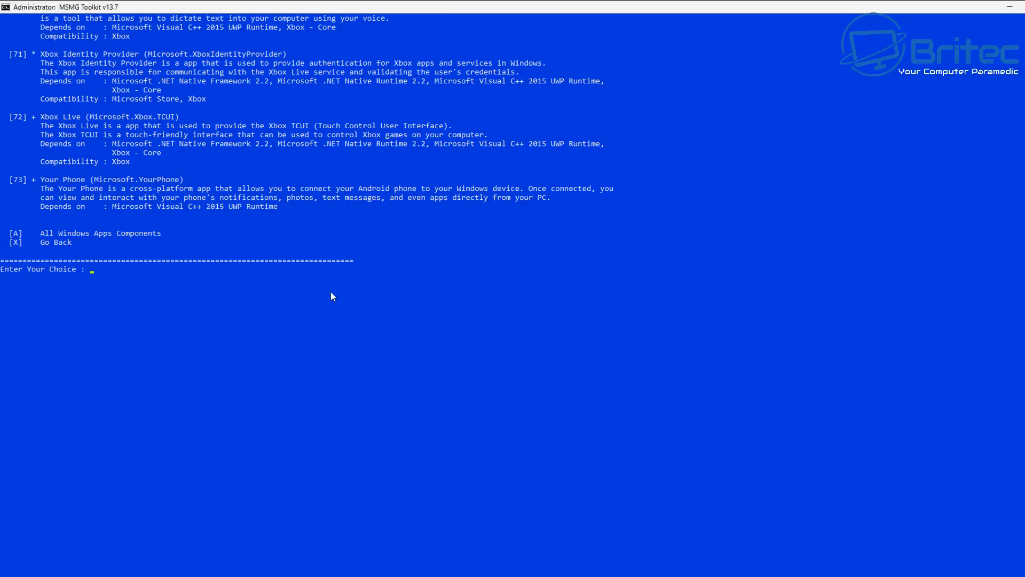
scroll(331, 291, "up", 2)
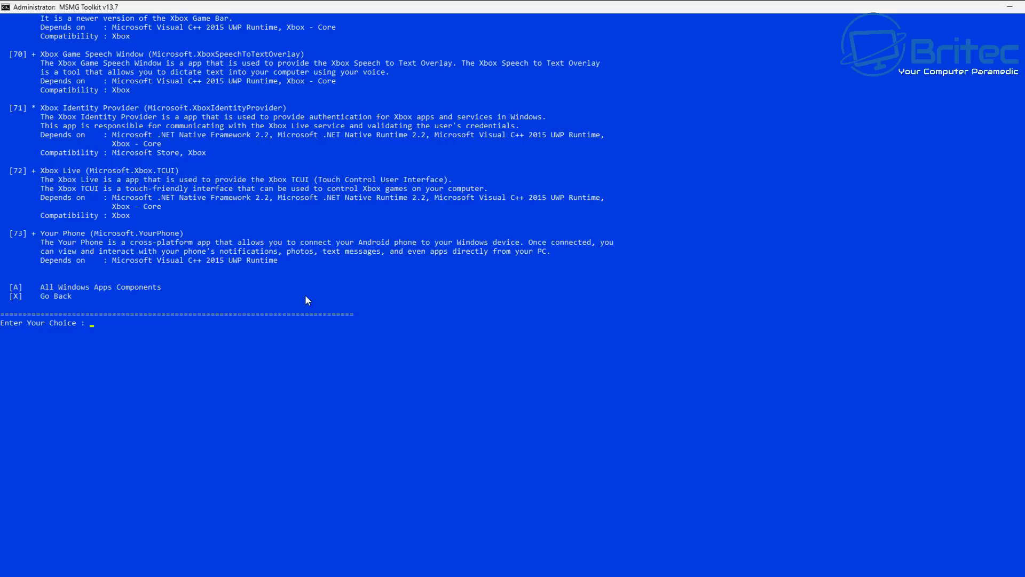
scroll(397, 327, "up", 3)
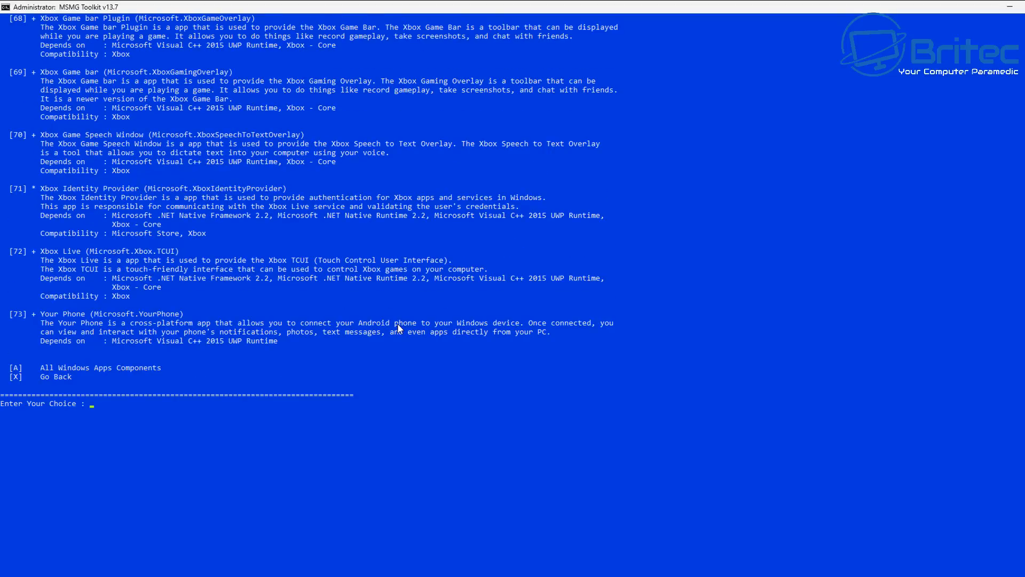
scroll(397, 327, "up", 4)
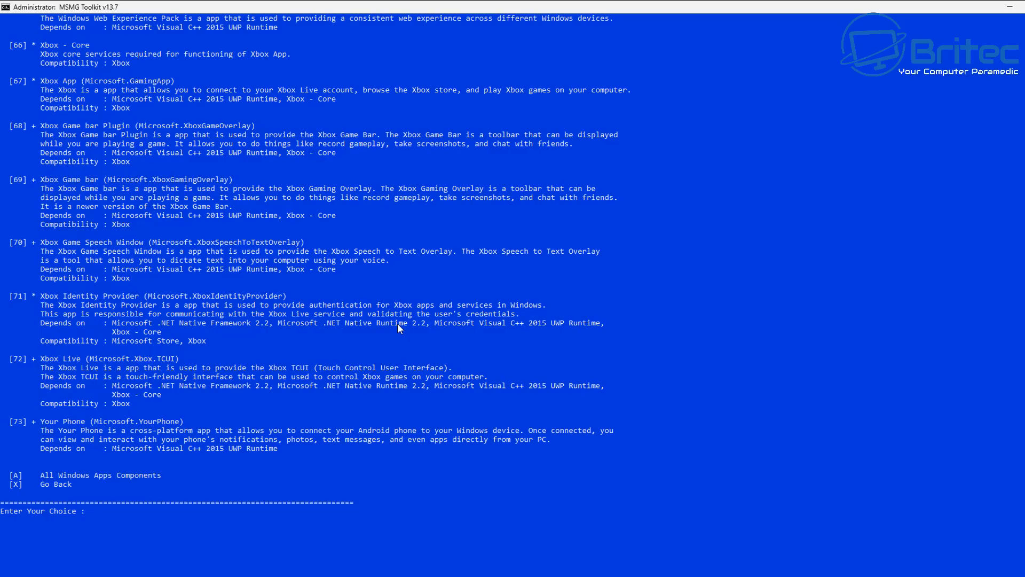
scroll(398, 327, "up", 2)
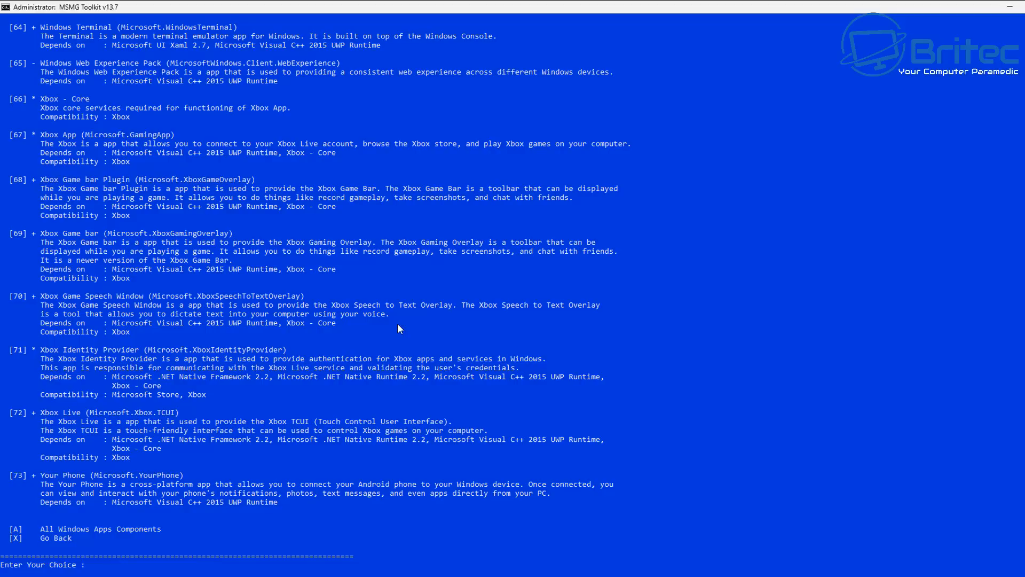
- Mark Weather (entry 61) for removal in the Windows Apps list
scroll(397, 323, "up", 2)
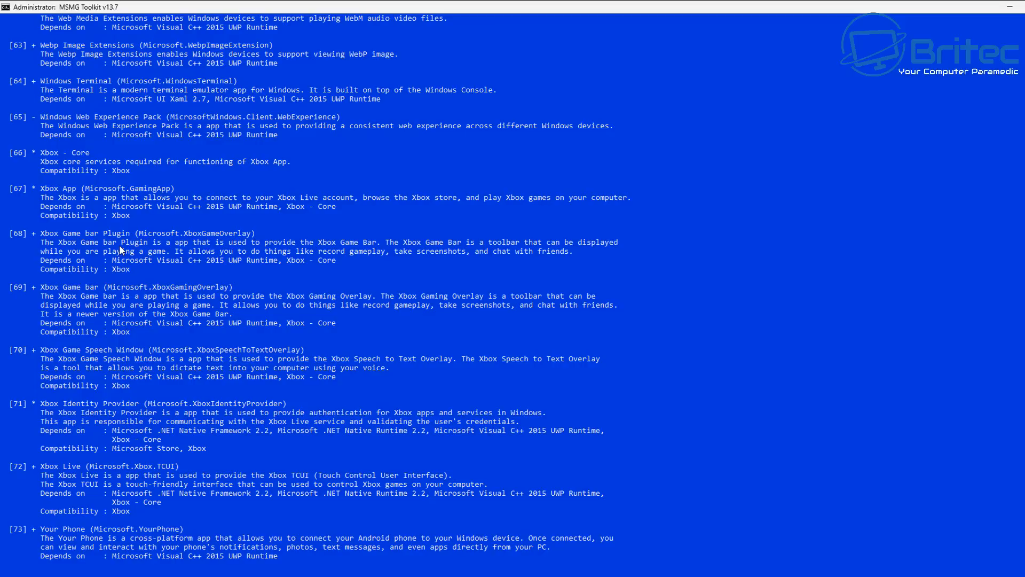
scroll(120, 250, "up", 1)
scroll(120, 246, "up", 3)
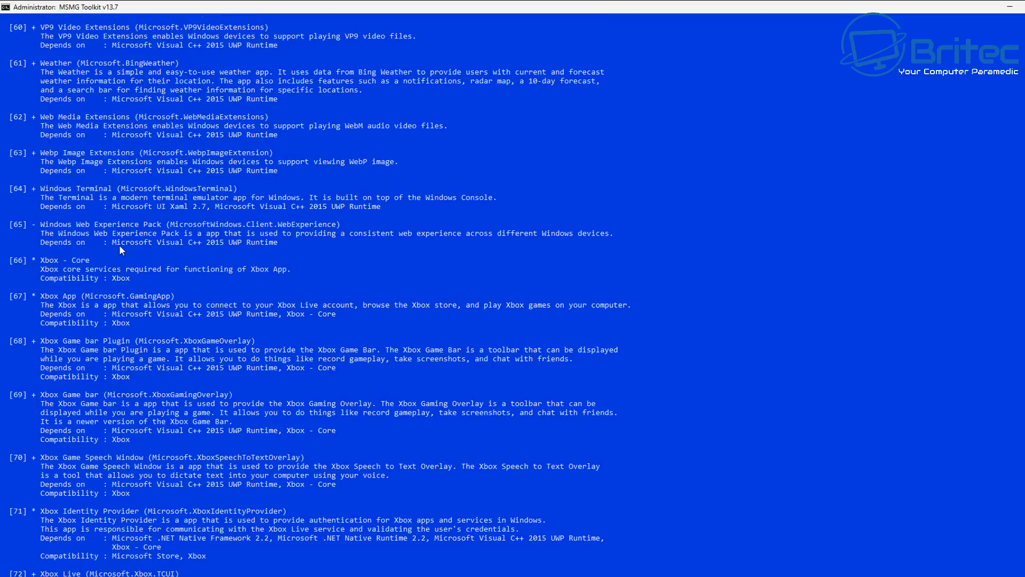
scroll(119, 247, "down", 9)
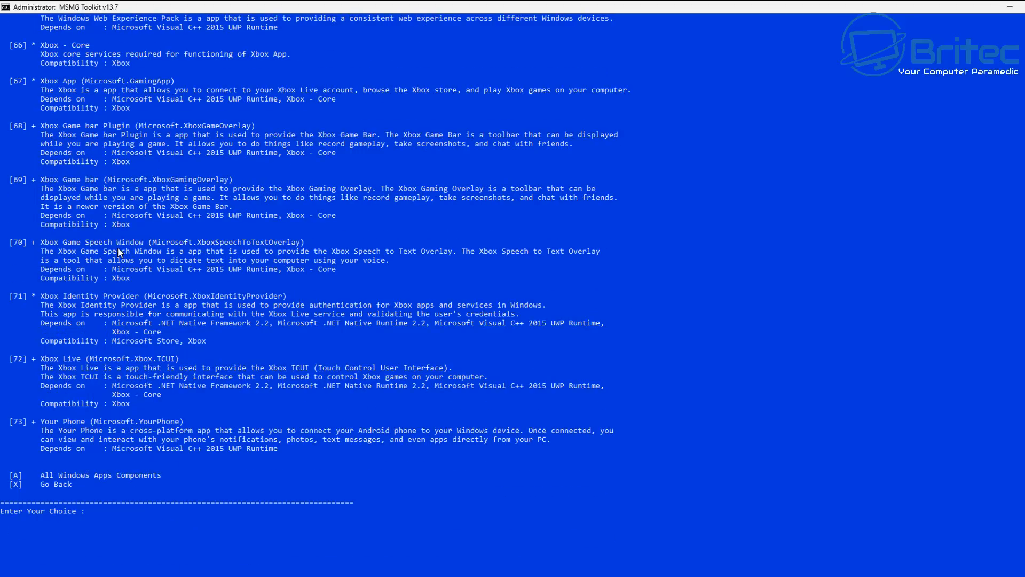
type("61")
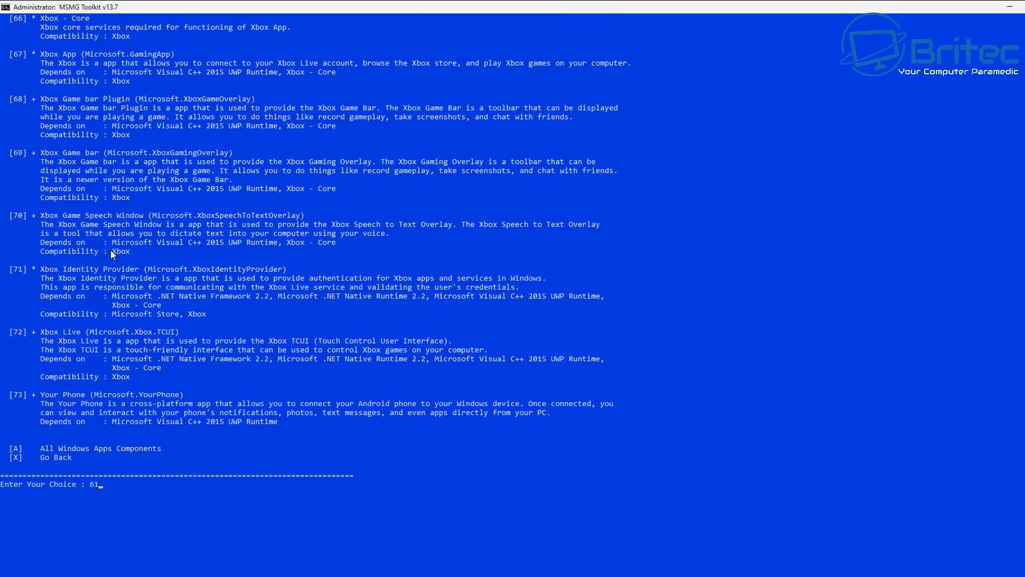
key("Return")
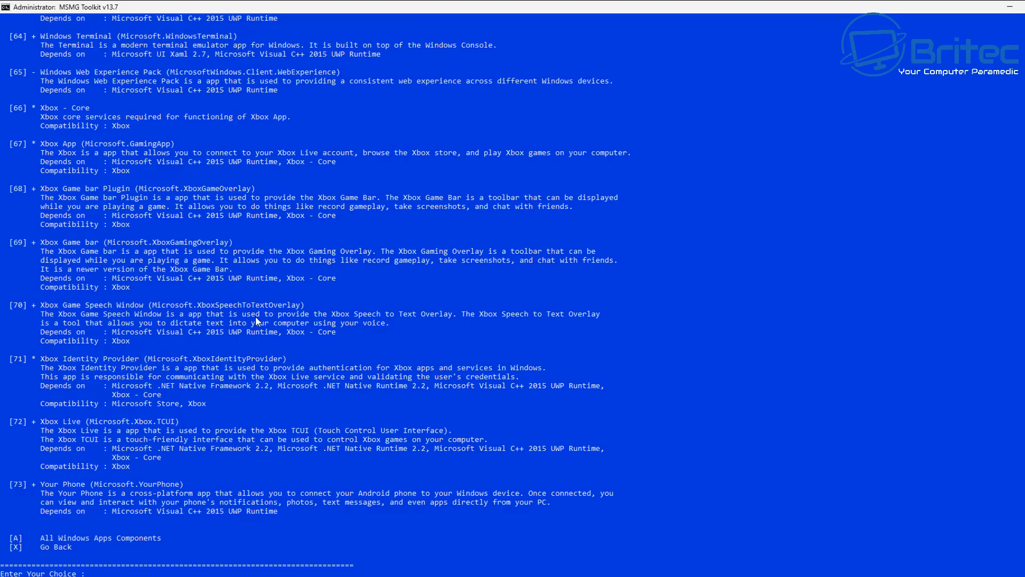
- Check the Weather entry's mark and mark Voice Recorder (entry 59) for removal in the Windows Apps list
scroll(254, 316, "up", 10)
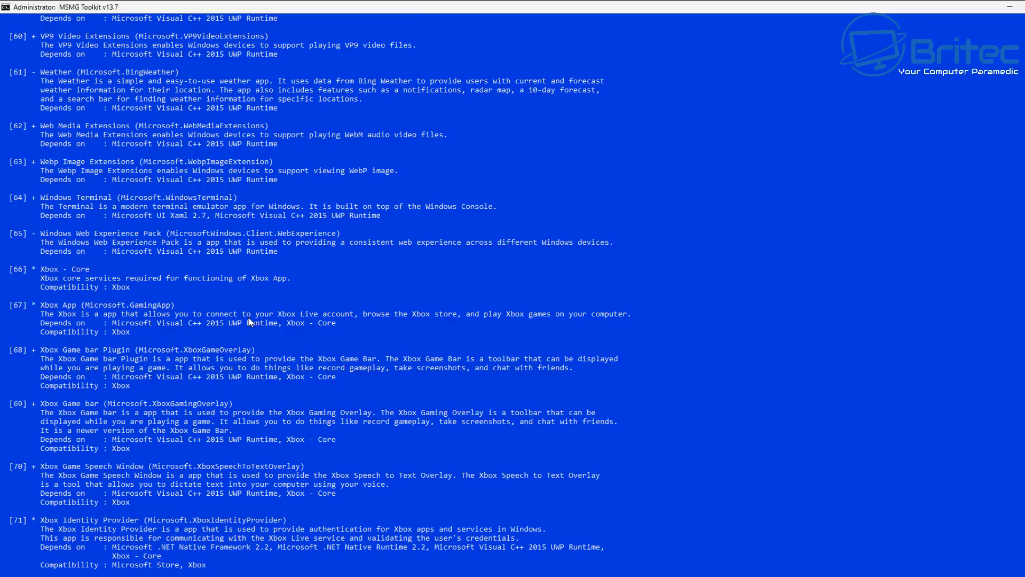
scroll(249, 321, "up", 2)
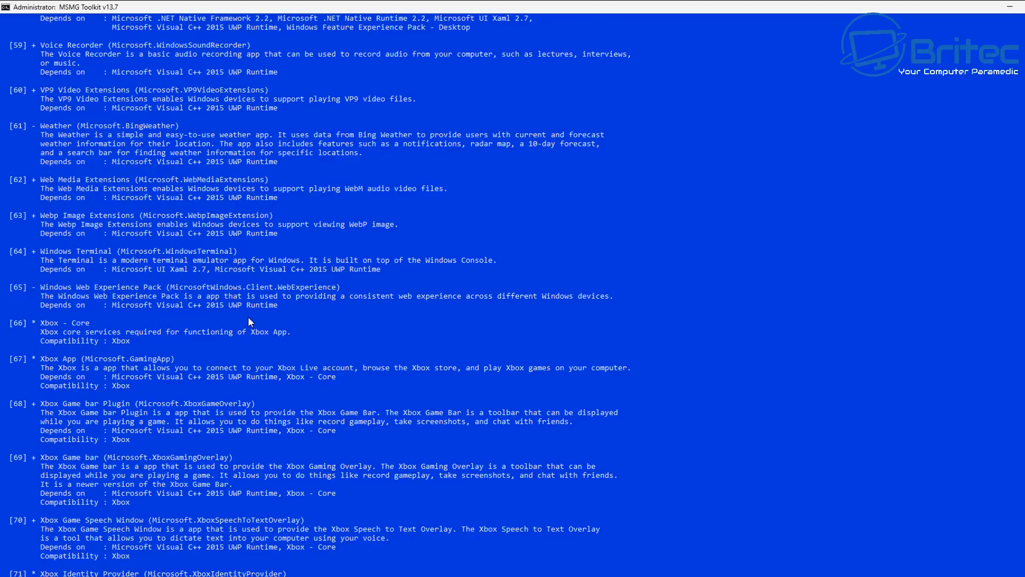
scroll(247, 316, "down", 10)
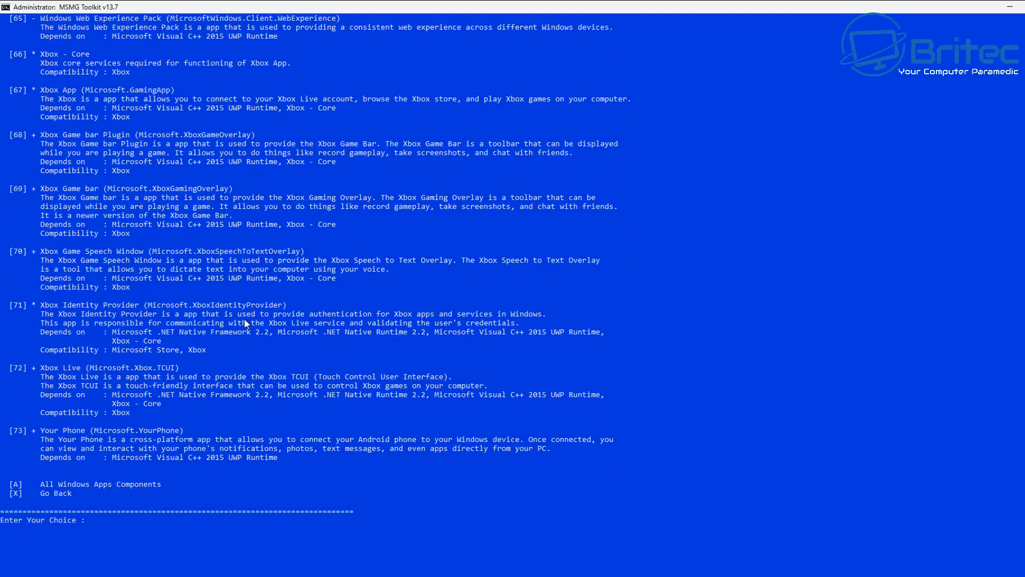
scroll(245, 318, "up", 2)
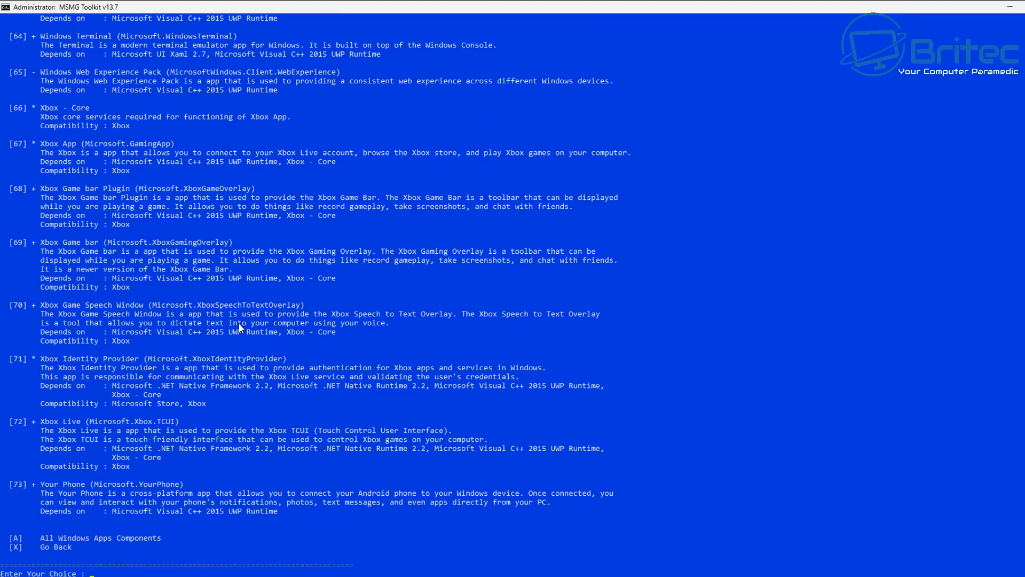
scroll(240, 323, "up", 11)
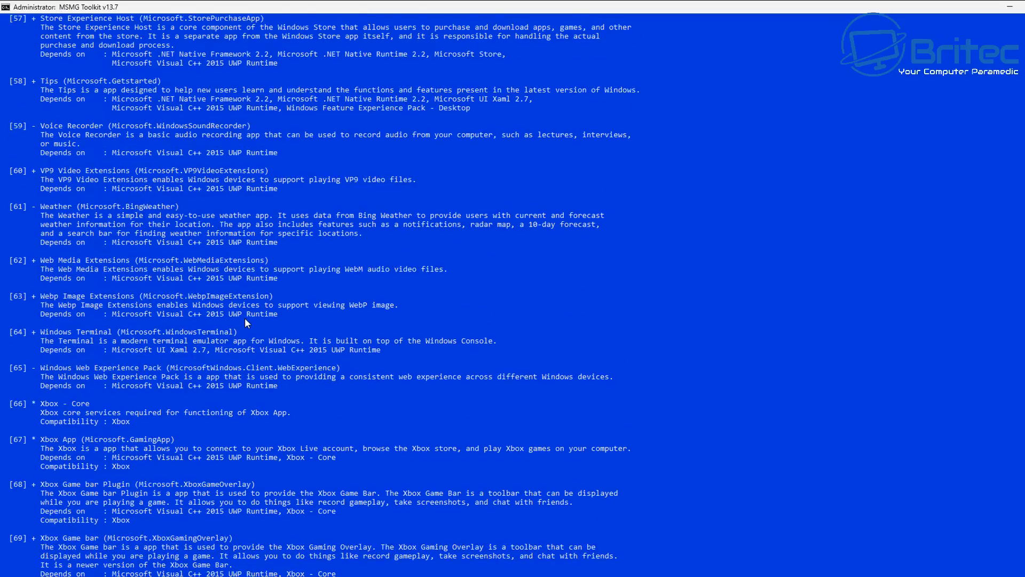
- Mark Tips (entry 58) for removal in the Windows Apps list and check its mark
scroll(245, 318, "down", 13)
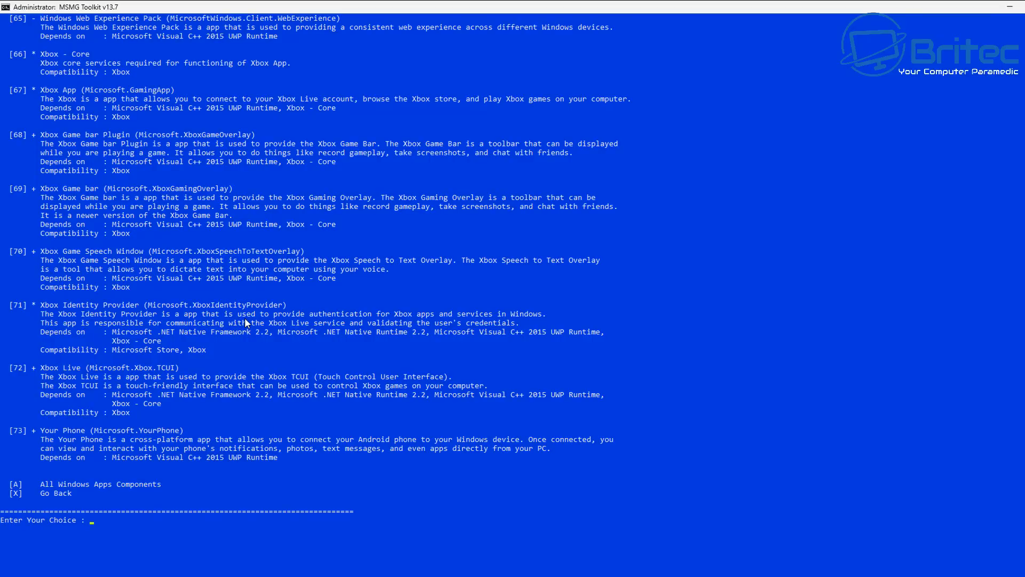
scroll(232, 324, "up", 2)
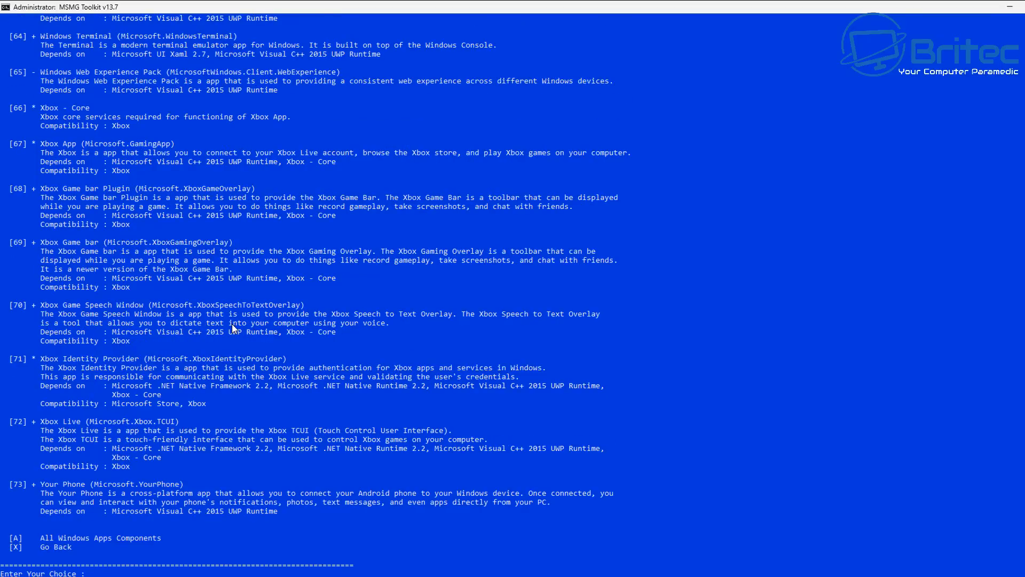
scroll(232, 322, "up", 6)
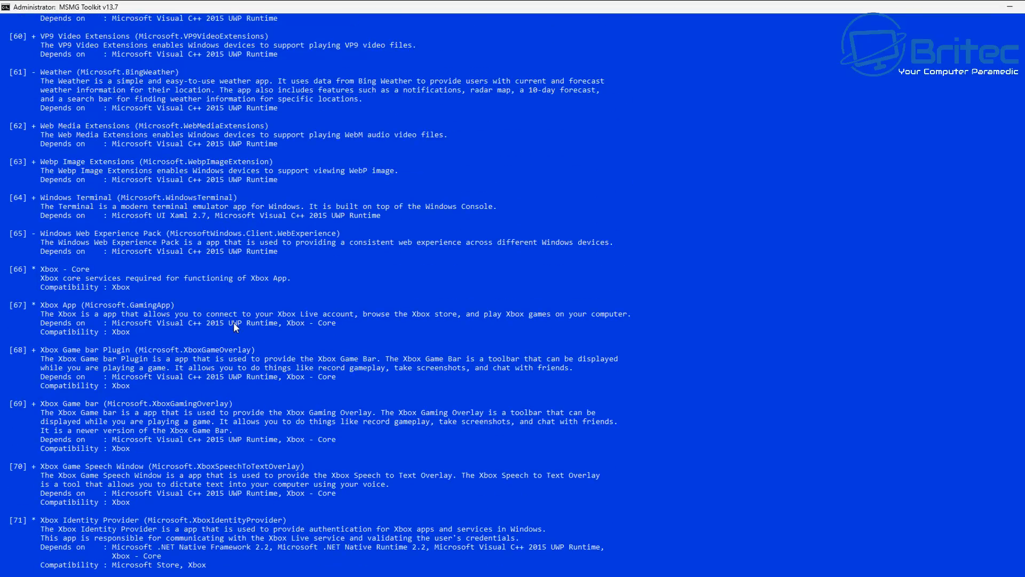
scroll(233, 322, "up", 2)
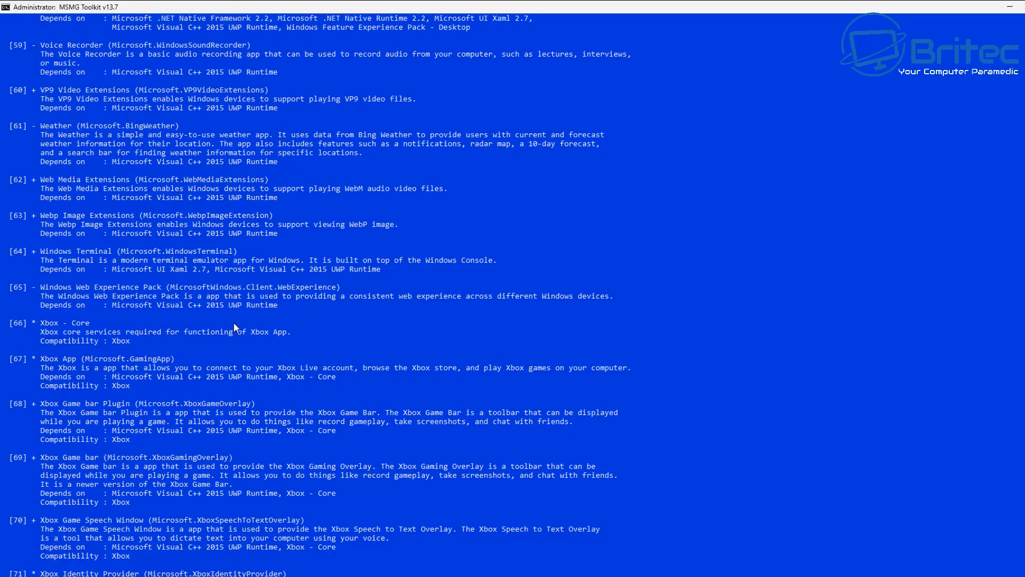
scroll(232, 322, "up", 4)
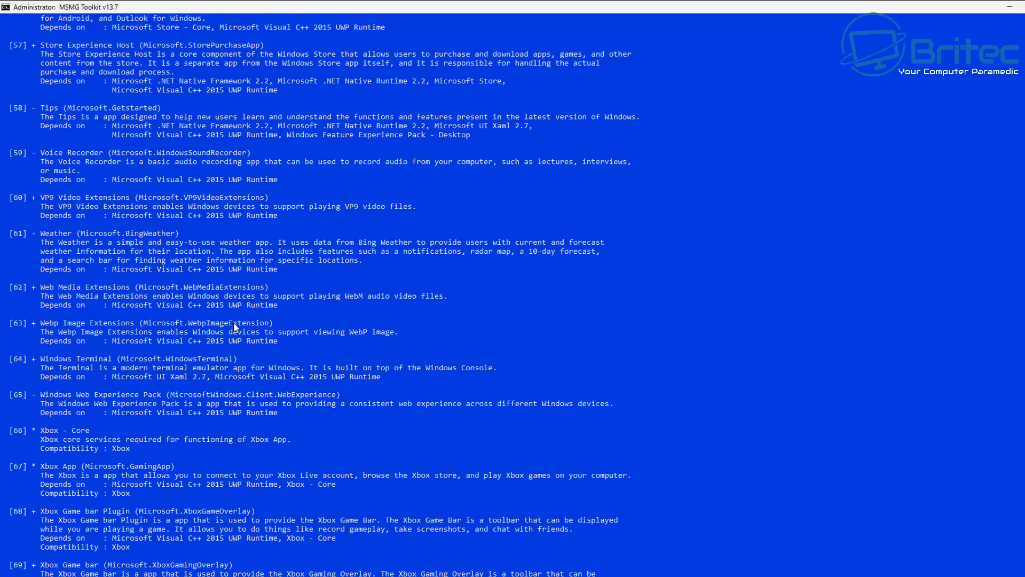
- Mark Sticky Notes (entry 56) for removal in the Windows Apps list and check its mark
scroll(235, 327, "up", 2)
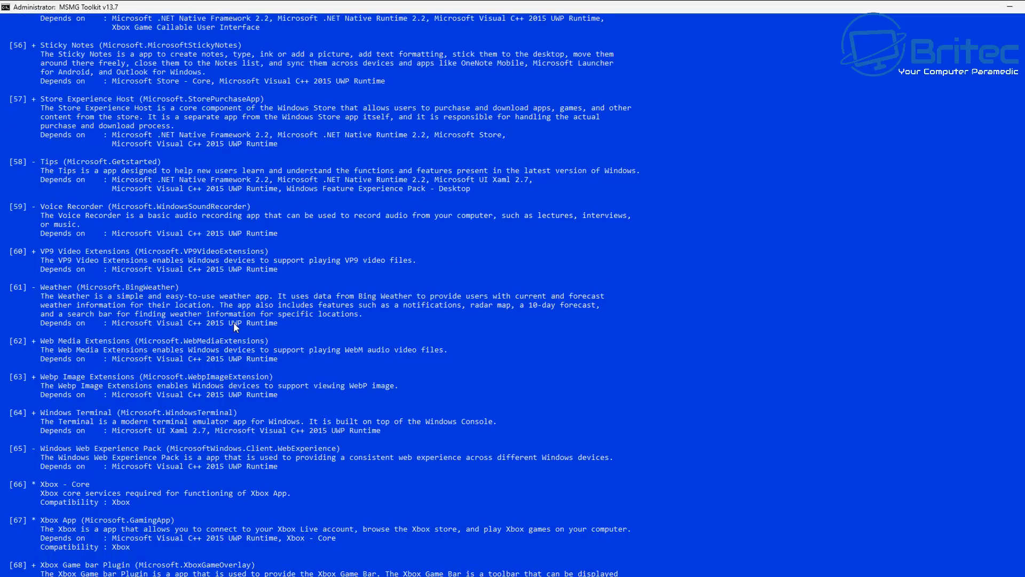
scroll(233, 322, "down", 16)
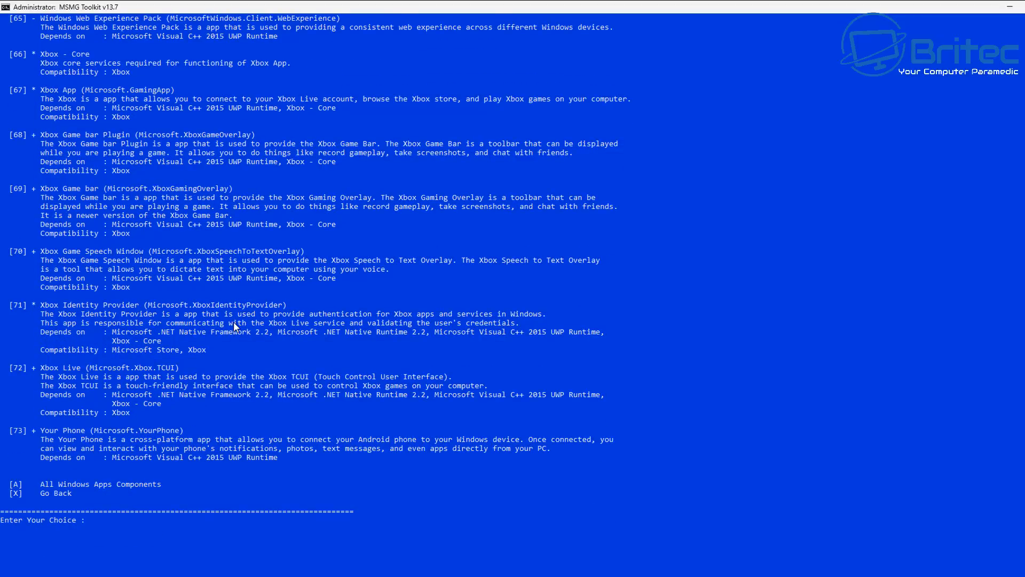
type("56")
scroll(227, 326, "up", 17)
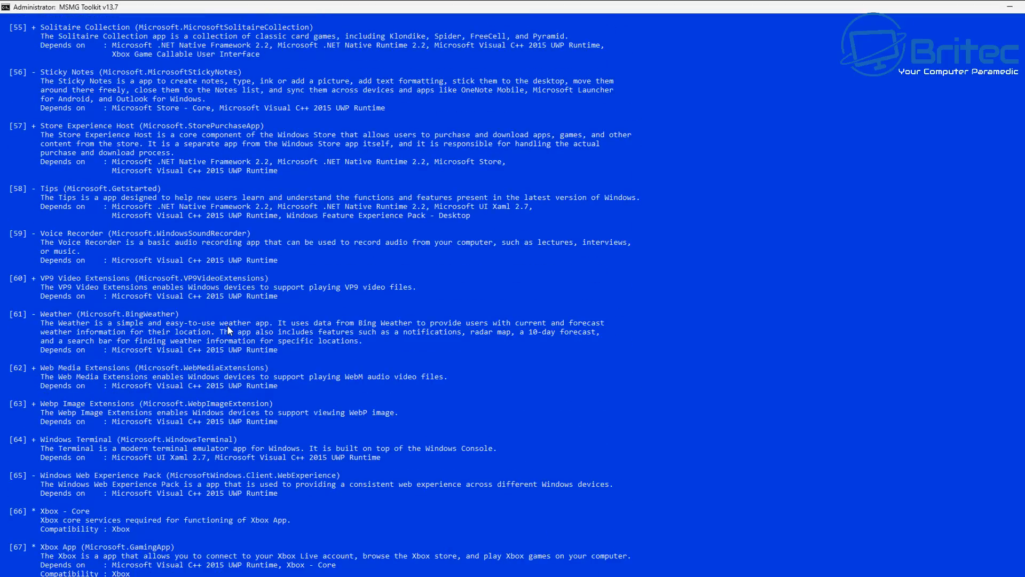
- Mark Solitaire Collection (entry 55) for removal in the Windows Apps list and check its mark
scroll(227, 325, "down", 15)
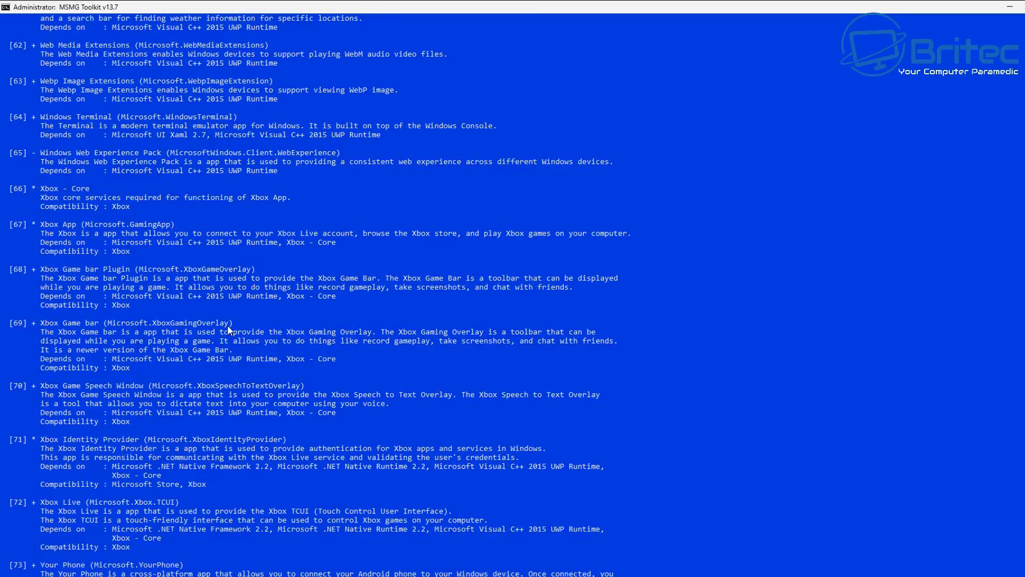
scroll(228, 329, "down", 2)
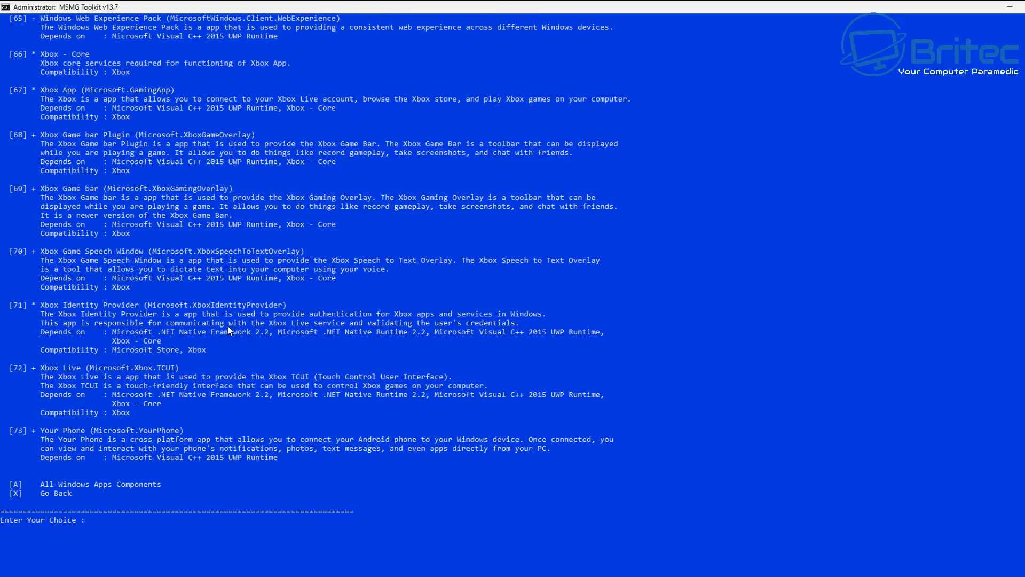
type("55")
scroll(225, 325, "up", 12)
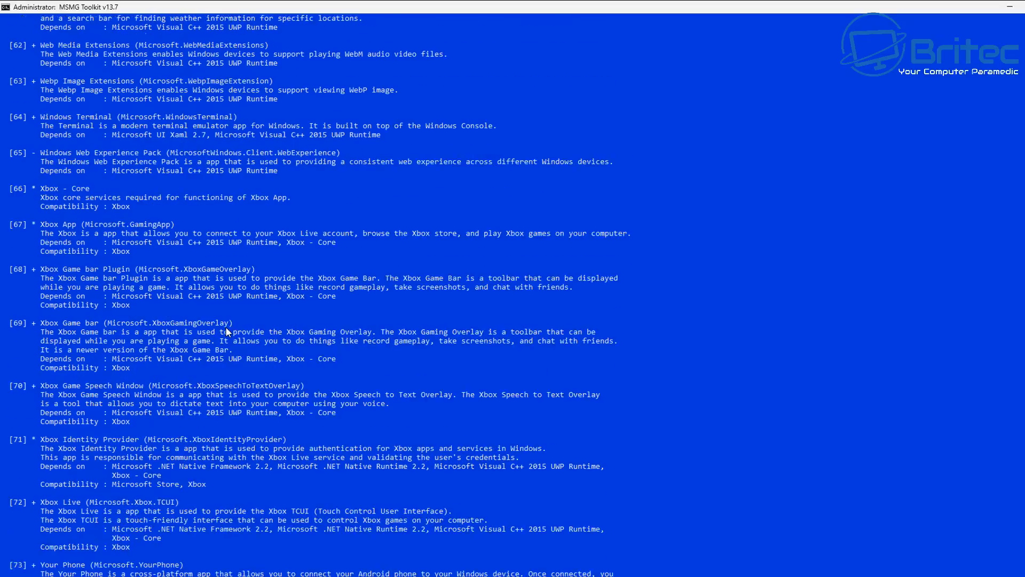
scroll(226, 323, "up", 7)
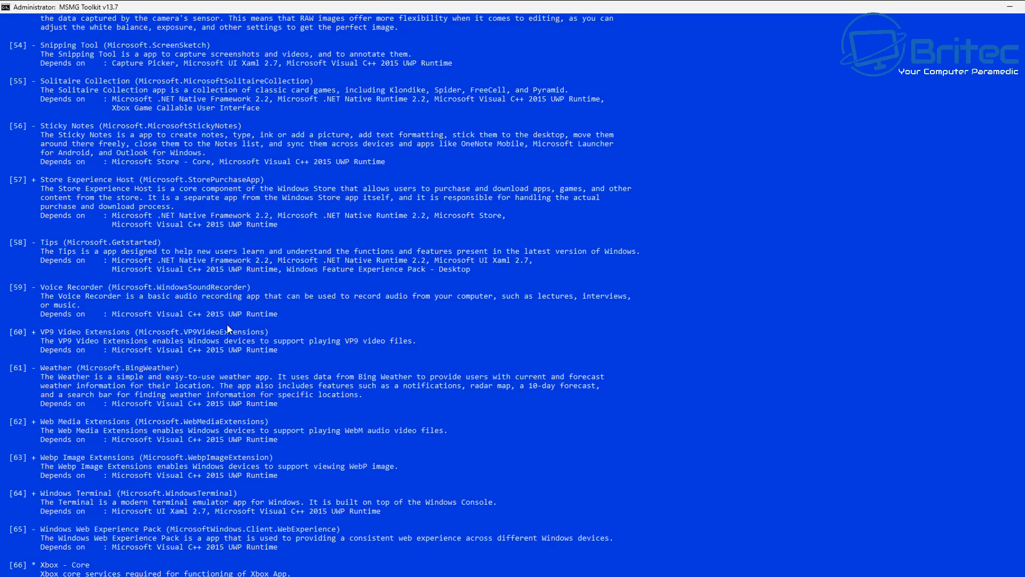
scroll(226, 329, "up", 1)
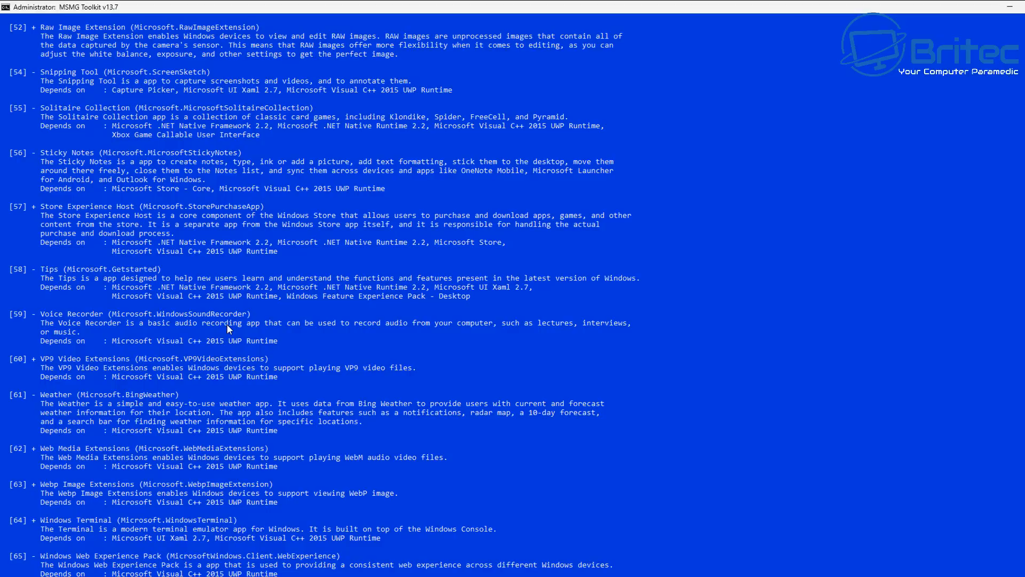
- Mark Quick Assist (entry 51) and Power Automate (entry 49) for removal in the Windows Apps list
scroll(227, 326, "up", 2)
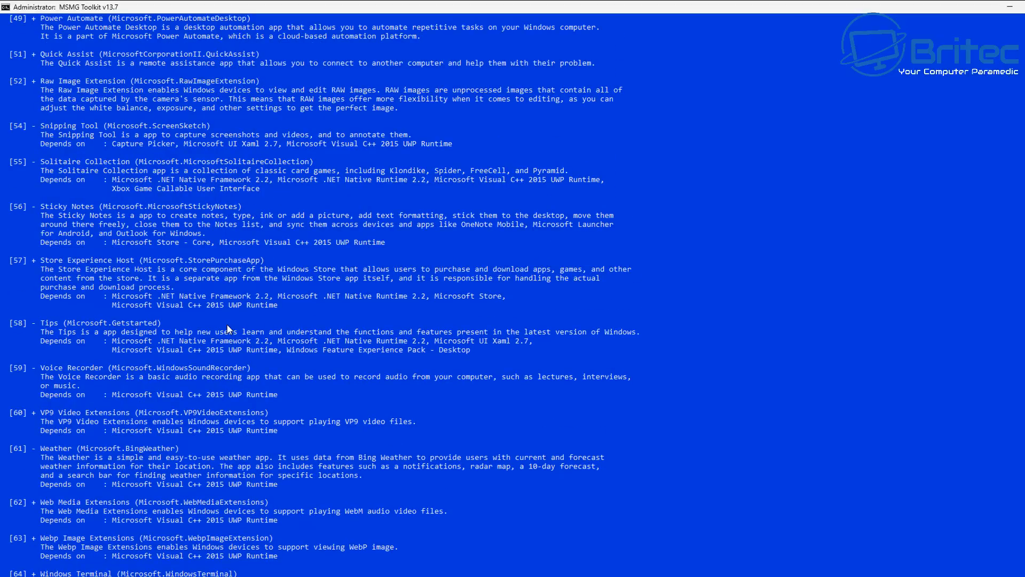
scroll(227, 327, "down", 20)
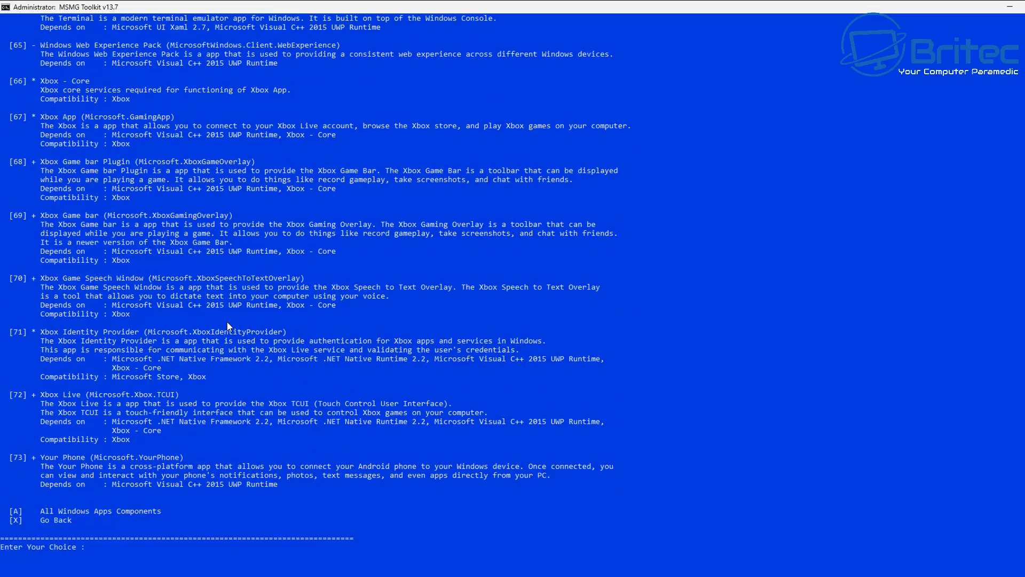
scroll(395, 241, "up", 1)
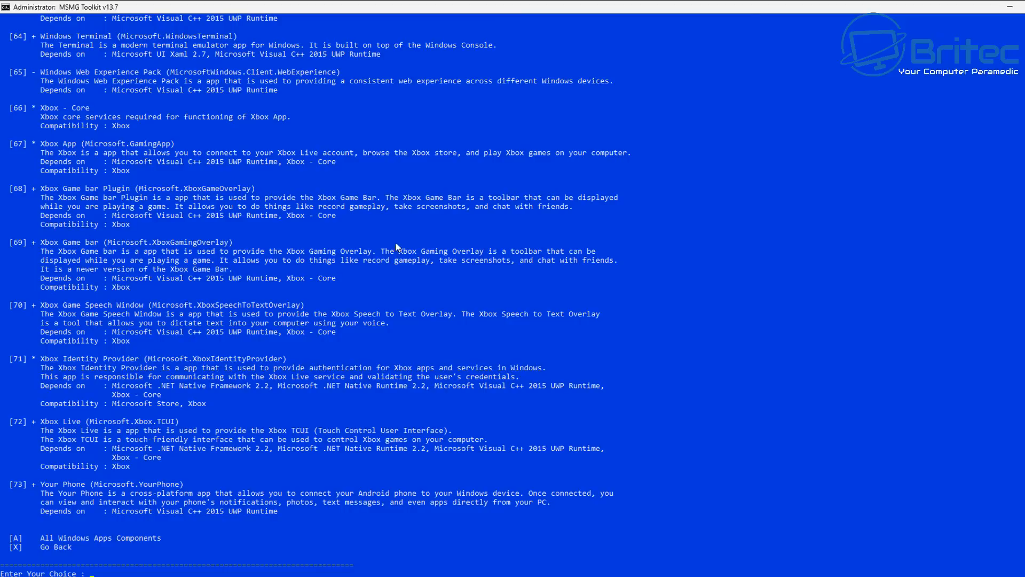
scroll(609, 288, "down", 2)
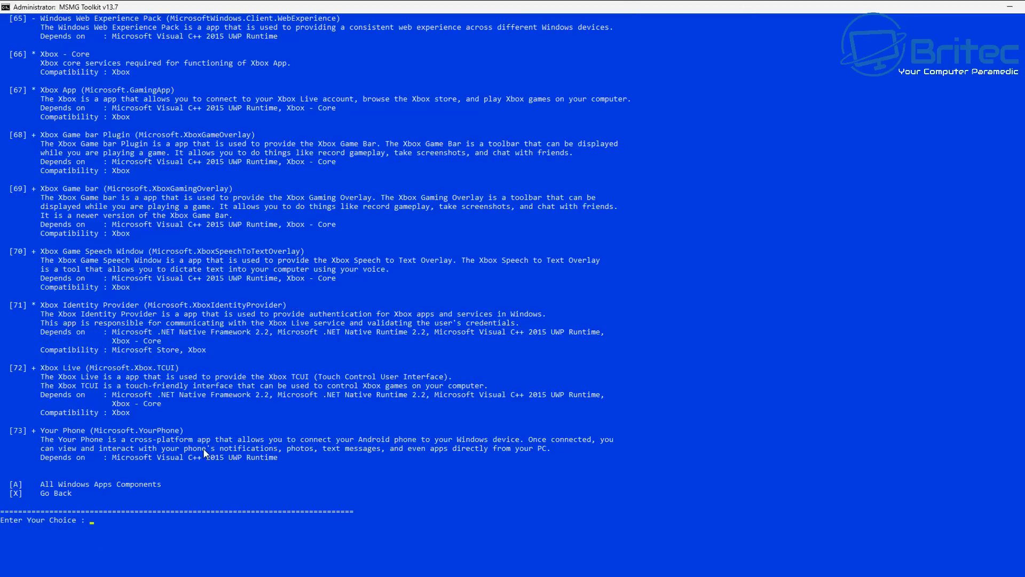
- Review the removal marks in the Windows Apps list, working back from Your Phone (entry 73) to Family (entry 8)
scroll(202, 448, "up", 2)
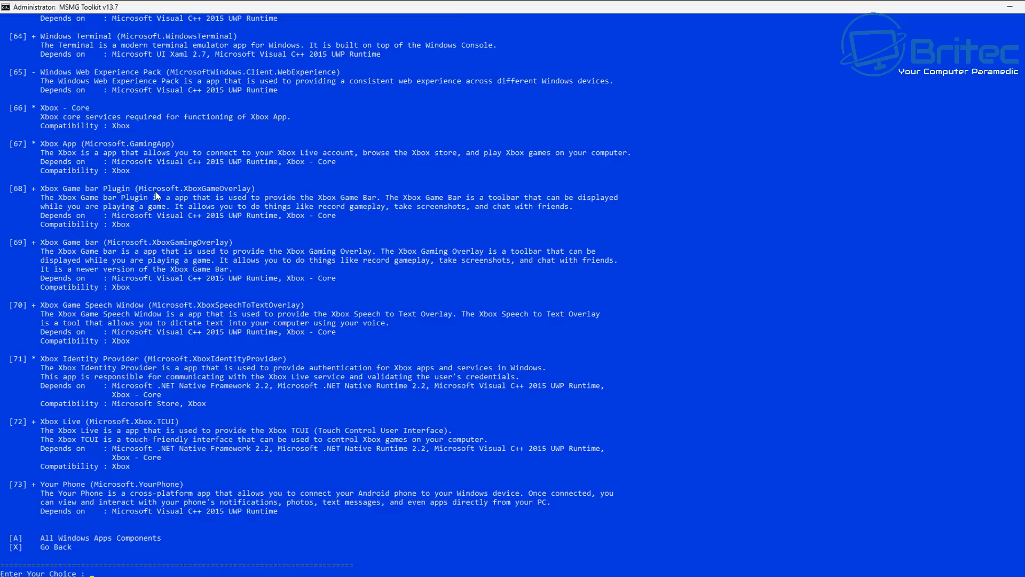
scroll(110, 236, "up", 4)
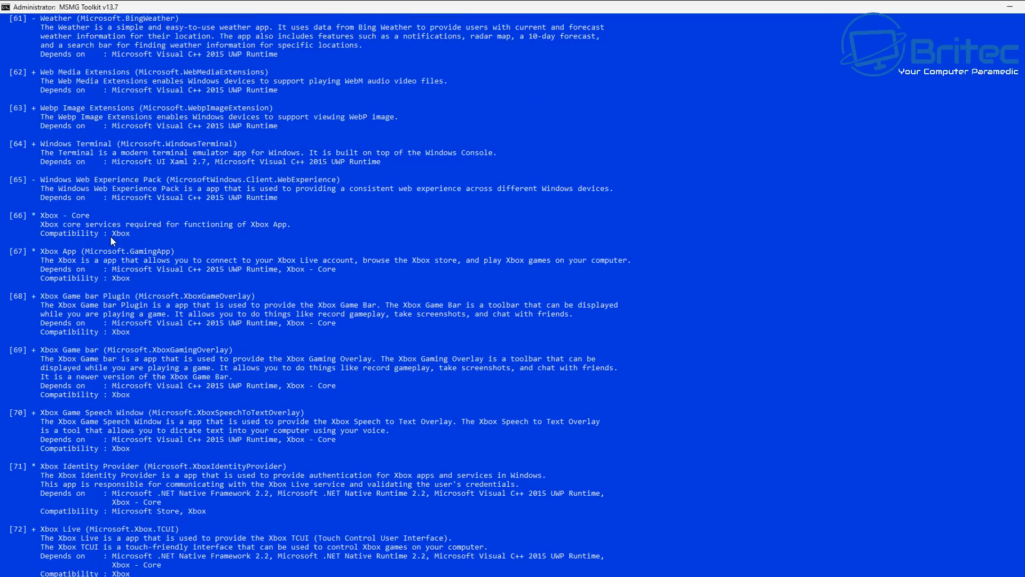
scroll(110, 235, "up", 3)
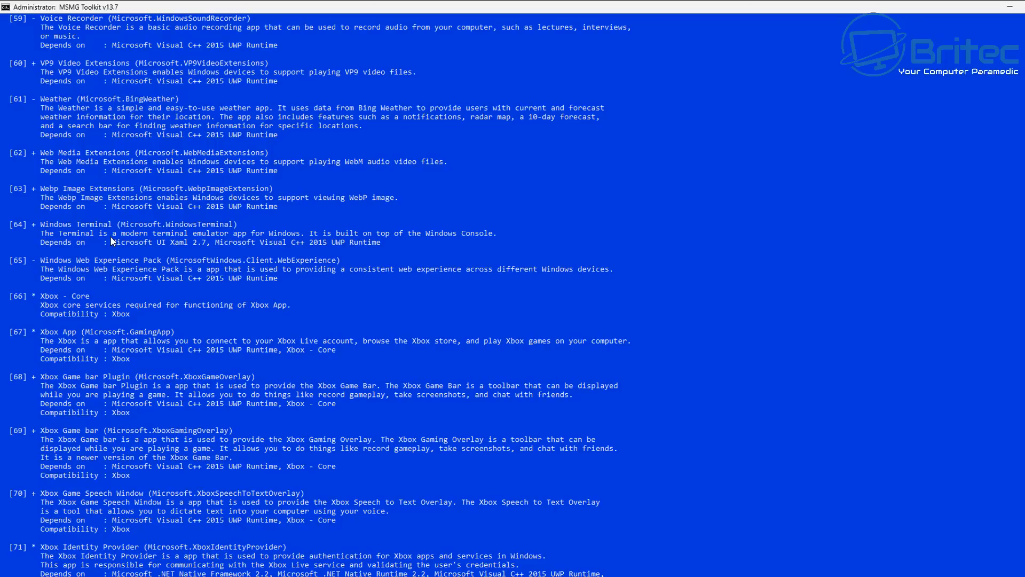
scroll(110, 236, "up", 1)
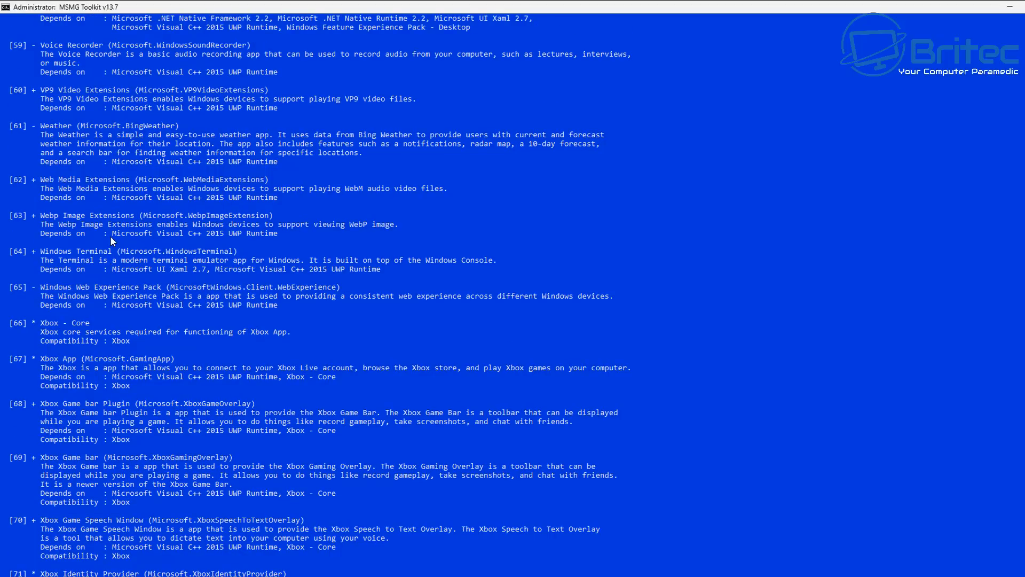
scroll(110, 235, "up", 3)
scroll(82, 155, "up", 1)
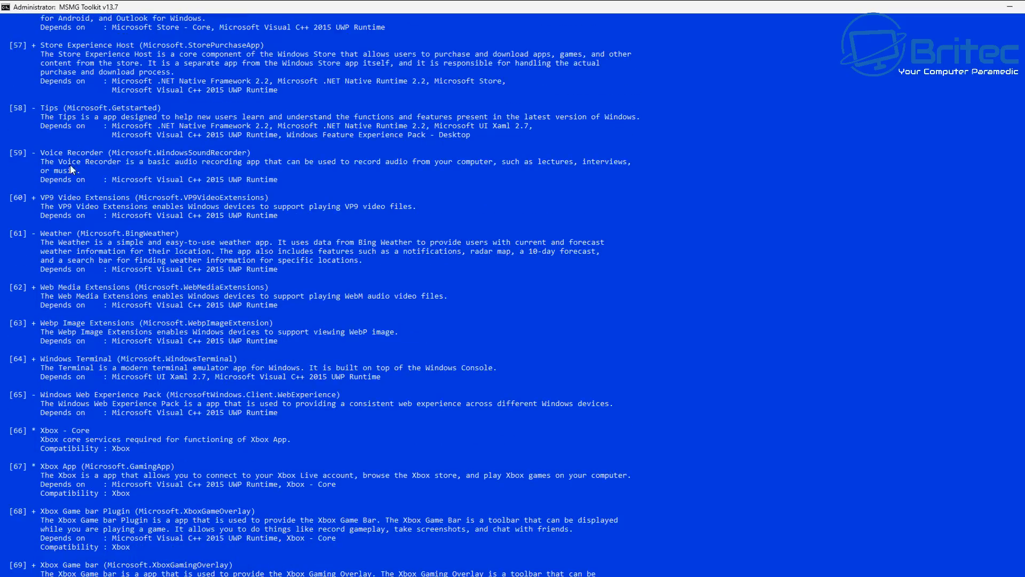
scroll(81, 111, "up", 2)
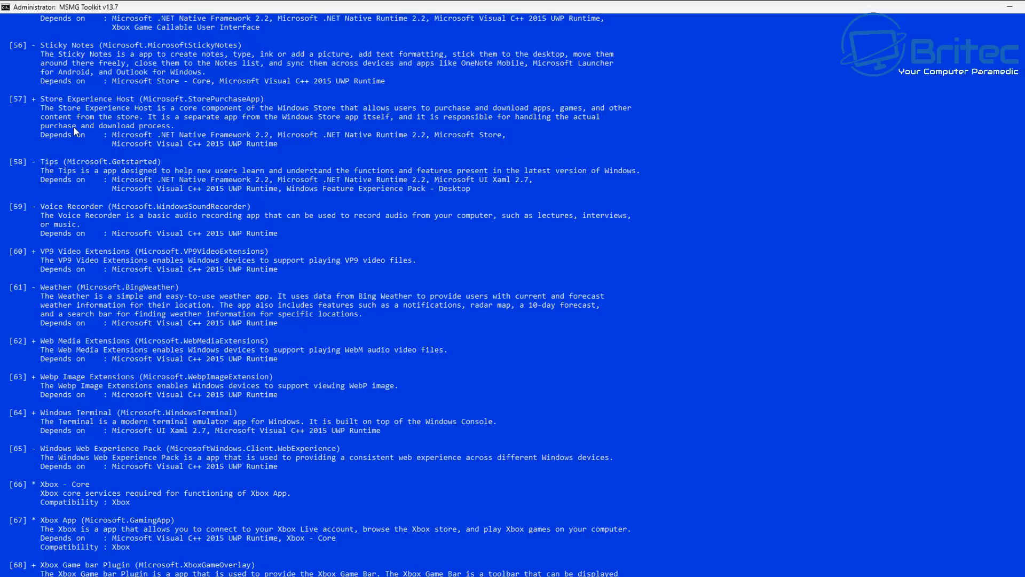
scroll(73, 126, "up", 5)
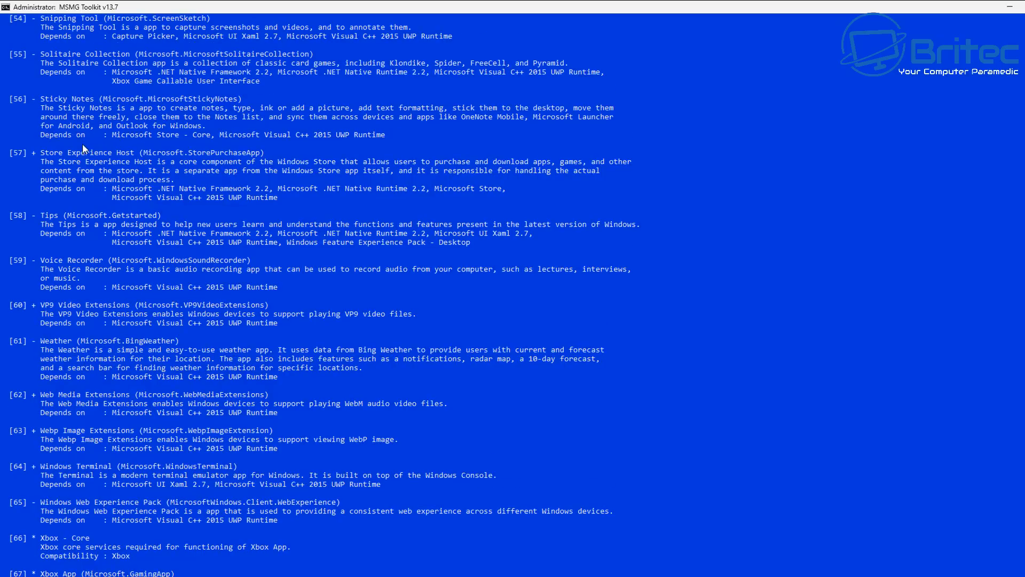
scroll(61, 110, "up", 3)
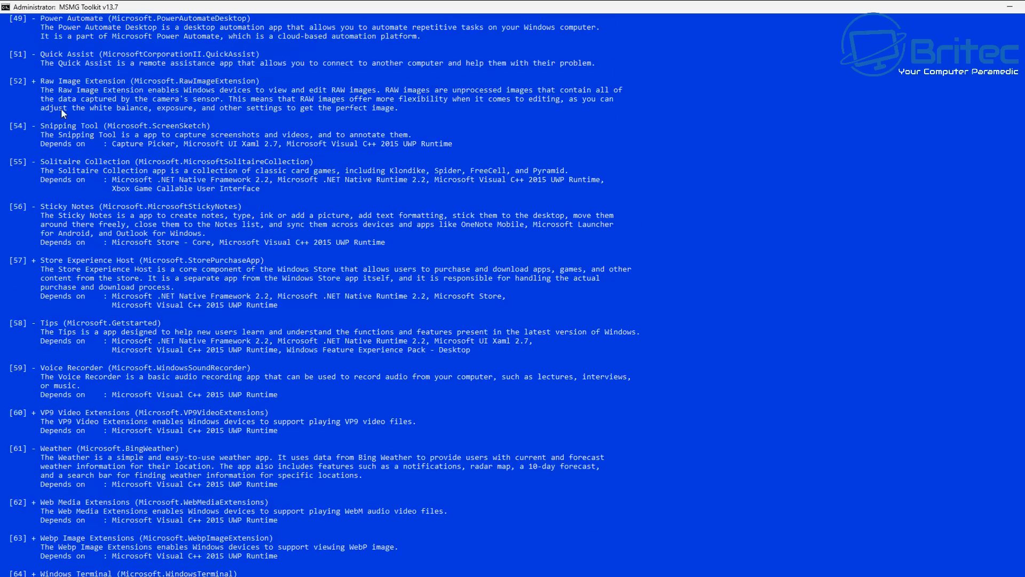
scroll(53, 118, "up", 1)
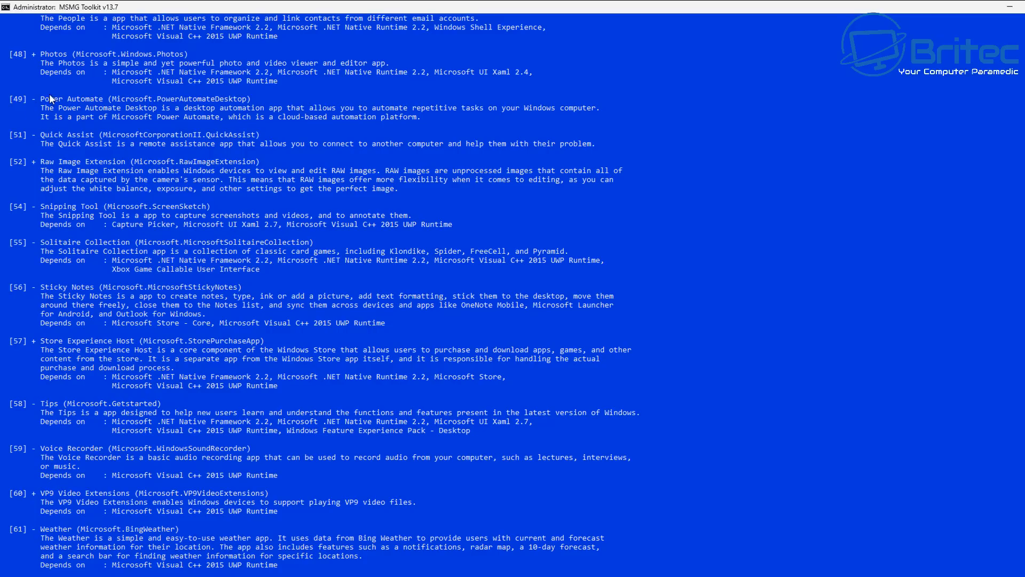
scroll(48, 93, "up", 1)
scroll(46, 92, "up", 3)
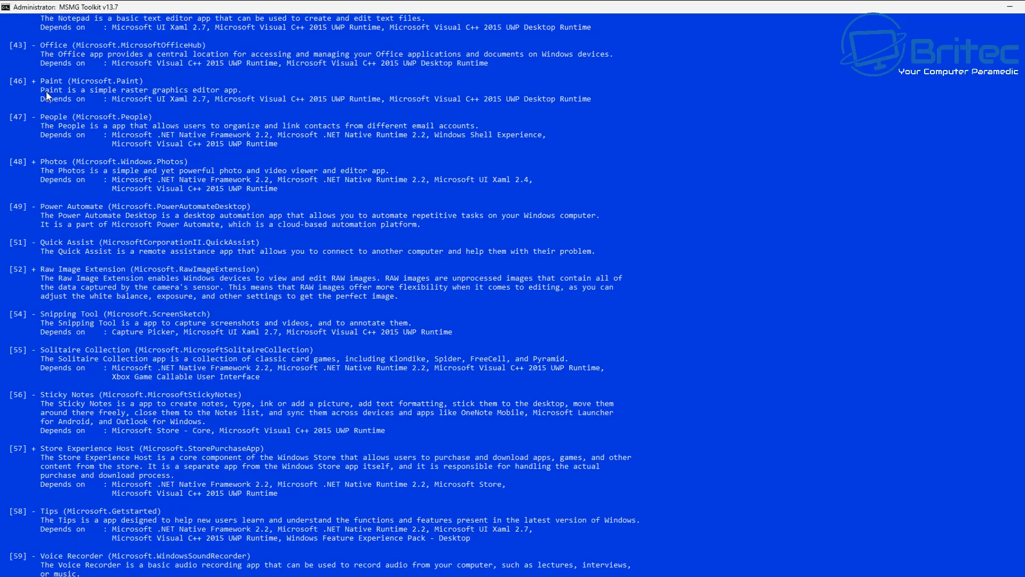
scroll(45, 97, "up", 2)
scroll(47, 100, "up", 3)
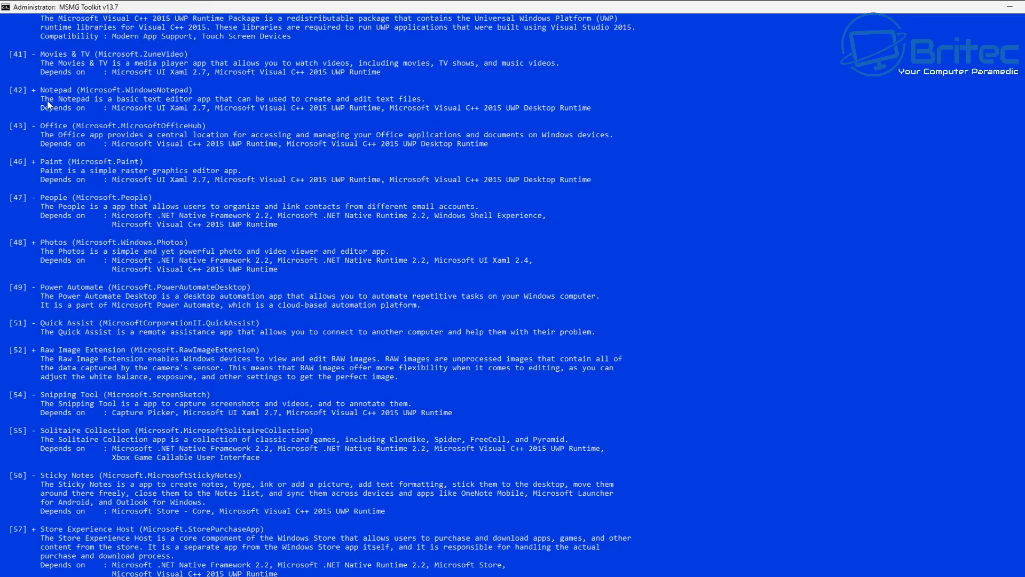
scroll(47, 101, "up", 5)
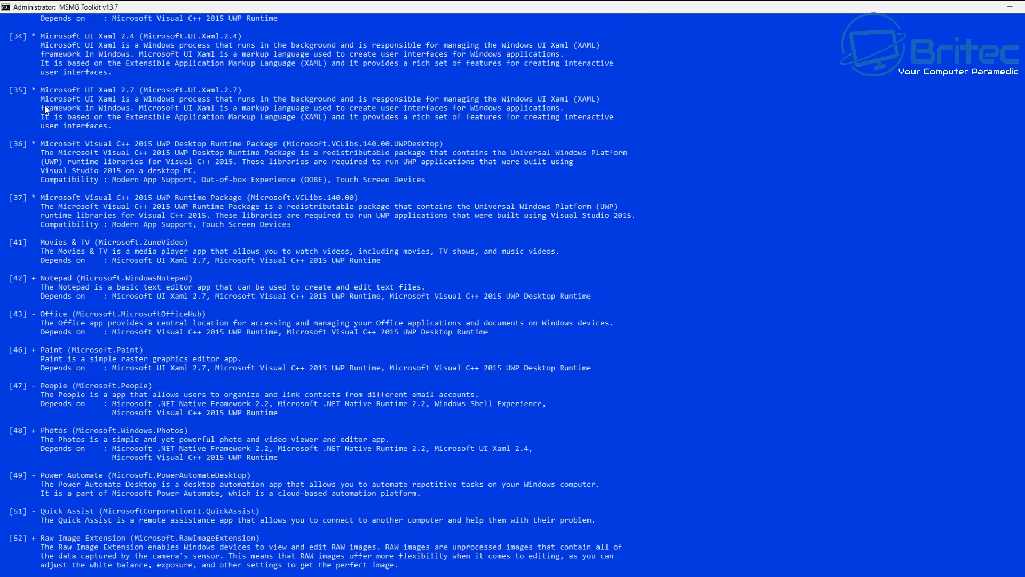
scroll(46, 110, "up", 3)
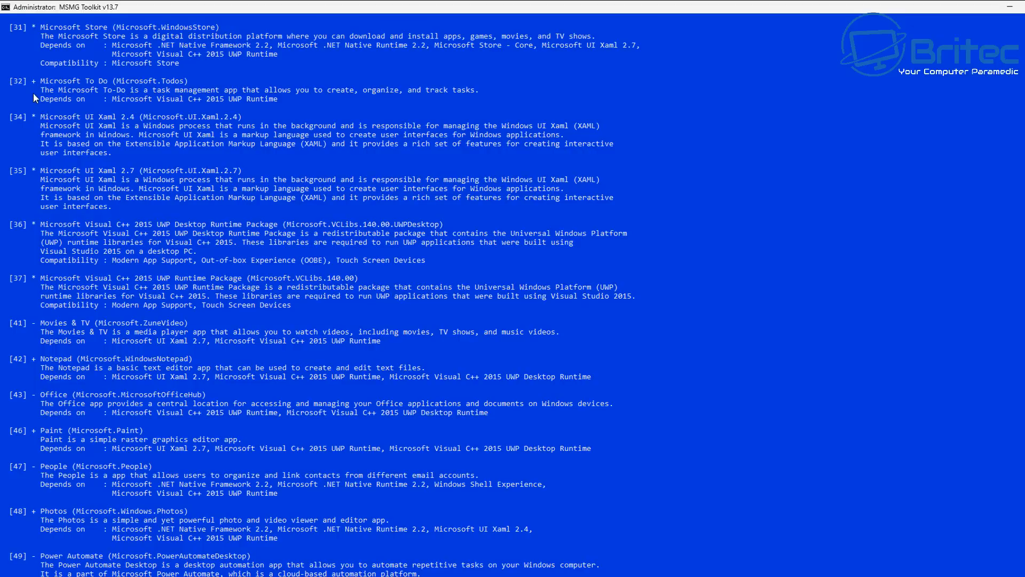
scroll(350, 199, "up", 5)
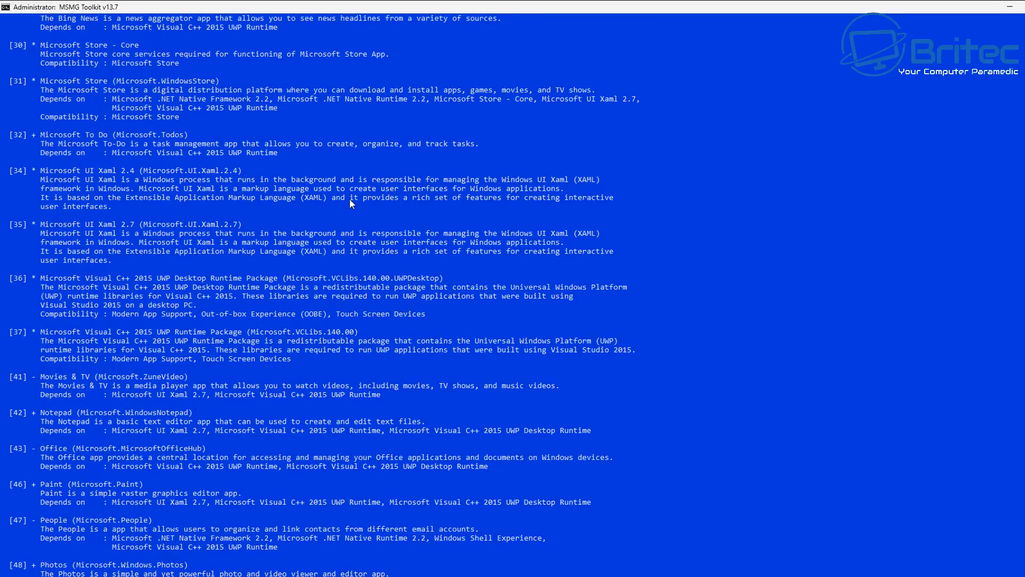
scroll(346, 204, "up", 6)
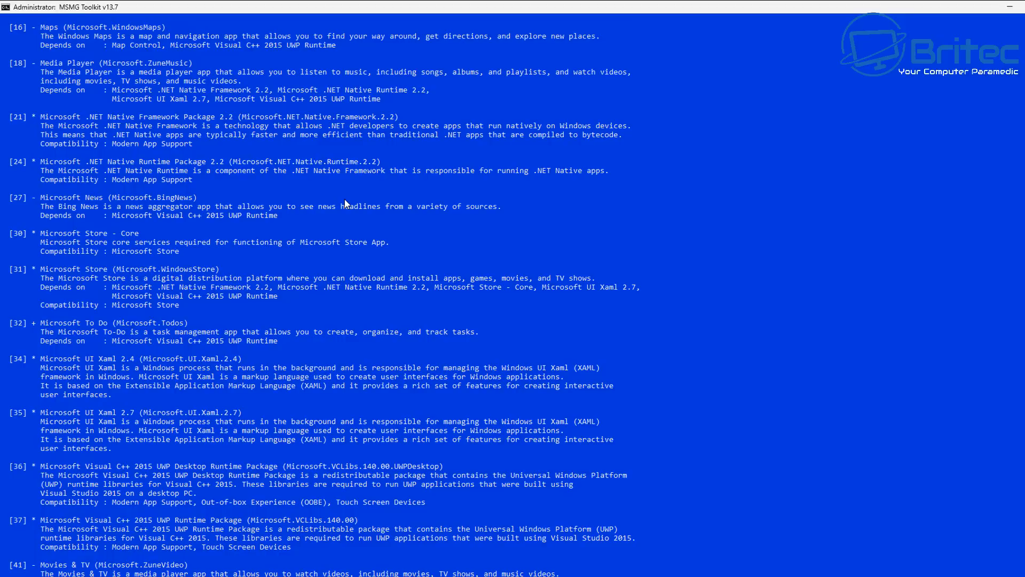
scroll(345, 204, "up", 2)
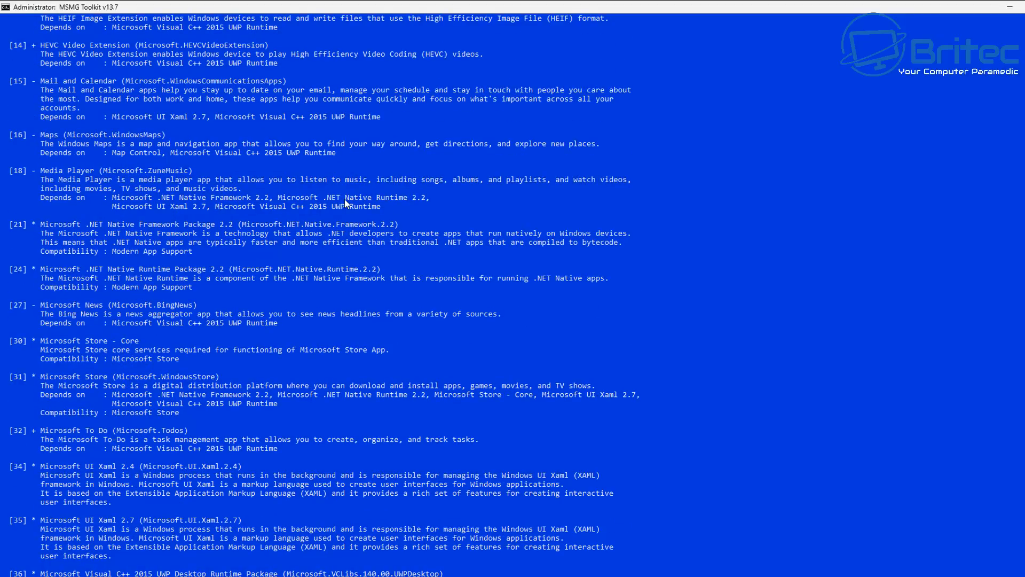
scroll(345, 203, "up", 5)
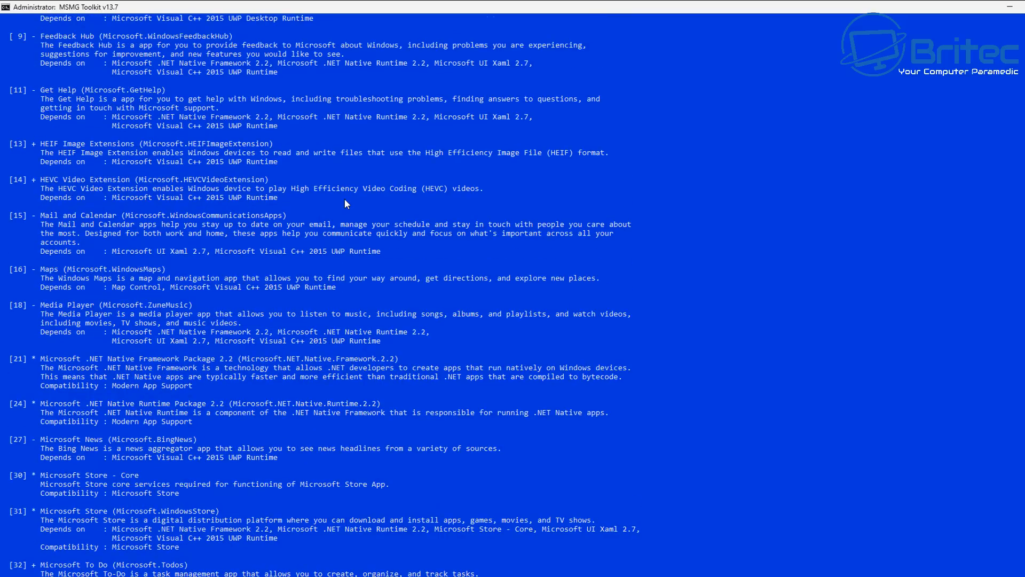
scroll(344, 203, "up", 5)
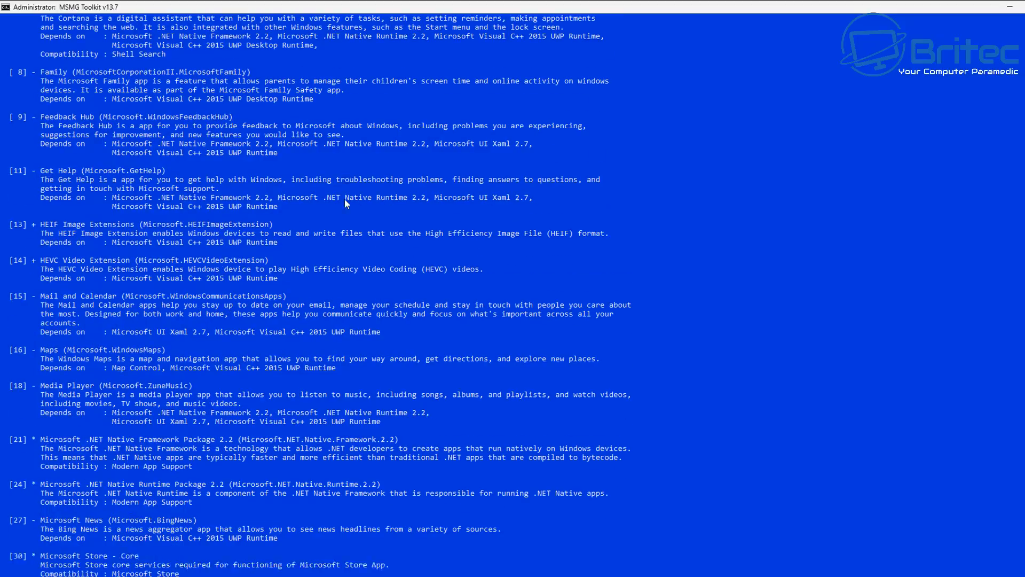
- Review the removal marks across the whole Windows Apps list, from Alarms (entry 2) down to Your Phone (entry 73)
scroll(344, 203, "up", 2)
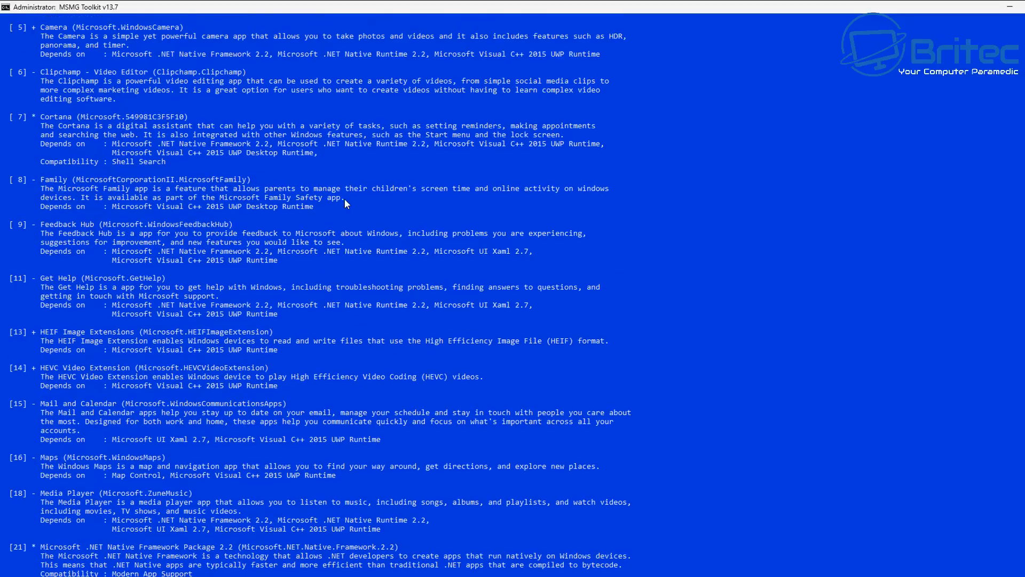
scroll(344, 203, "up", 2)
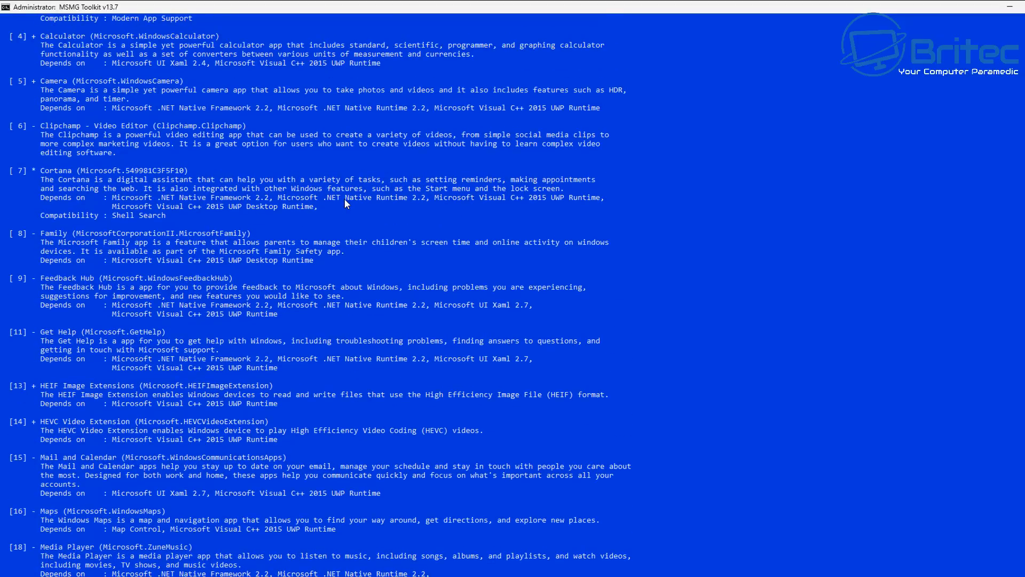
scroll(344, 203, "up", 5)
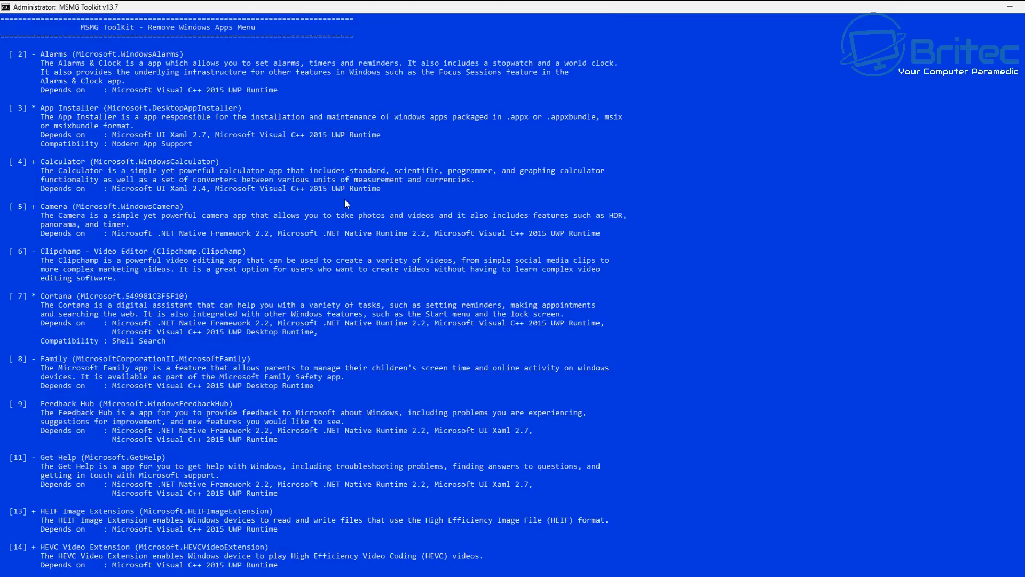
scroll(344, 203, "down", 5)
scroll(346, 203, "down", 12)
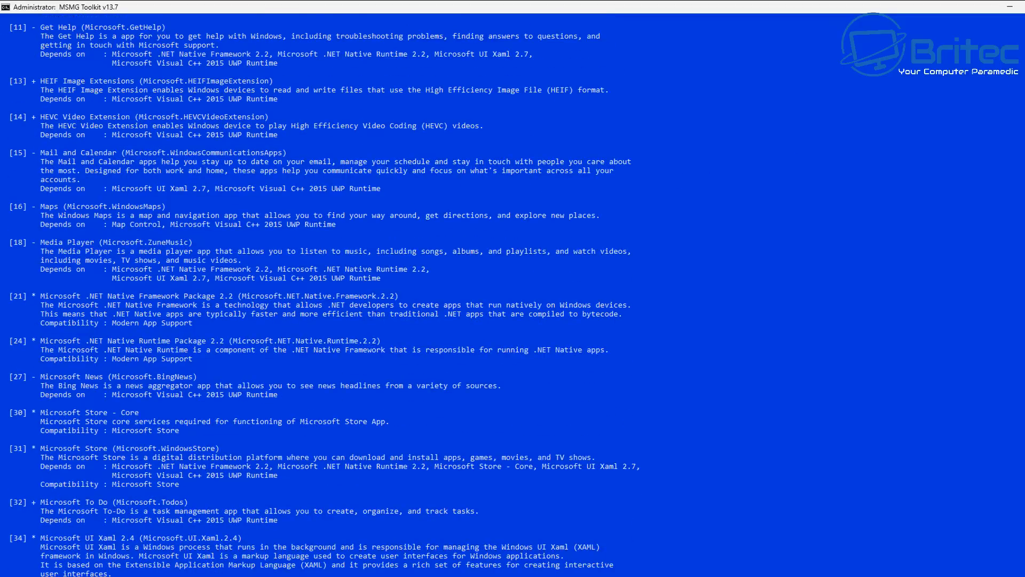
scroll(768, 286, "down", 20)
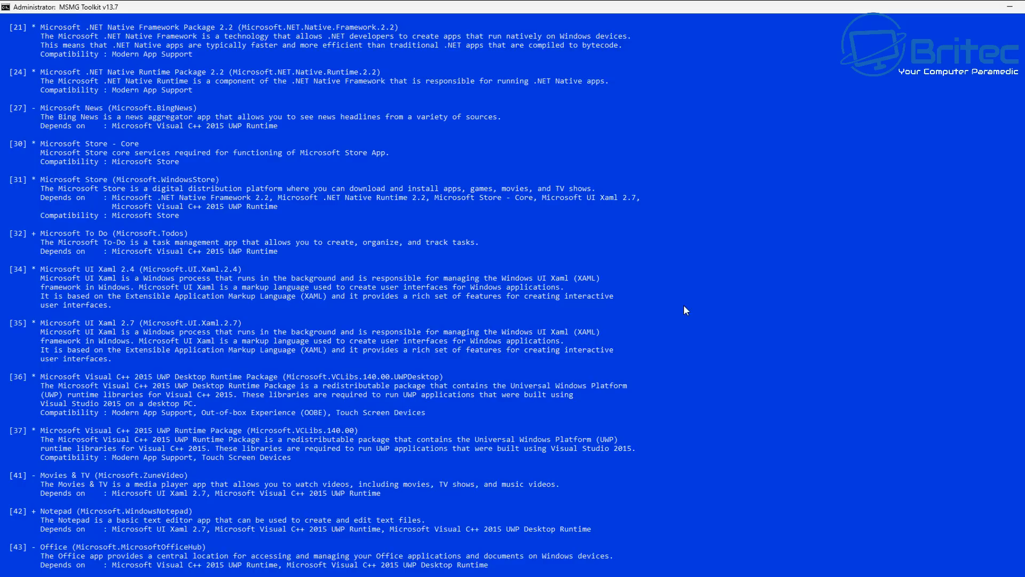
scroll(651, 323, "down", 20)
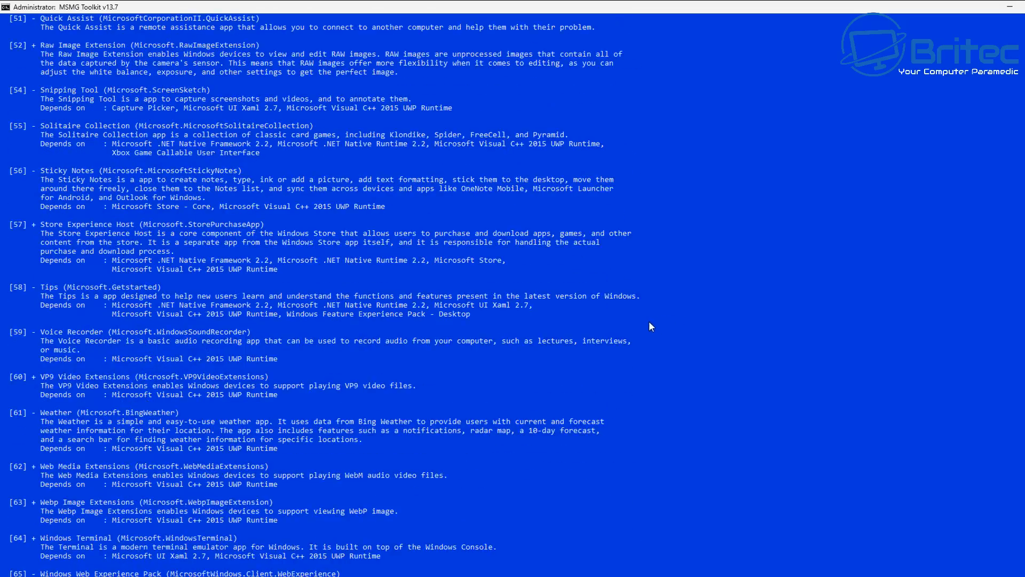
scroll(643, 323, "down", 5)
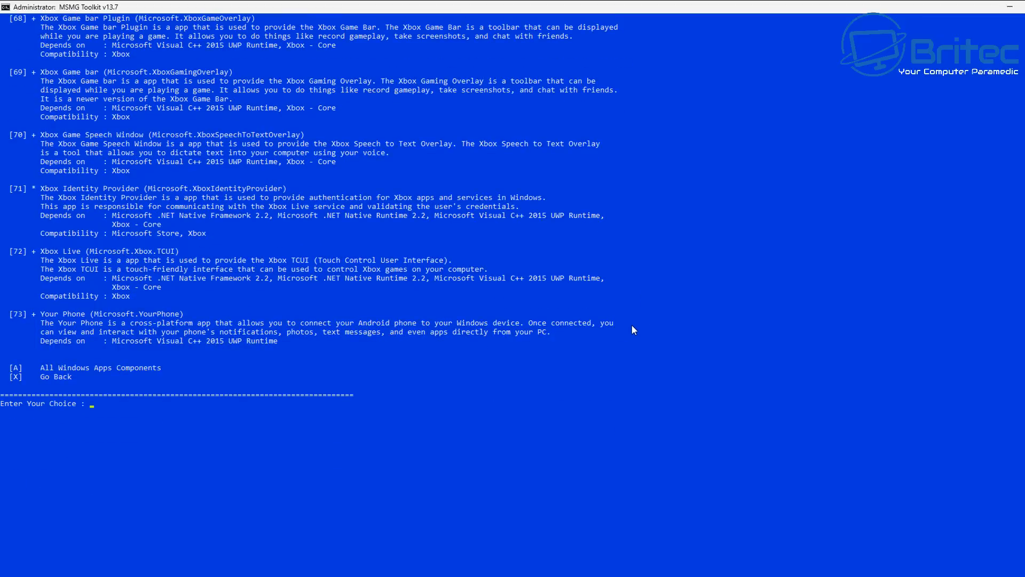
- Mark Microsoft To Do (entry 32) and Your Phone (entry 73) for removal in the Windows Apps list
type("32")
key("Return")
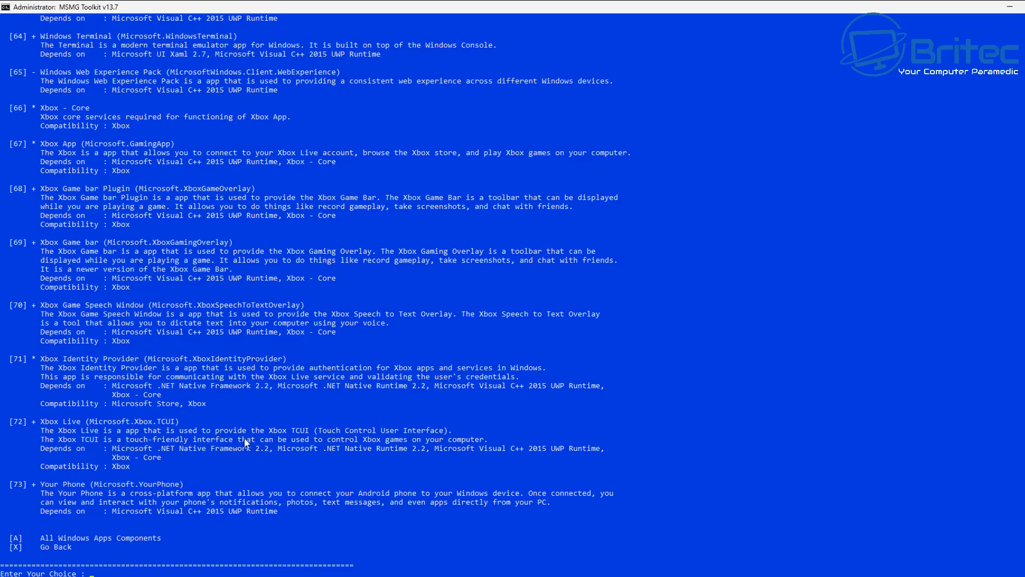
scroll(246, 438, "down", 2)
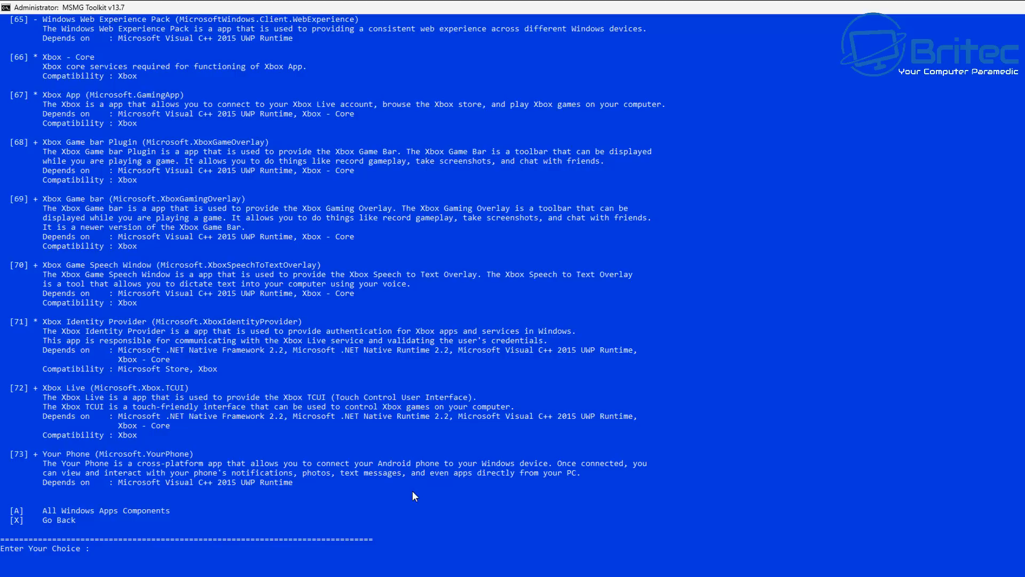
type("73")
key("Return")
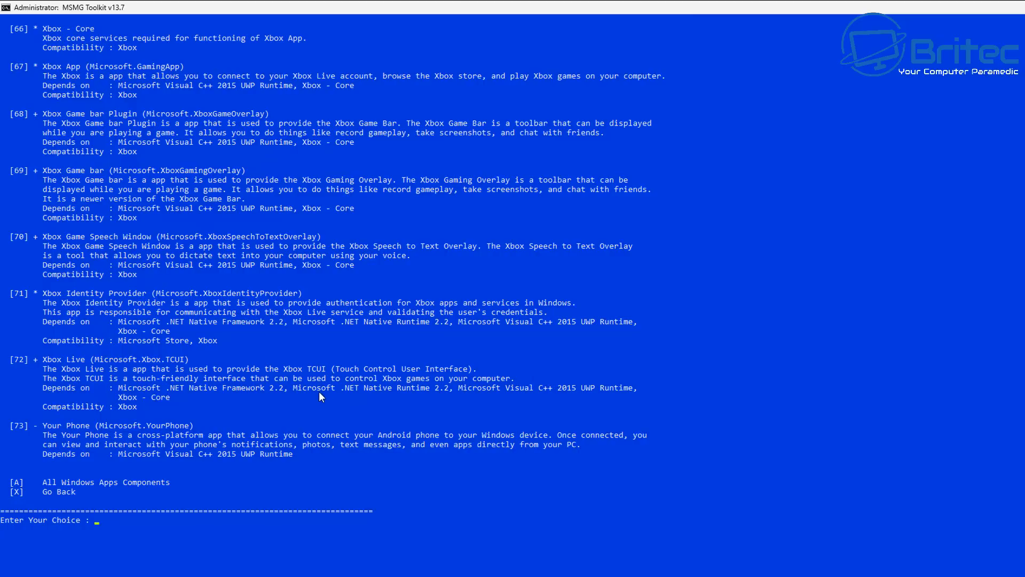
- Leave the component selection, start removing the selected Windows components, and return to the toolkit's main menu
key("Return")
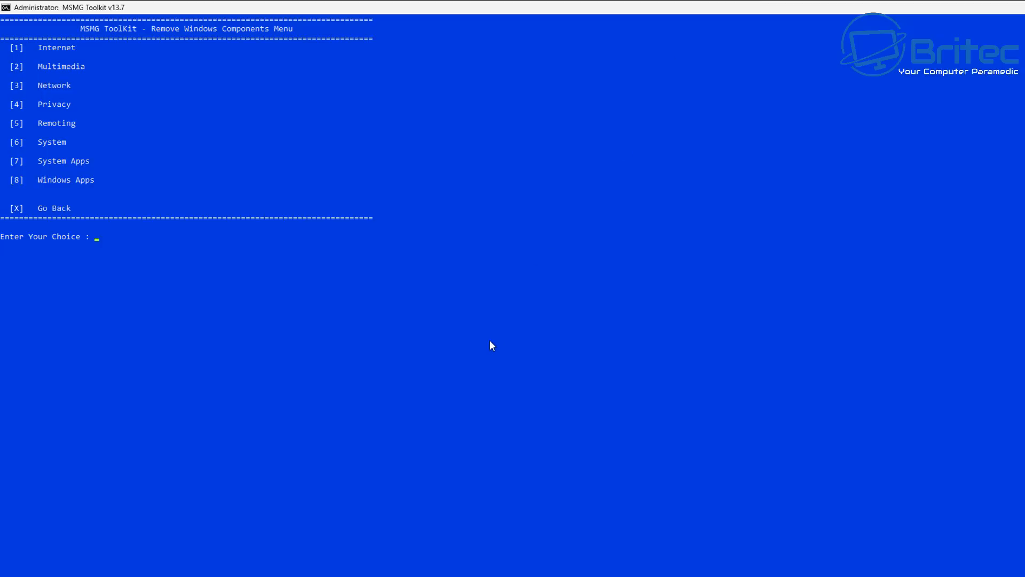
type("x")
key("Return")
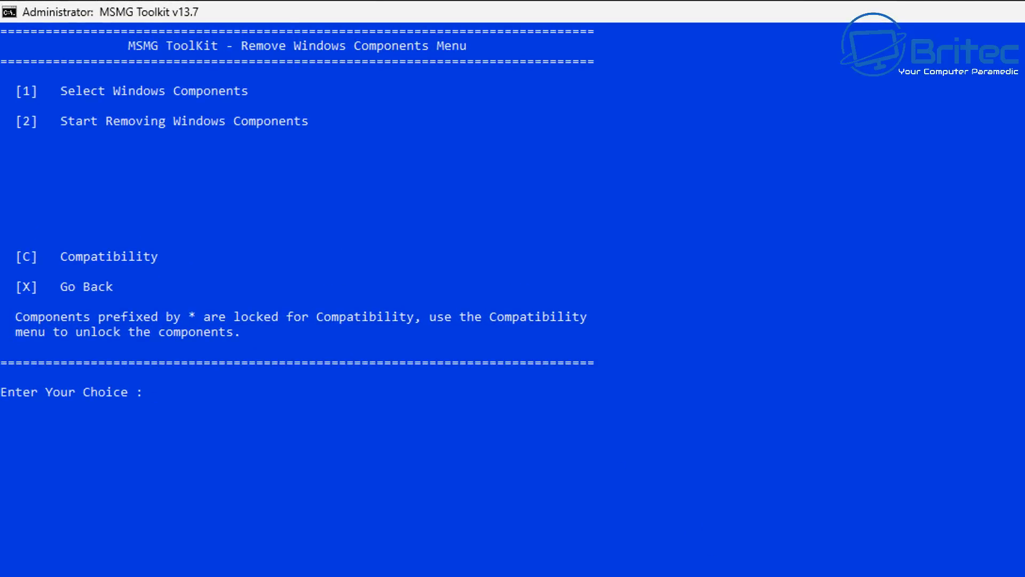
type("2")
key("Return")
left_click(513, 396)
key("Escape")
type("x")
key("Return")
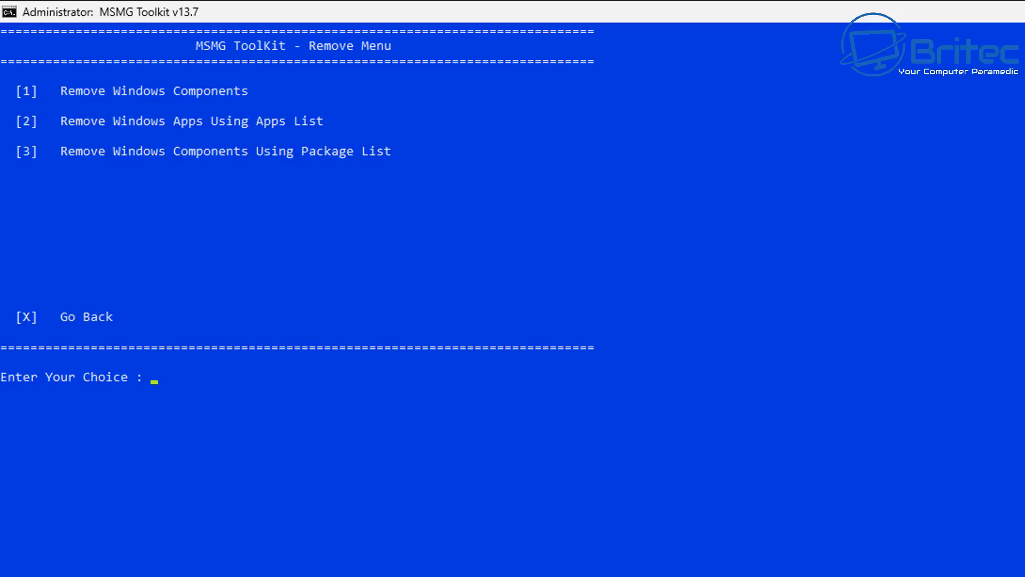
type("x")
key("Return")
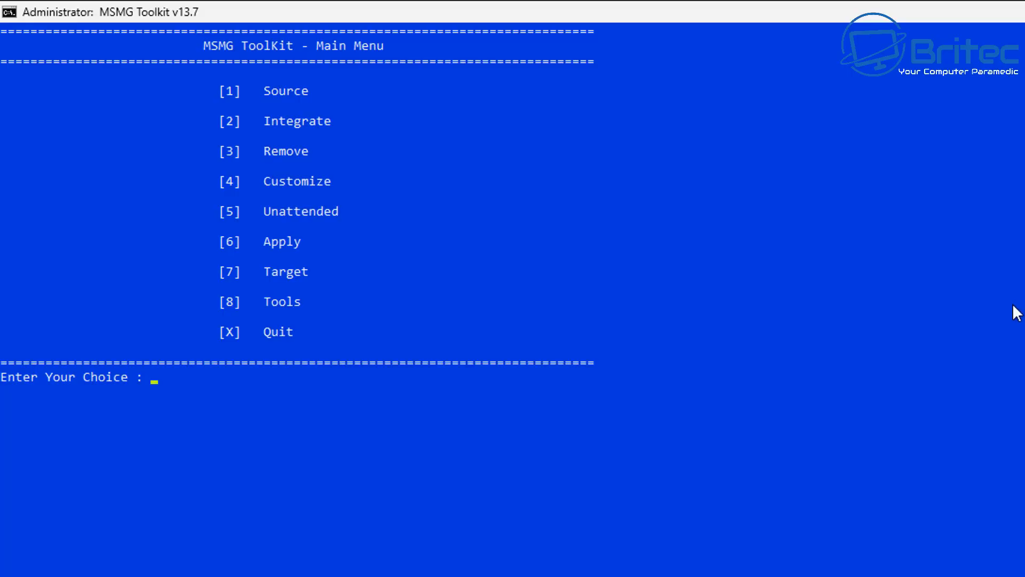
- Try to clean up the source images using DISM Cleanup-Image
key("6")
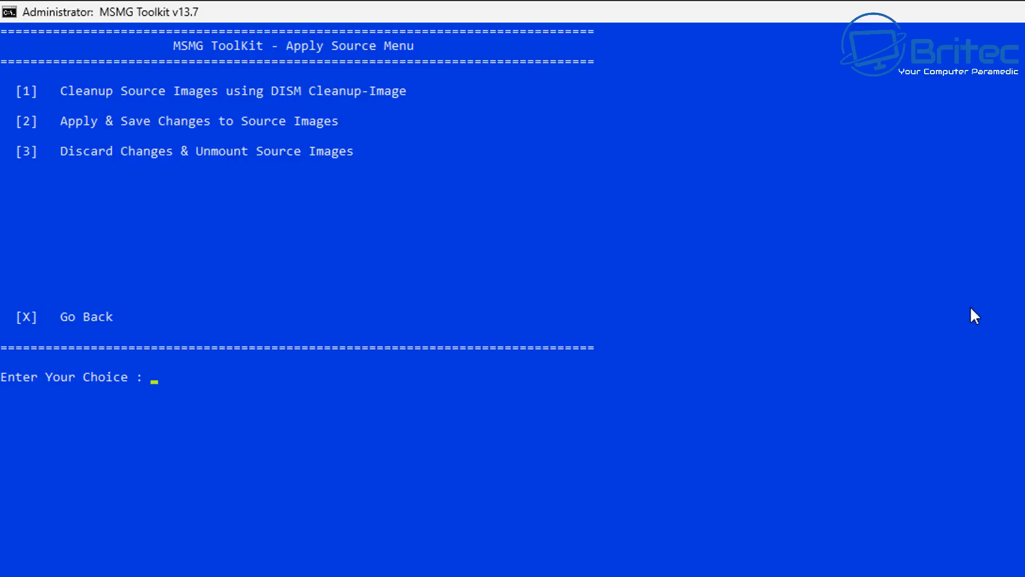
type("1")
key("Return")
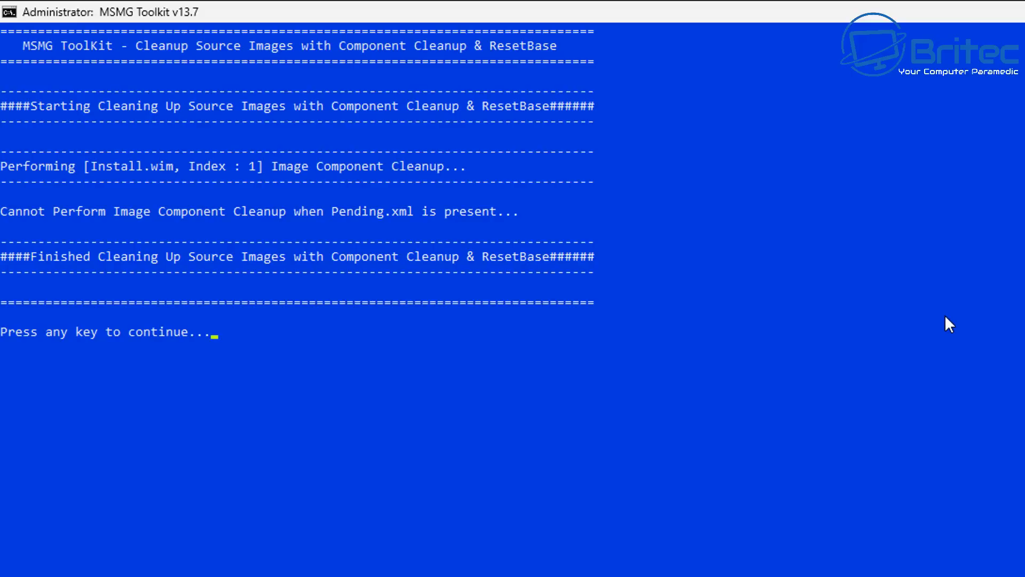
key("Return")
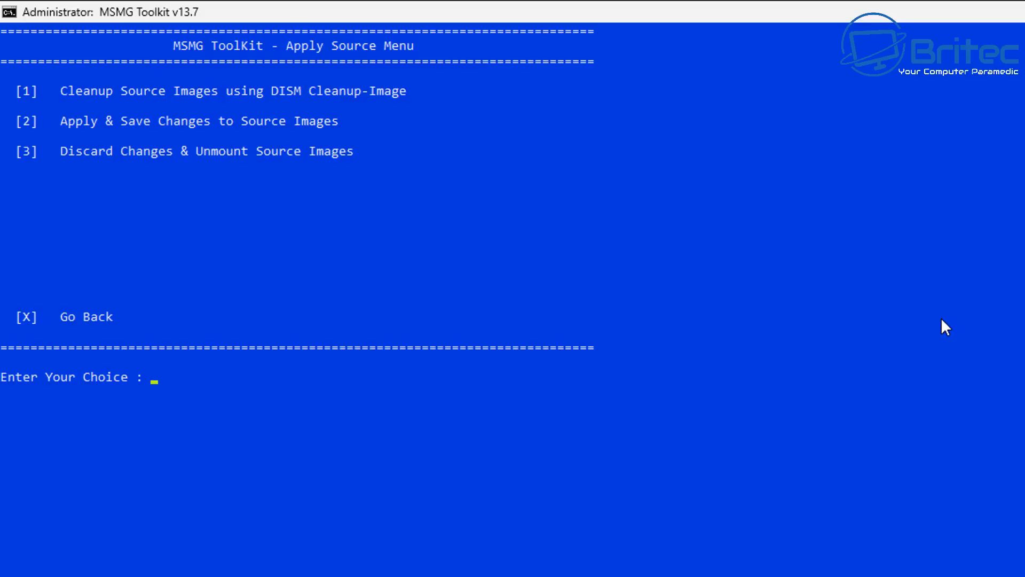
- Apply and save the changes to the source images, answering Yes to cleaning up the image folder
type("2")
key("Return")
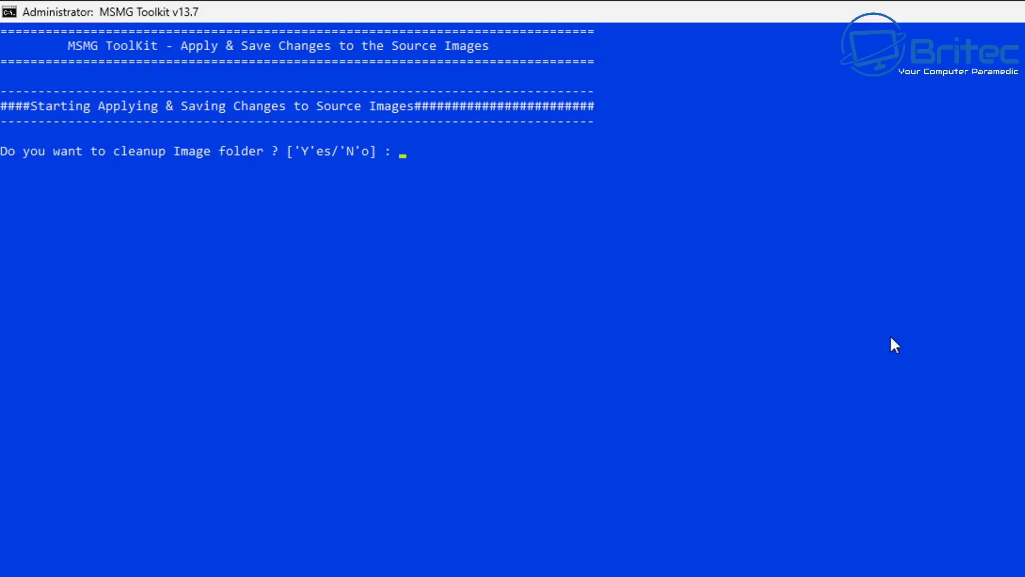
type("Y")
key("Return")
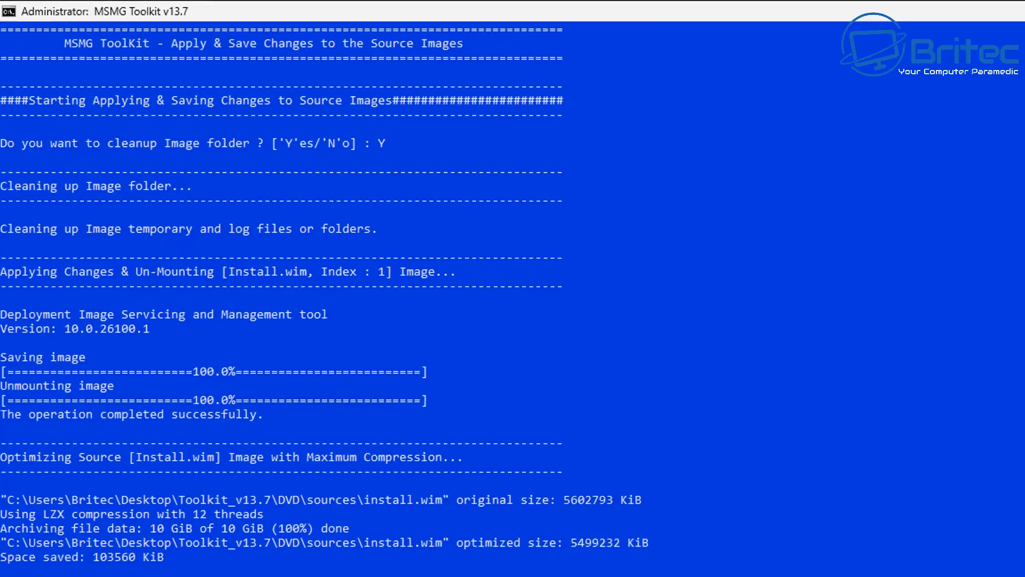
key("Return")
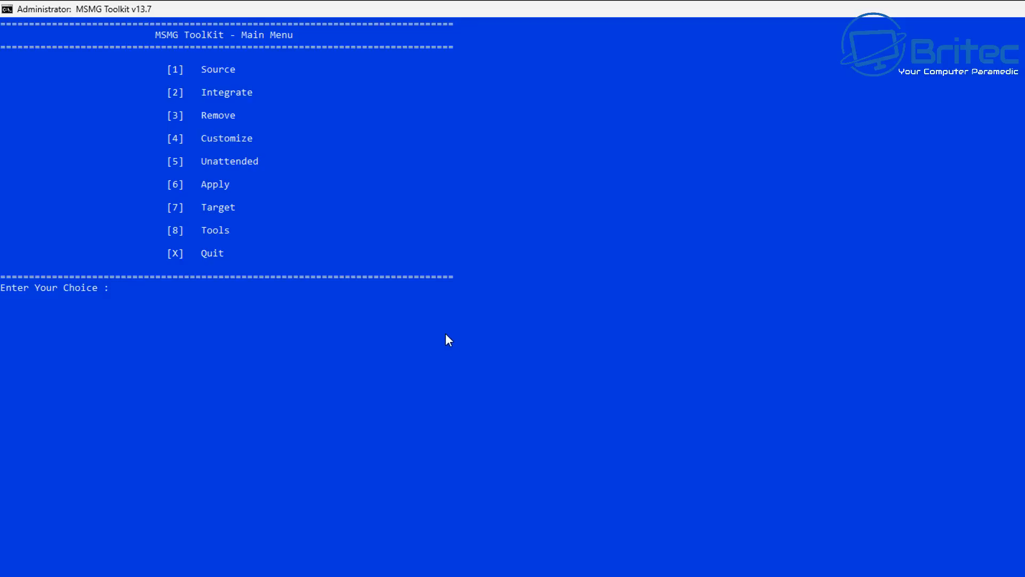
- Quit the toolkit from its main menu and close its window after the post-cleanup operation
type("x")
key("Return")
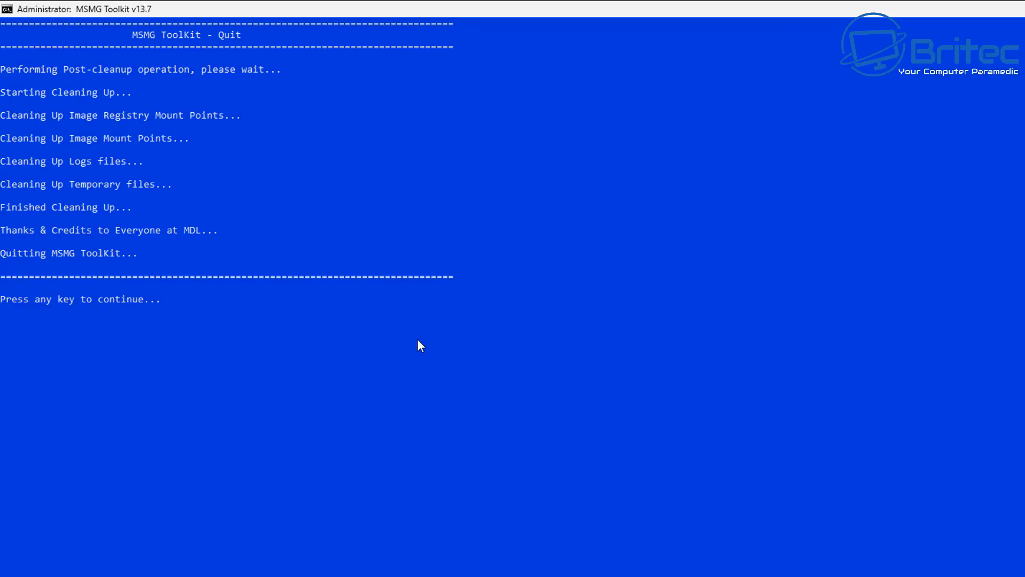
key("Return")
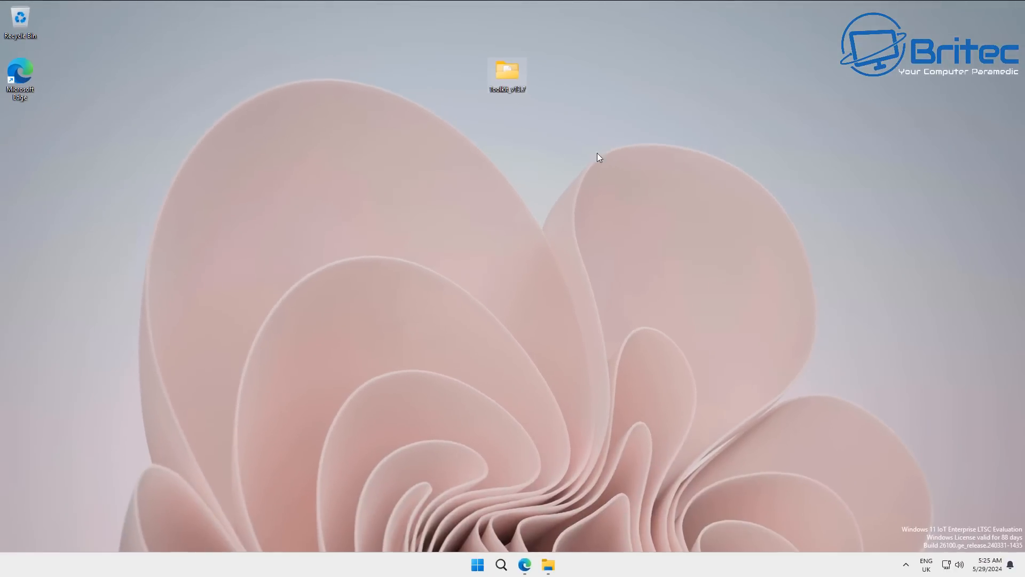
- Open the Toolkit_v13.7 folder on the desktop and examine the contents of its ISO and DVD folders
double_click(505, 74)
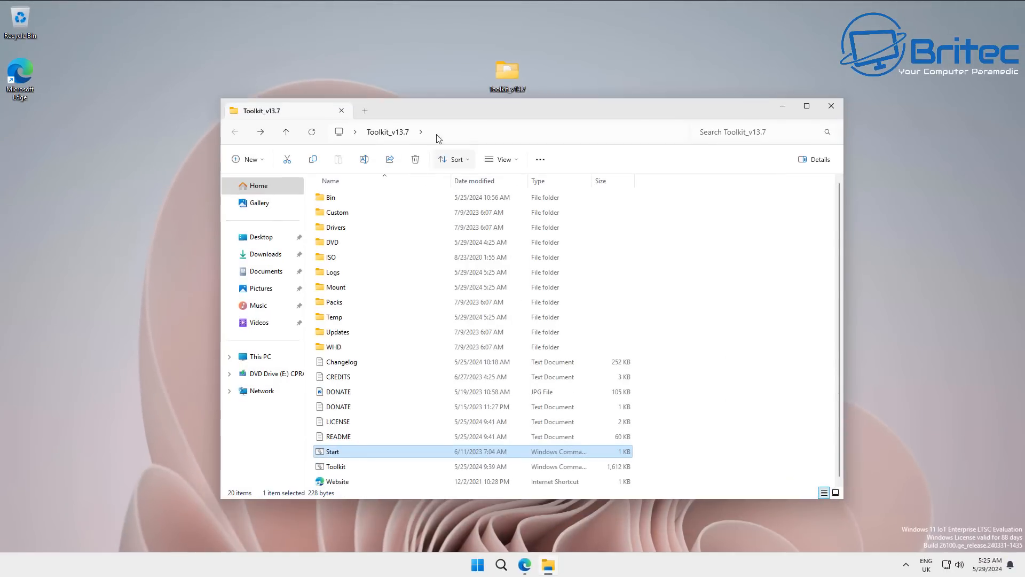
left_click_drag(447, 110, 432, 44)
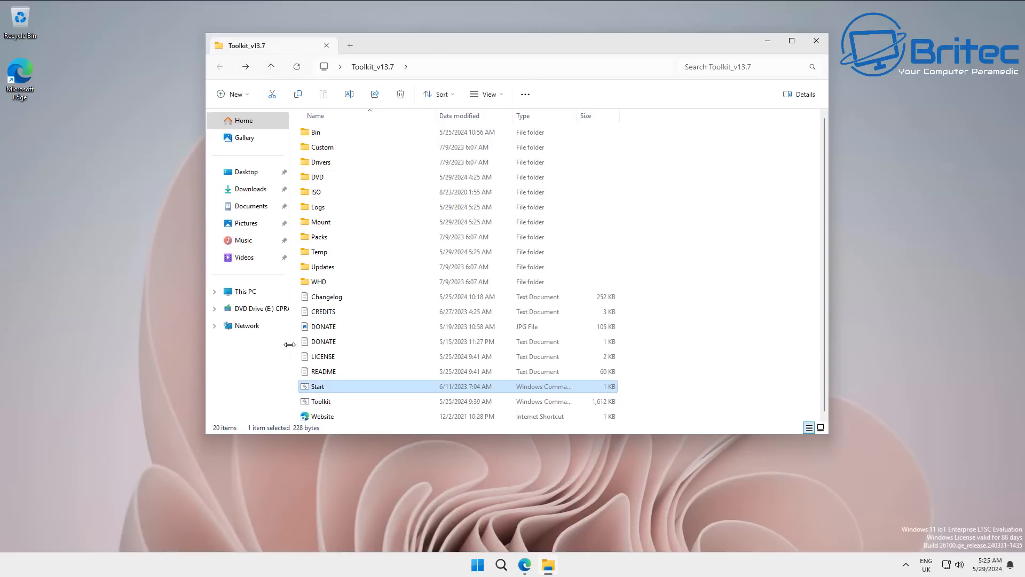
double_click(353, 191)
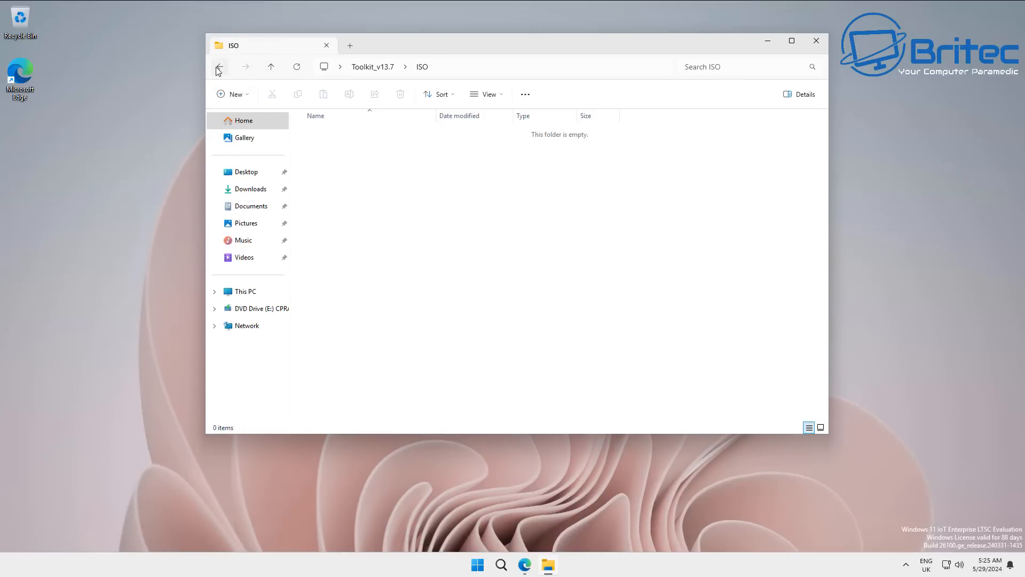
left_click(218, 69)
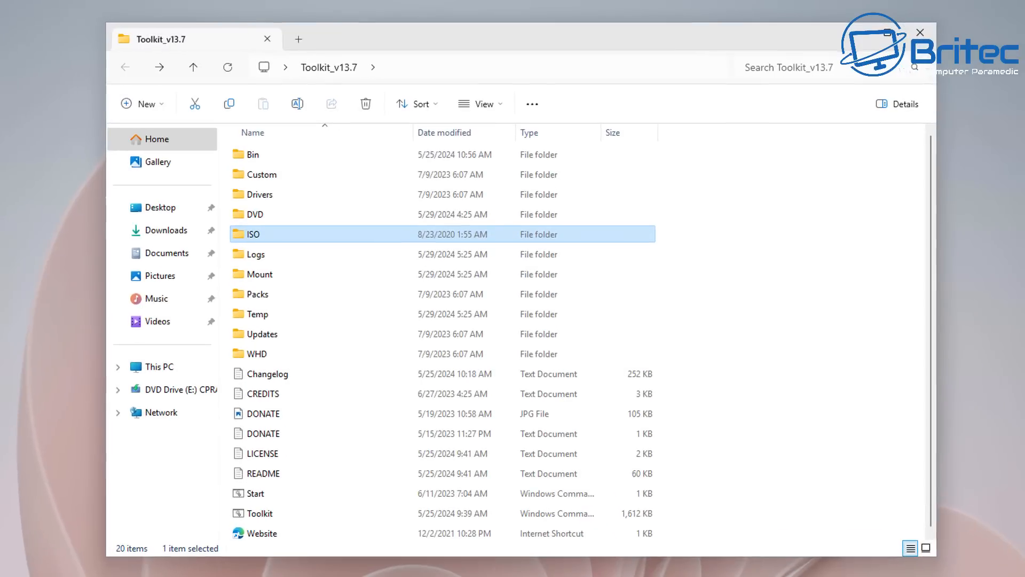
double_click(278, 237)
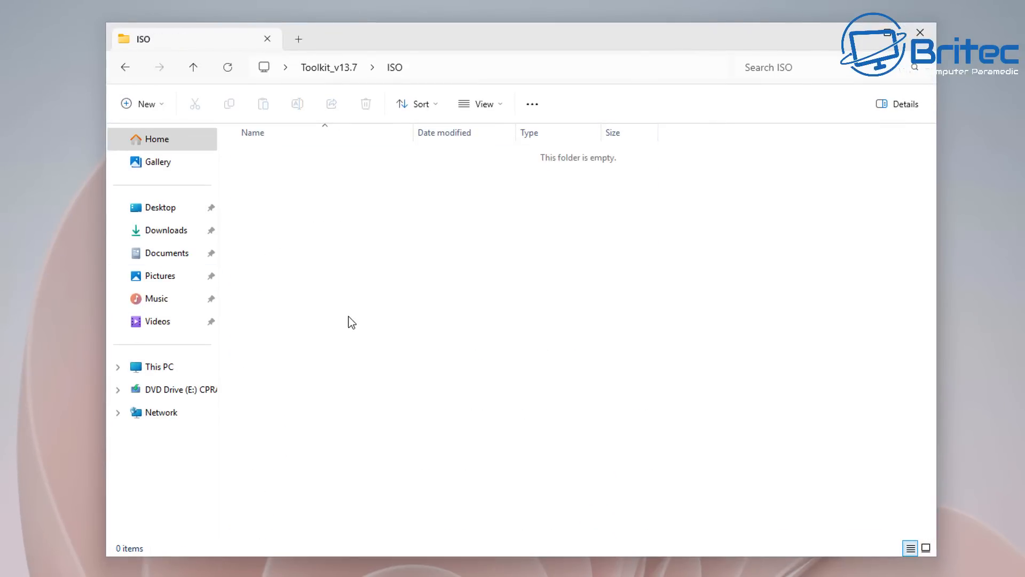
left_click(126, 67)
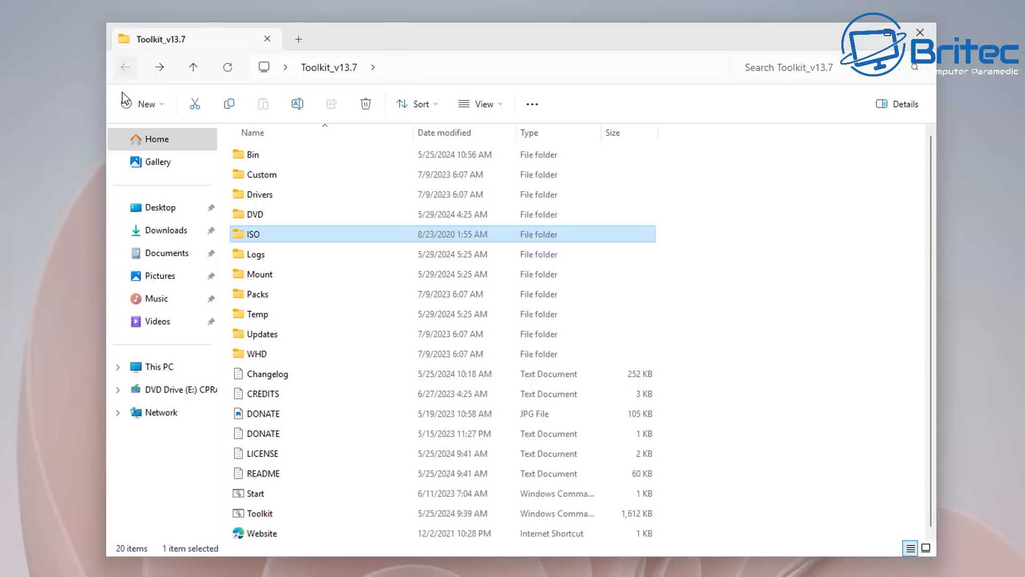
double_click(287, 214)
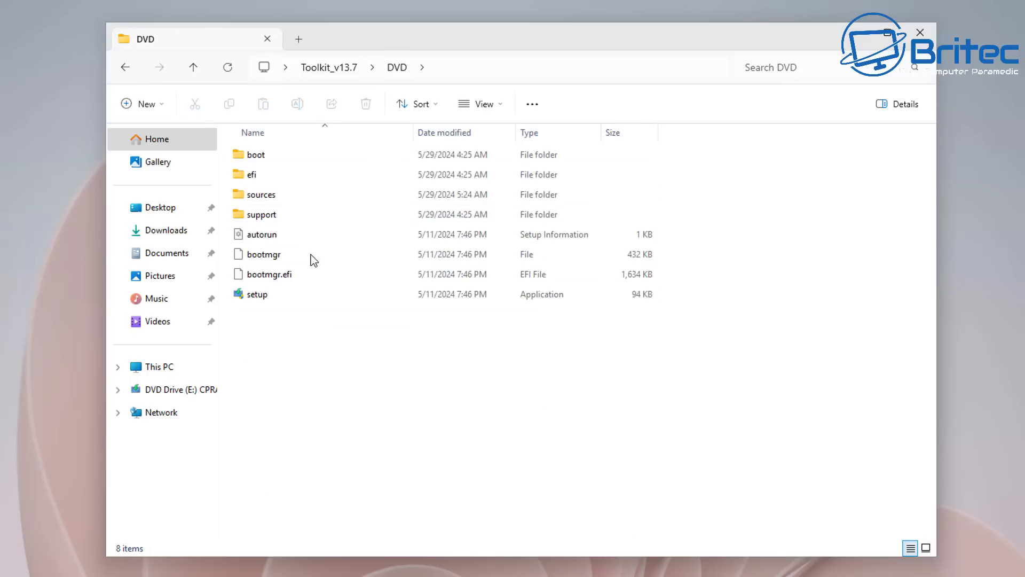
left_click(116, 65)
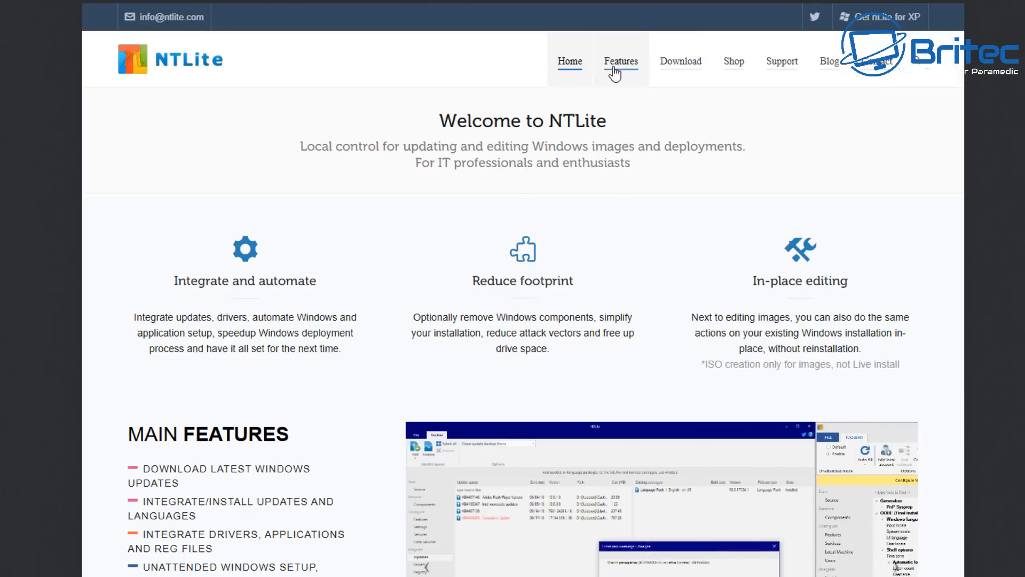
- Download the stable 64-bit version of NTLite from its website and run the installer, allowing it to make changes
left_click(702, 68)
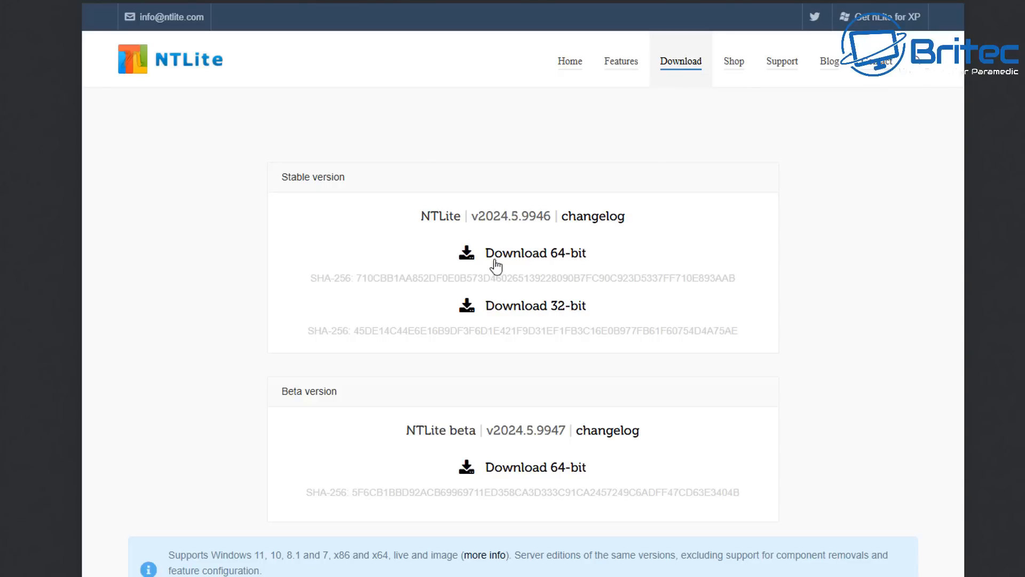
left_click(561, 253)
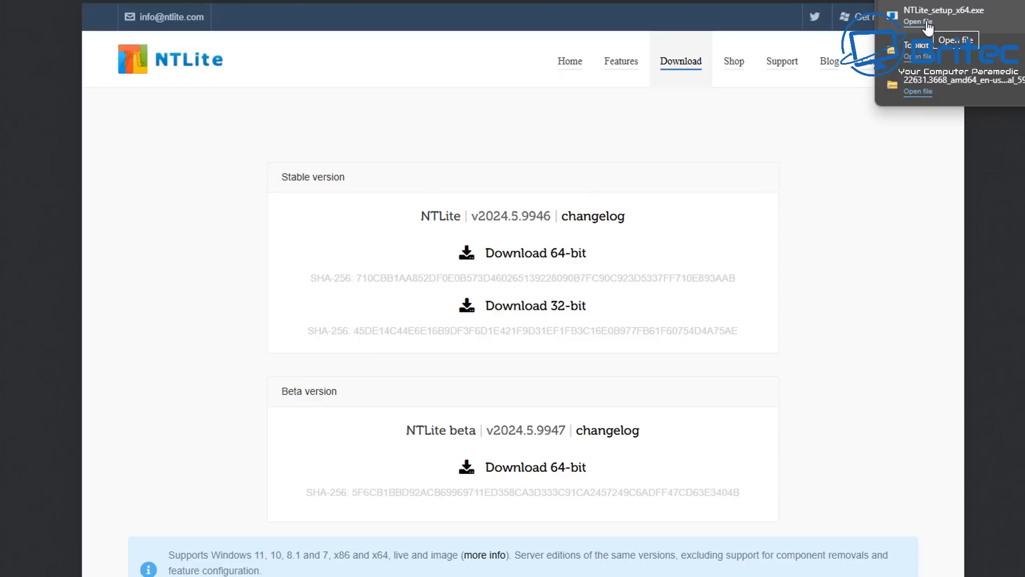
left_click(929, 22)
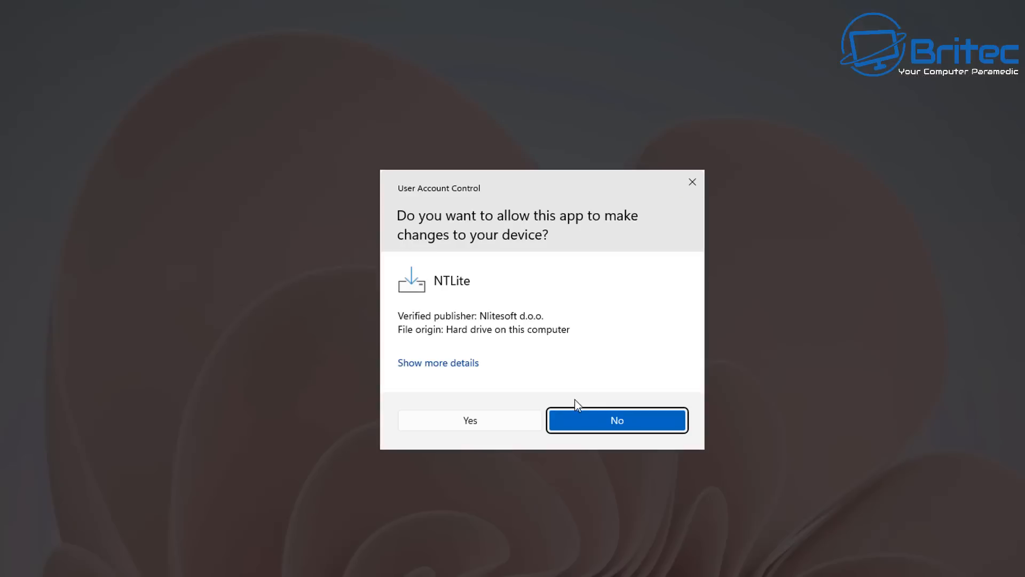
left_click(499, 427)
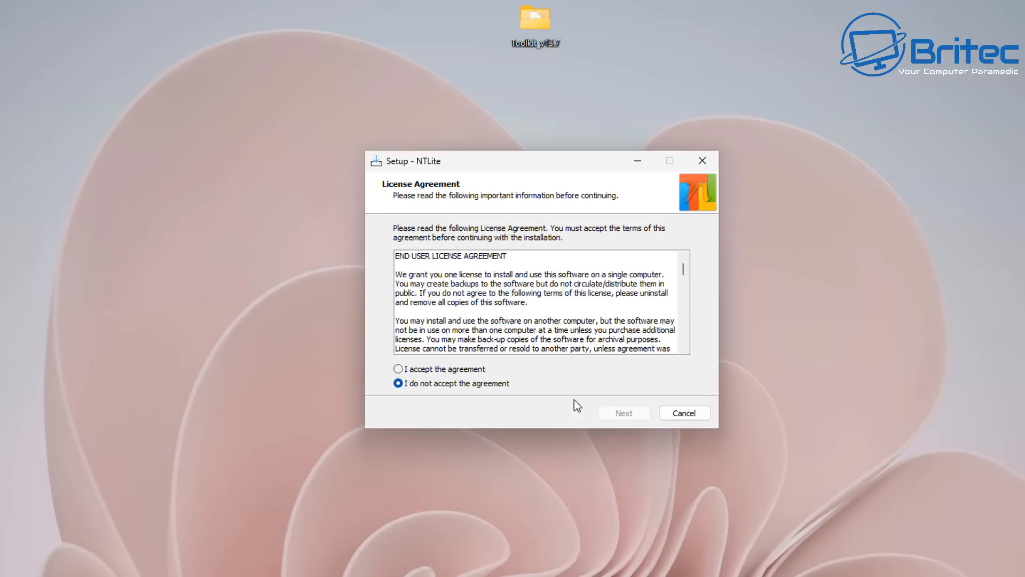
- Accept the NTLite license agreement and advance the setup to the additional tasks page
left_click(481, 371)
left_click(637, 418)
left_click(624, 413)
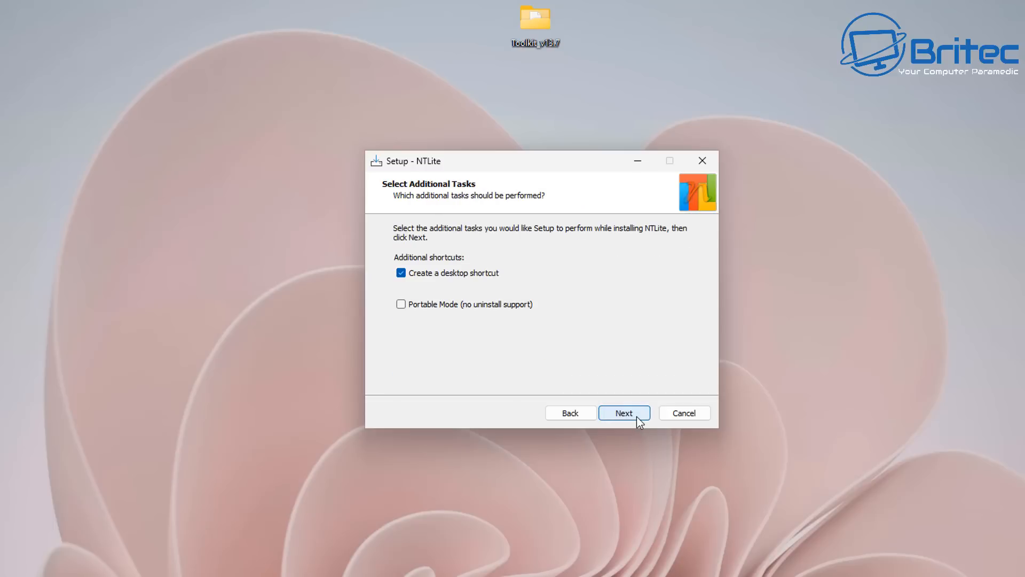
- Complete the NTLite installation with a desktop shortcut and launch it under the Free (limited, non-commercial) license
left_click(623, 413)
left_click(624, 413)
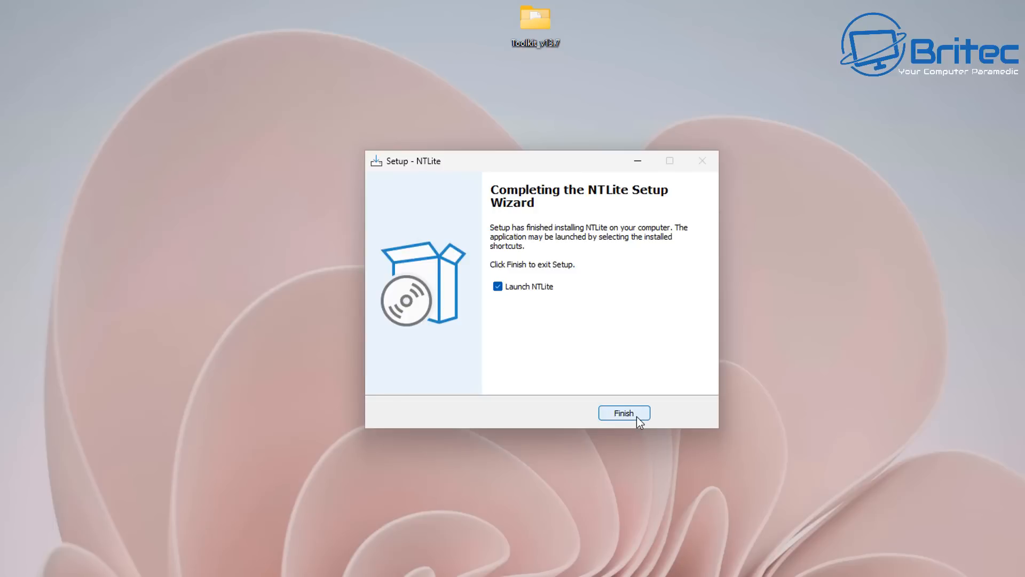
left_click(625, 414)
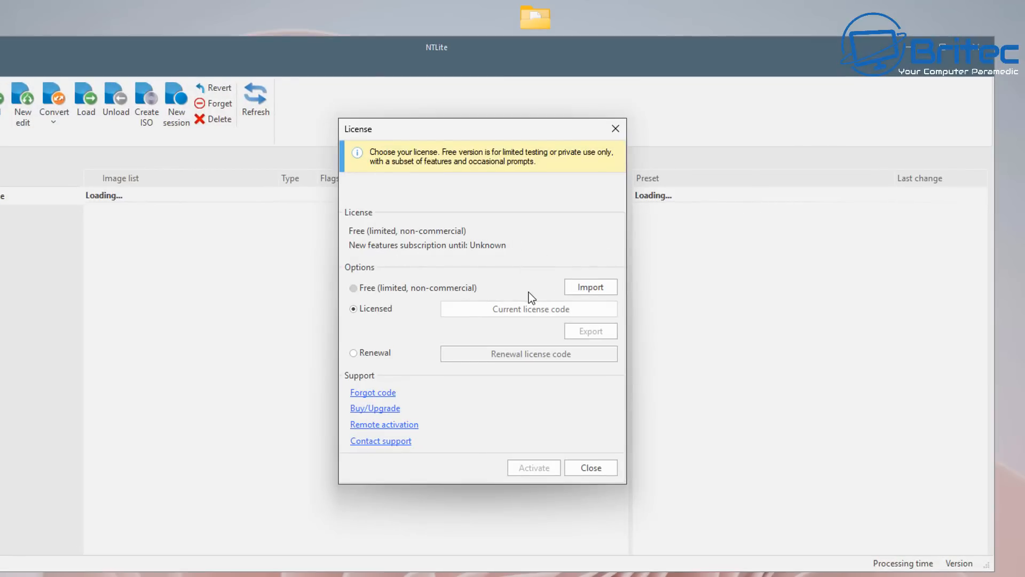
left_click(362, 291)
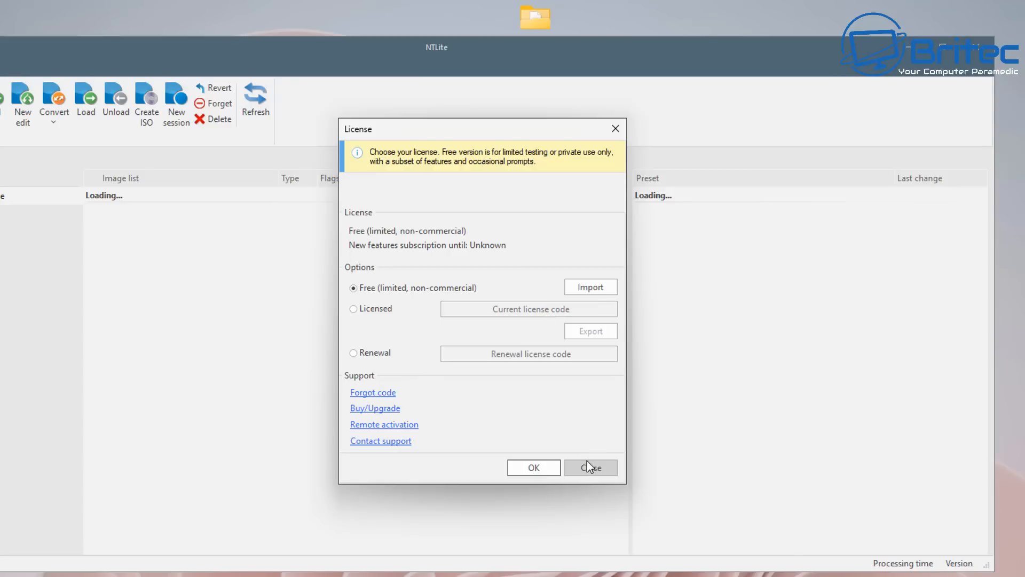
left_click(535, 468)
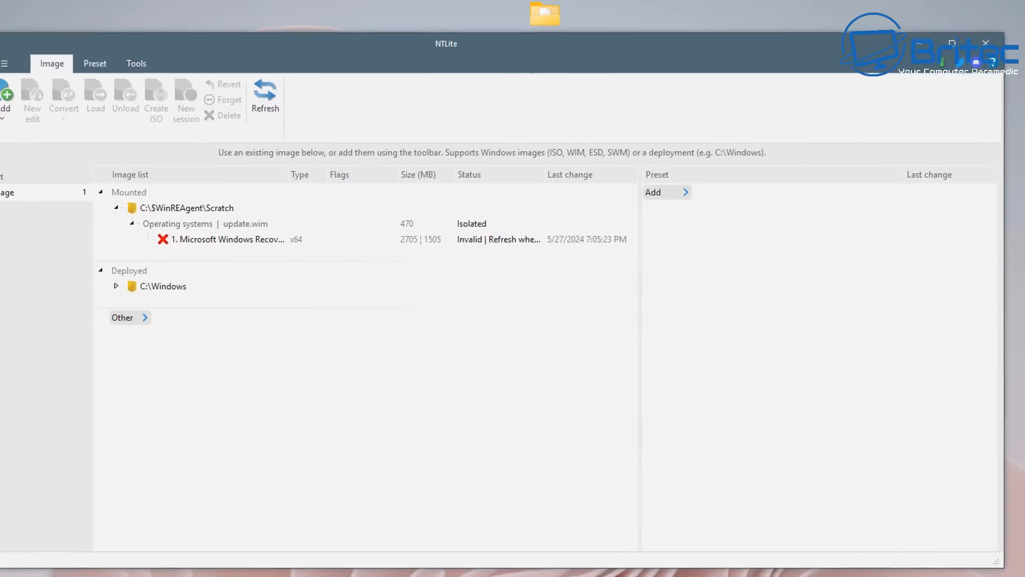
- Add the DVD folder inside Toolkit_v13.7 on the desktop as an image directory
left_click(23, 72)
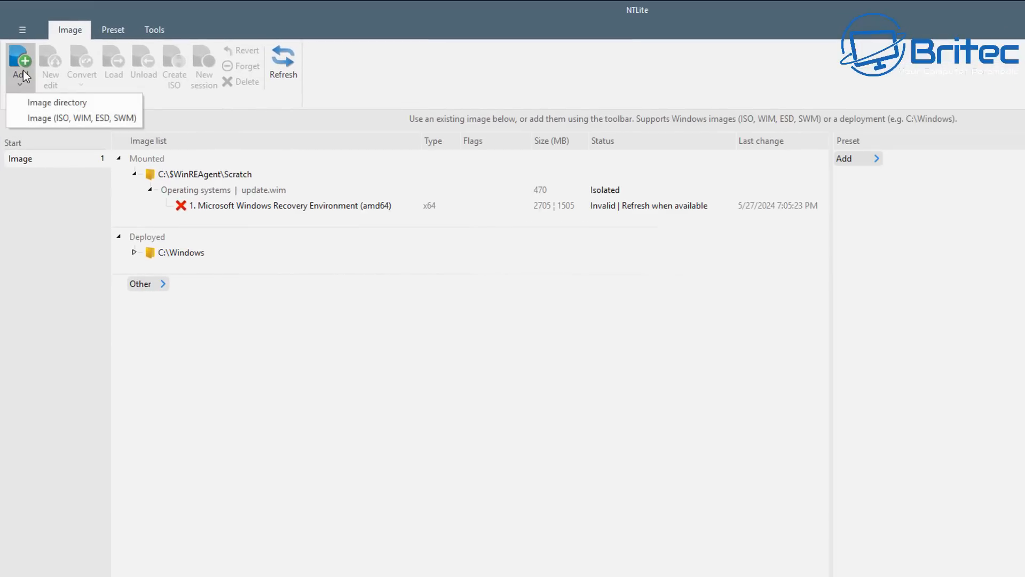
left_click(68, 107)
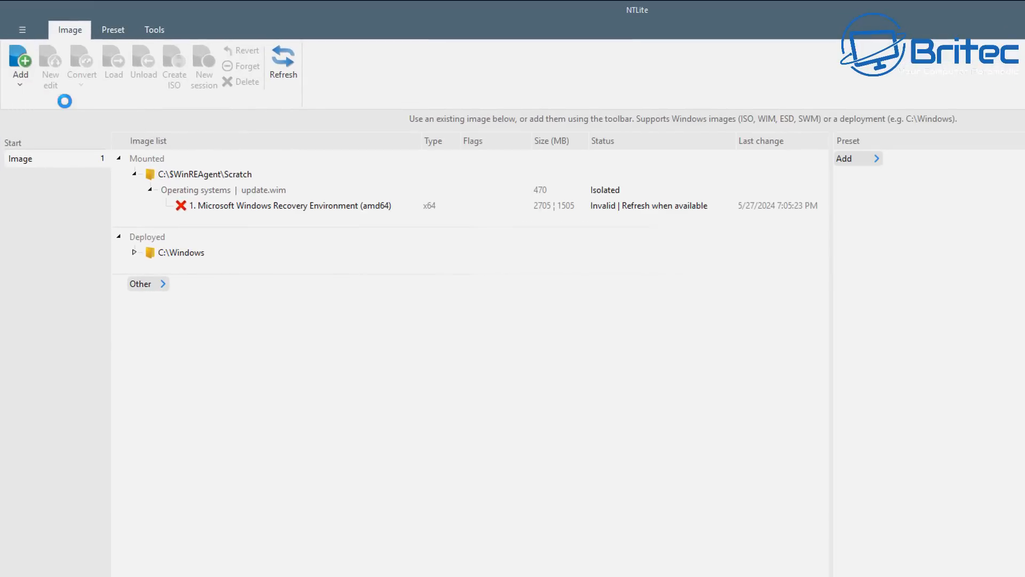
left_click_drag(745, 197, 632, 203)
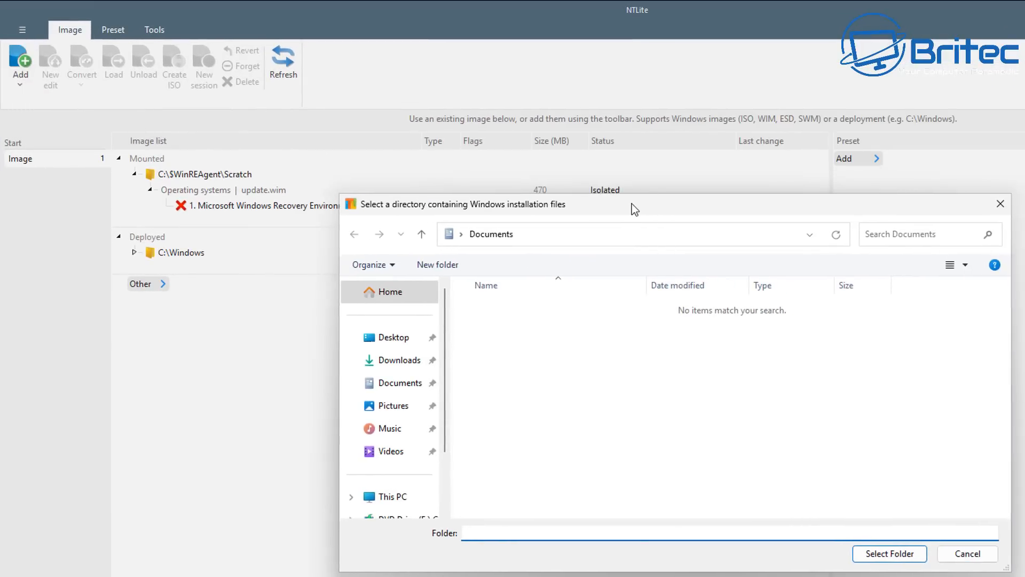
left_click(388, 336)
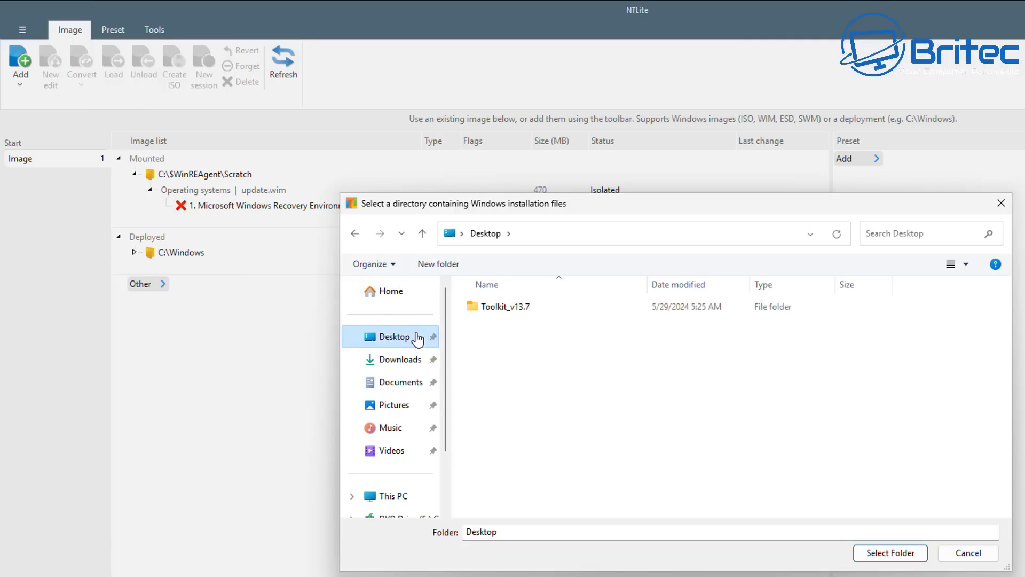
double_click(502, 309)
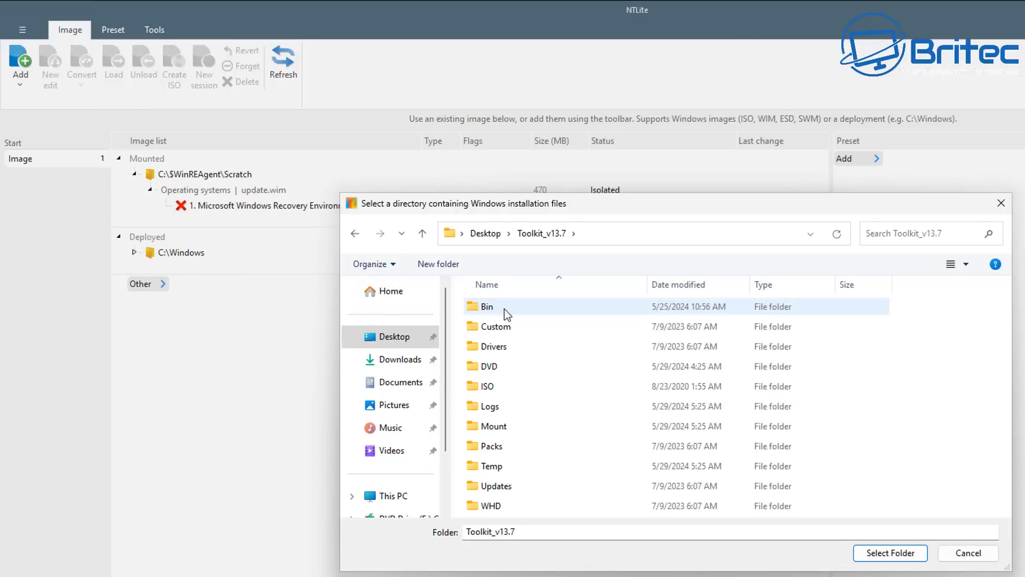
left_click(496, 367)
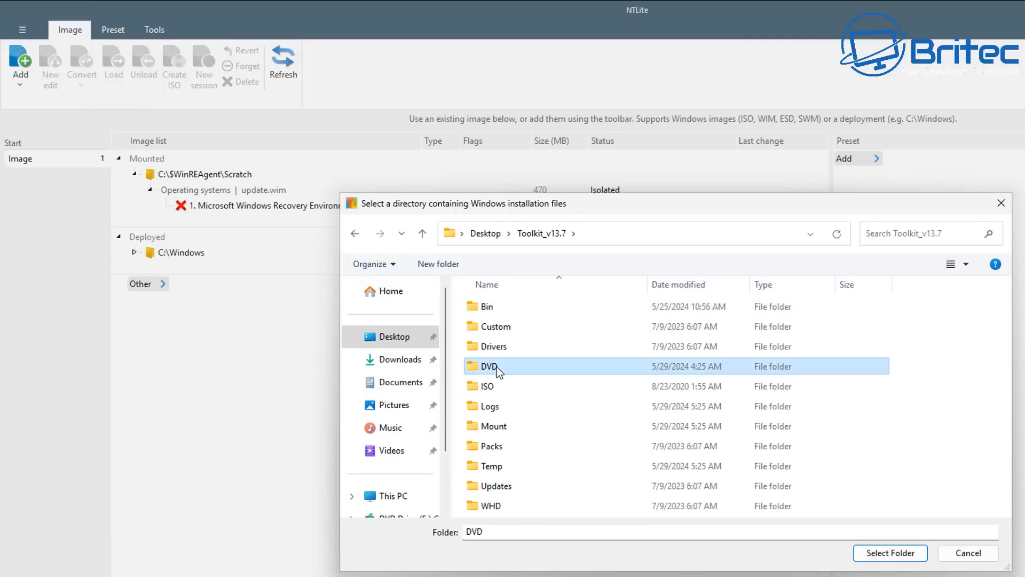
left_click(899, 556)
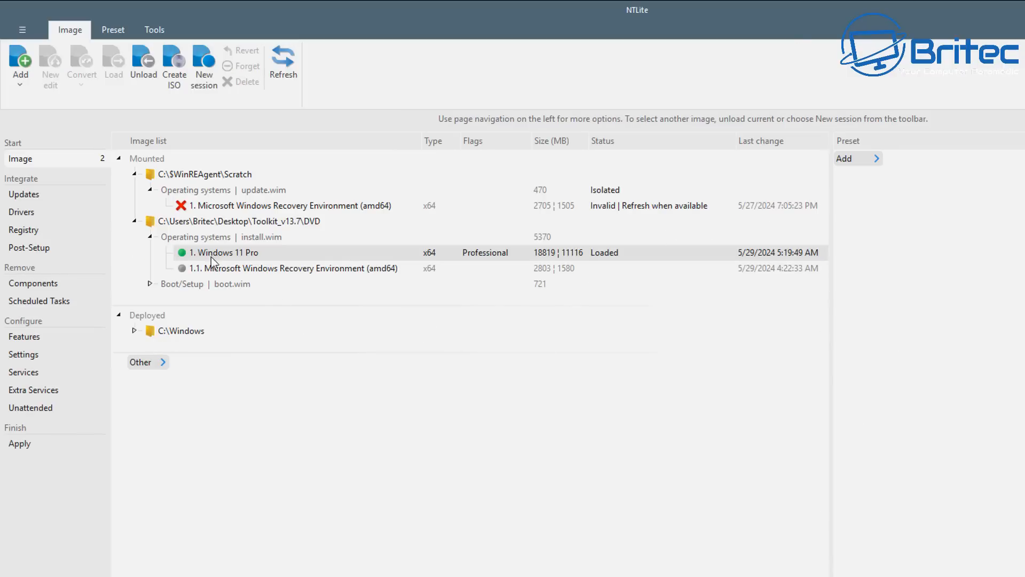
- Open component removal, accept the removal warning, and mark 57-bit Linear Addressing under System for removal
left_click(33, 287)
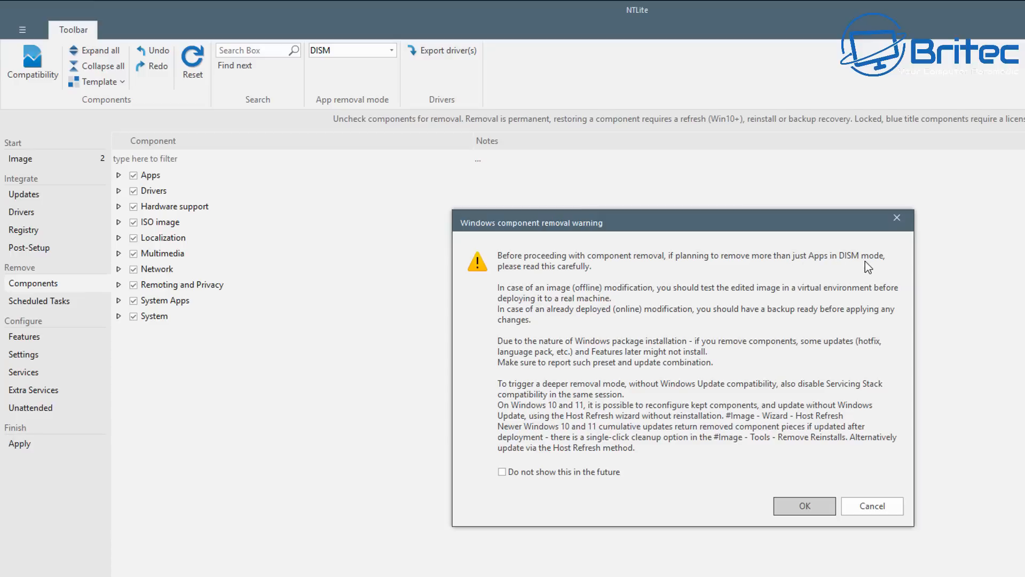
left_click(800, 507)
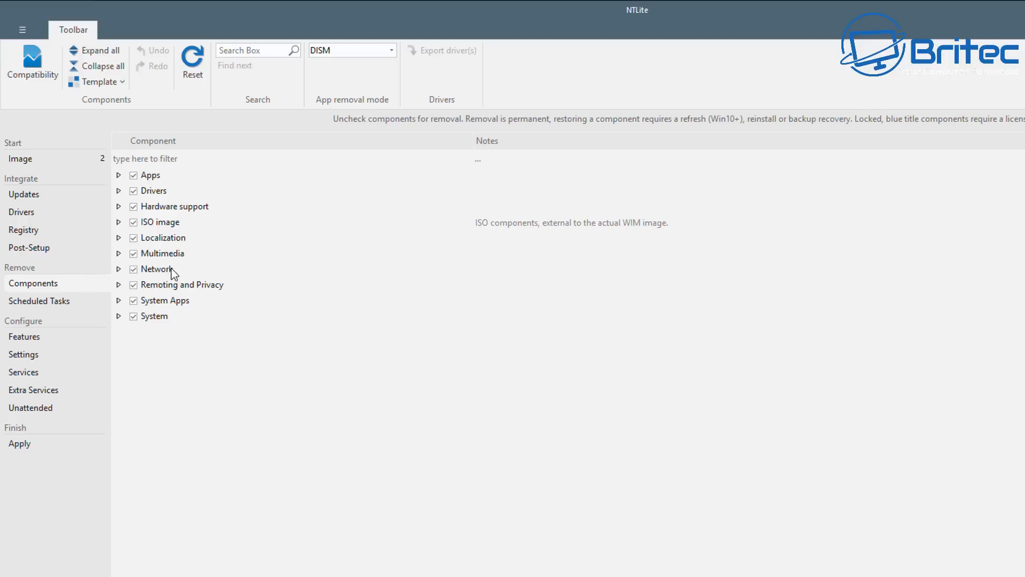
left_click(155, 317)
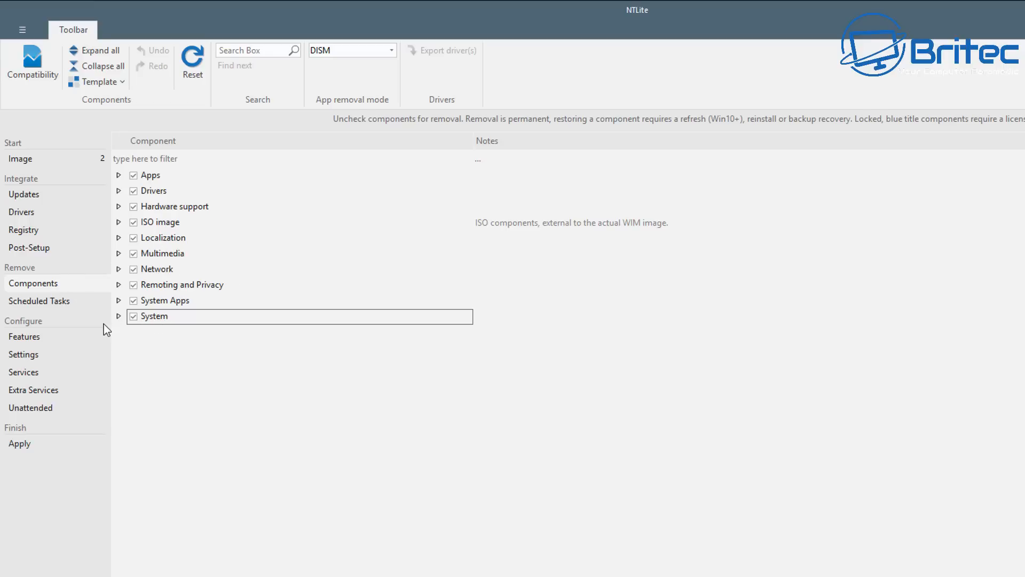
left_click(119, 316)
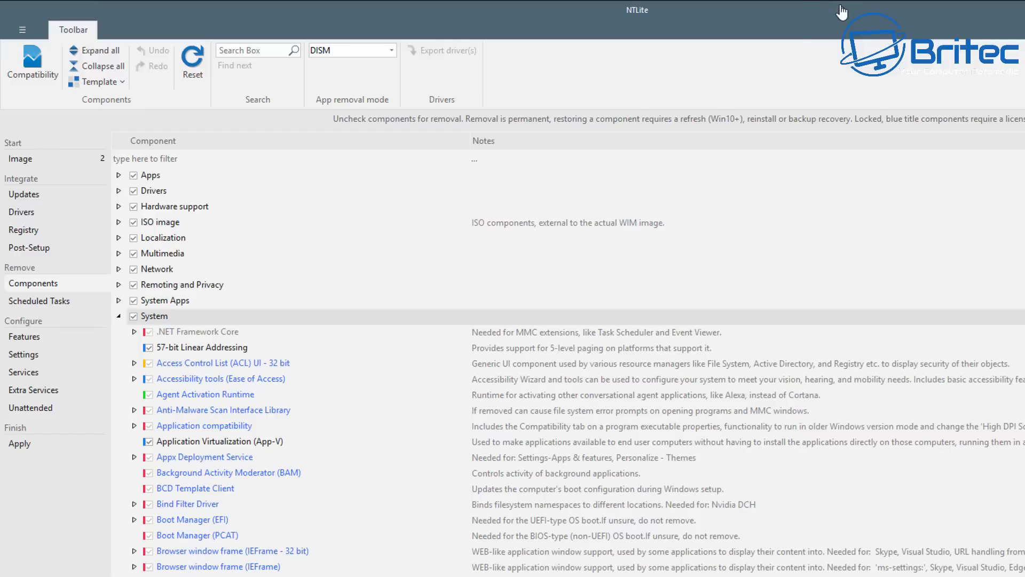
left_click(230, 350)
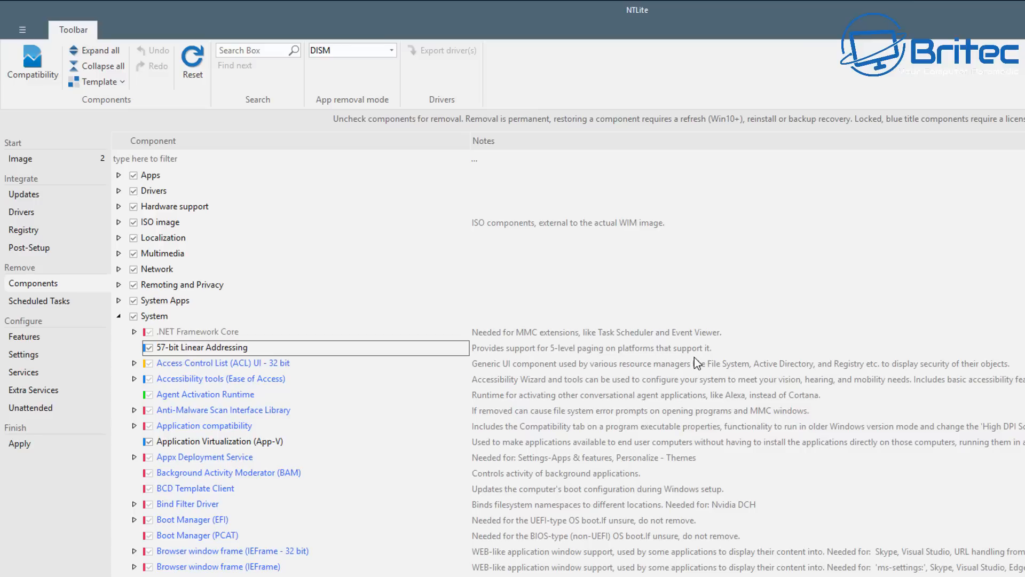
left_click(148, 347)
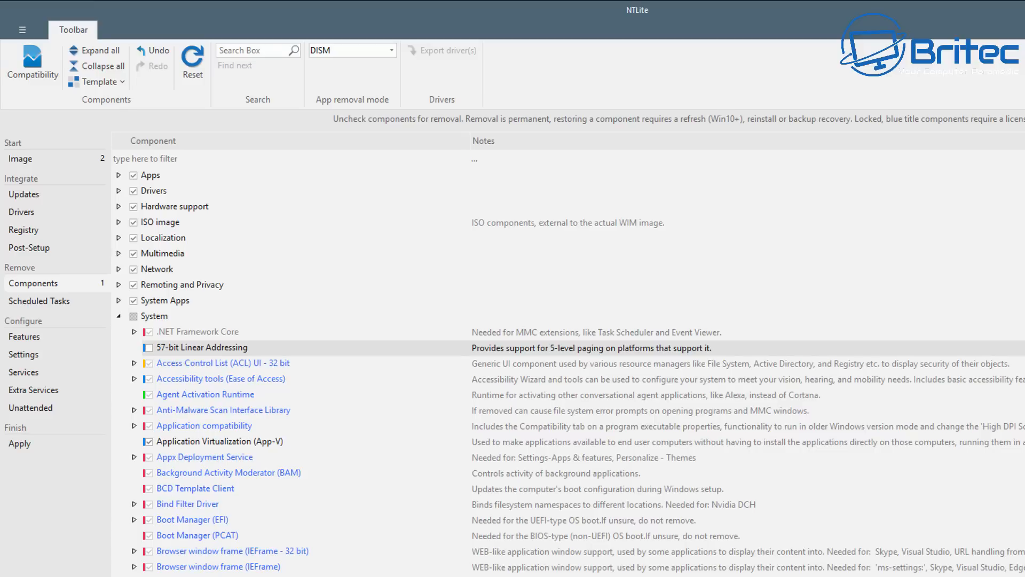
- Mark Application Virtualization (App-V) in the System components for removal
scroll(570, 372, "down", 10)
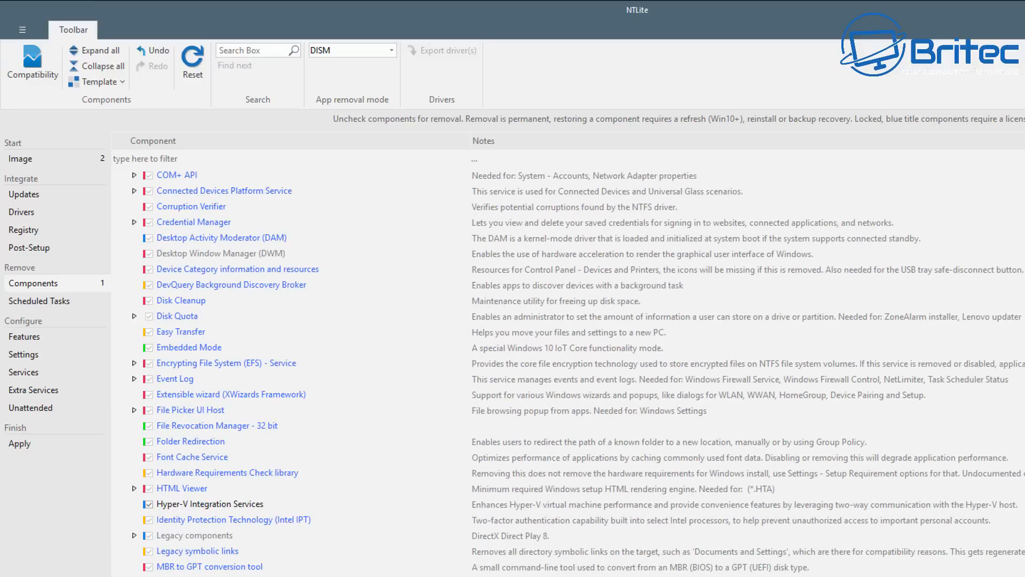
scroll(570, 372, "down", 4)
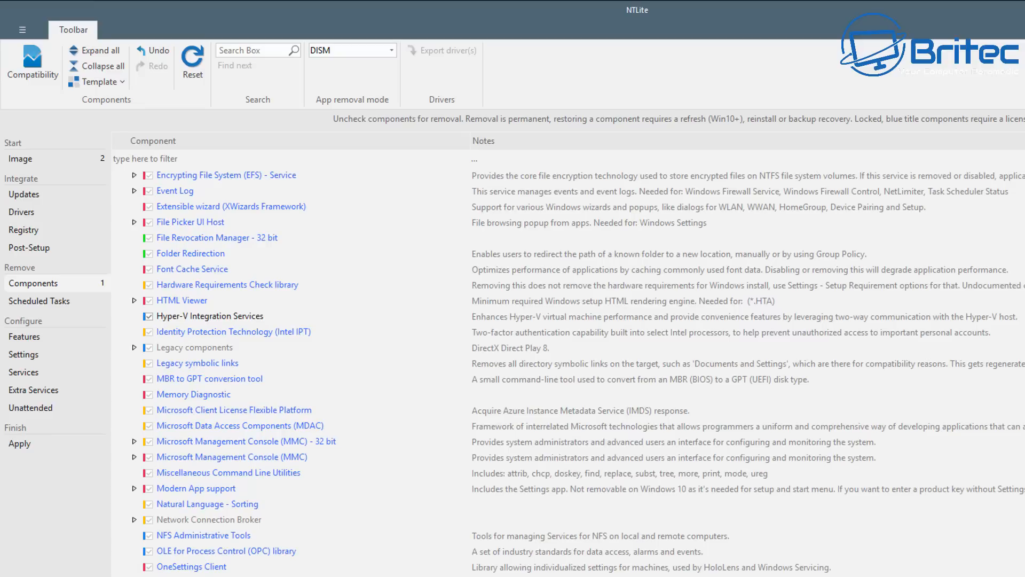
scroll(570, 372, "up", 14)
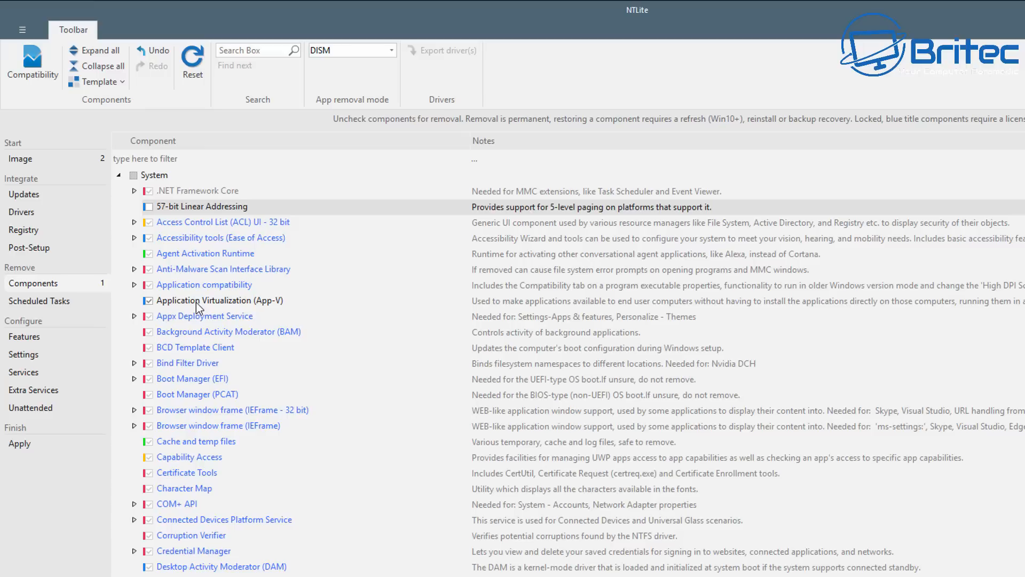
left_click(149, 301)
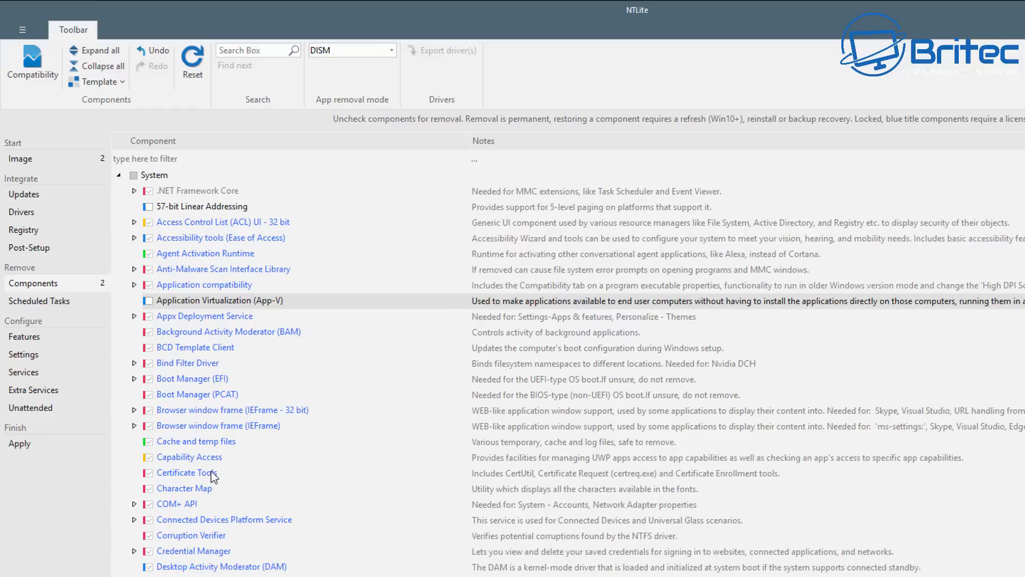
- Mark User Experience Virtualization (UE-V) in the System components for removal
scroll(214, 476, "down", 3)
scroll(212, 478, "down", 3)
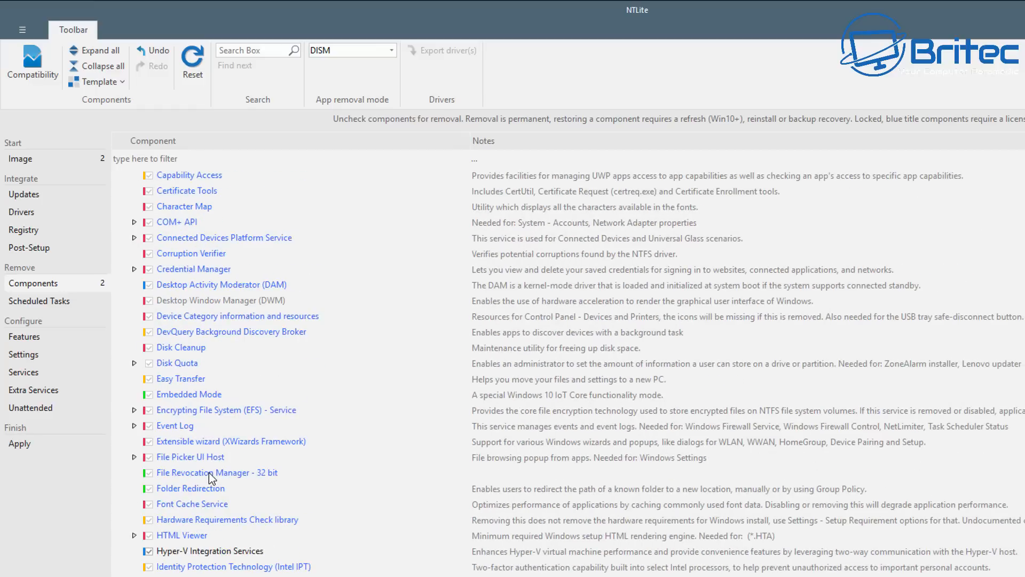
scroll(210, 476, "down", 15)
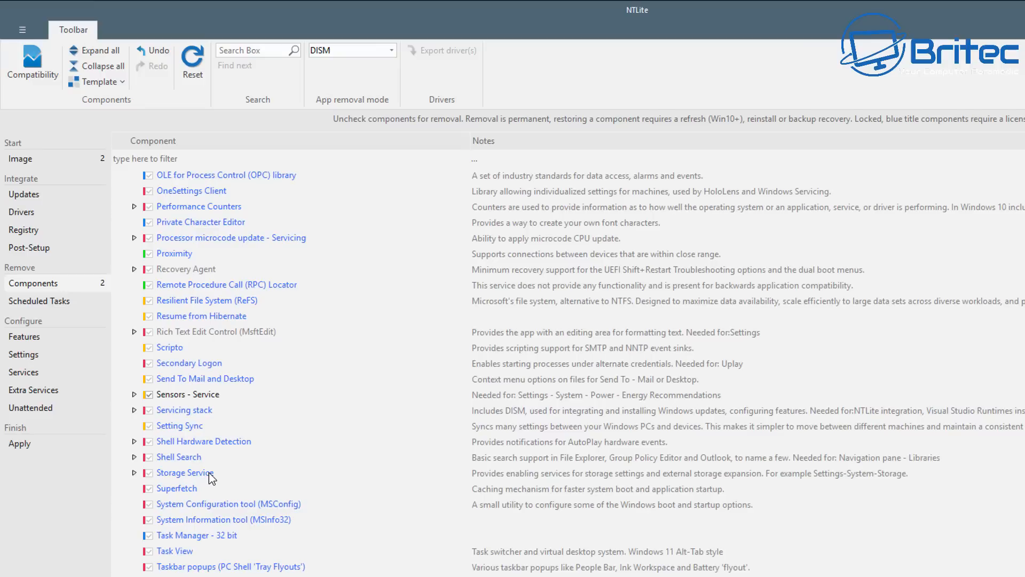
scroll(211, 476, "down", 3)
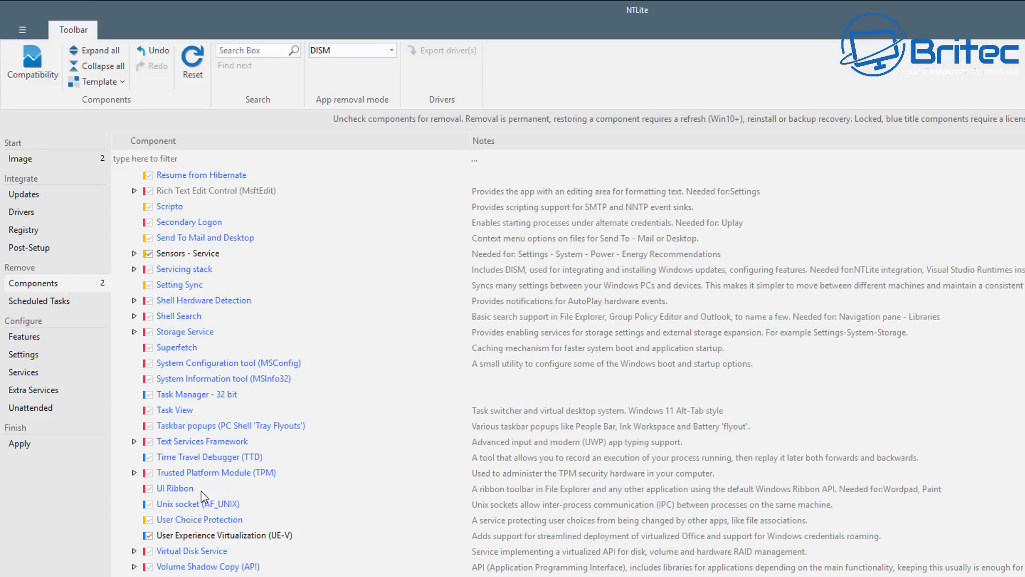
left_click(148, 535)
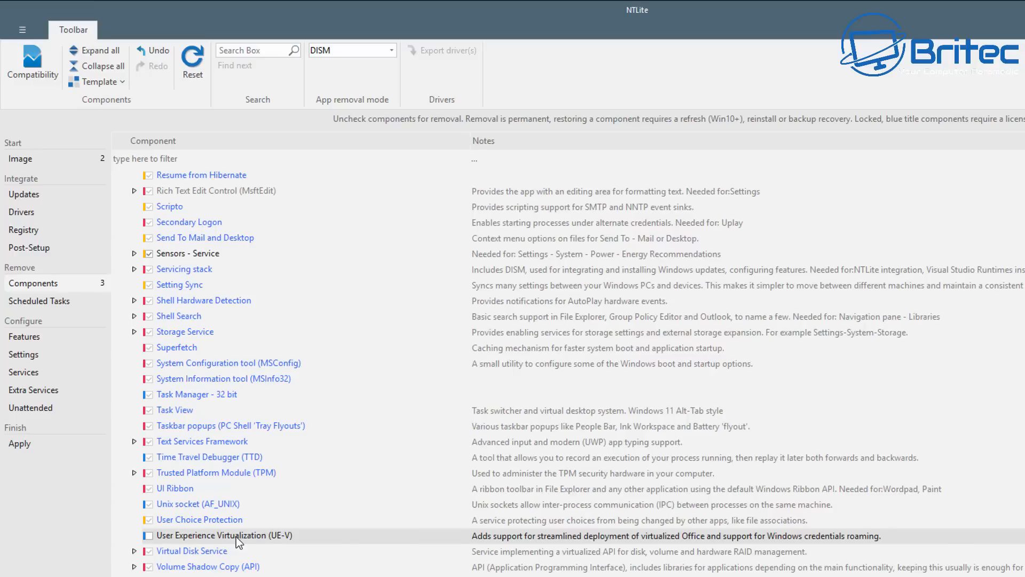
- Mark BranchCache Client, File Server Resource Manager and Peer Networking under Remoting and Privacy for removal
scroll(236, 536, "down", 2)
scroll(236, 536, "up", 20)
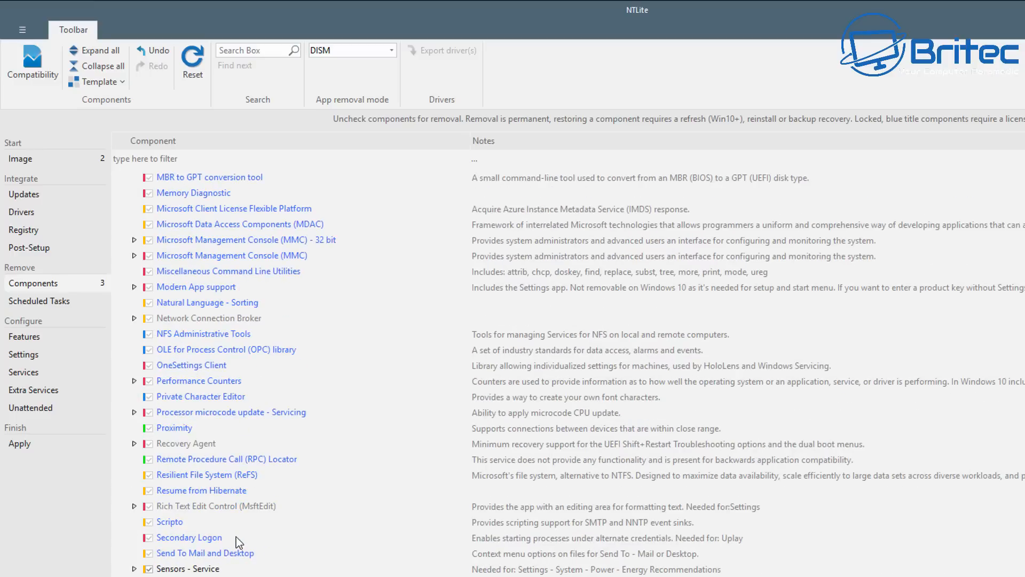
scroll(235, 537, "up", 15)
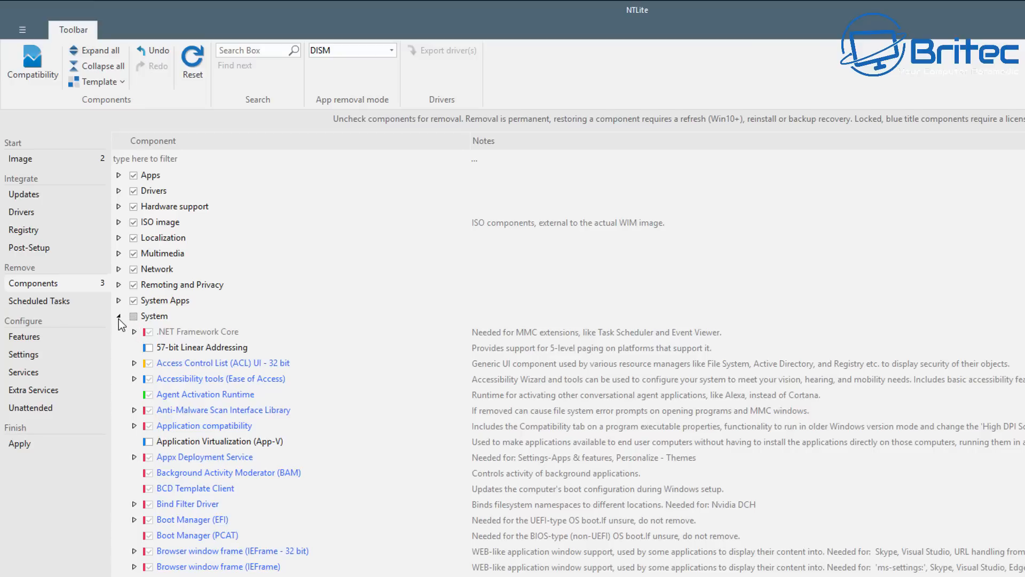
left_click(119, 285)
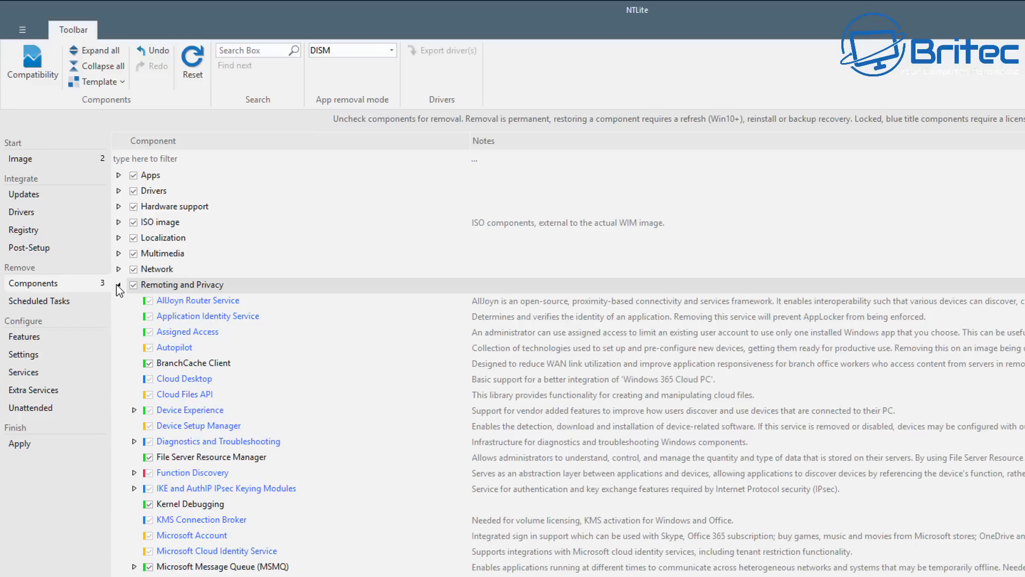
left_click(148, 364)
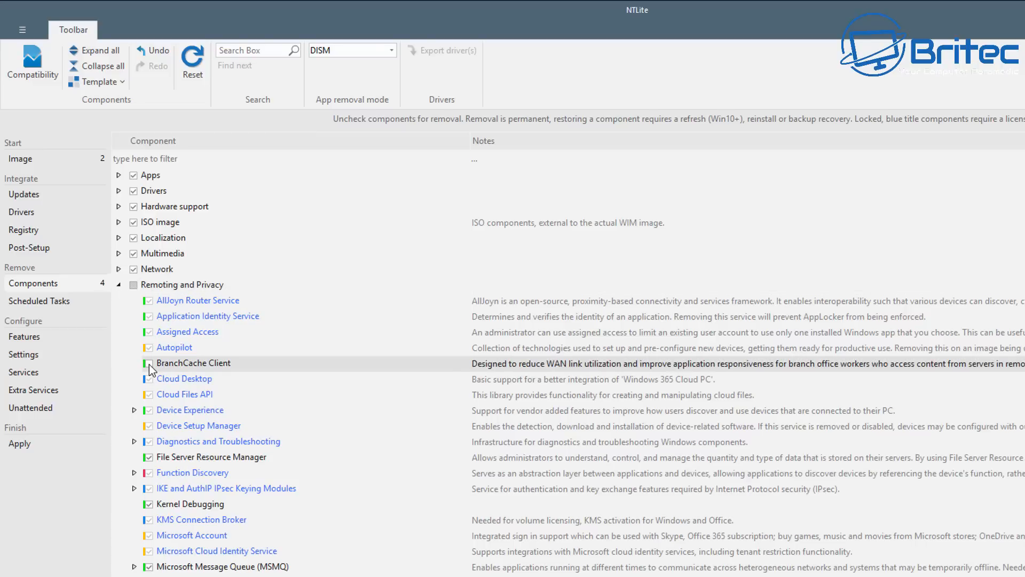
left_click(148, 458)
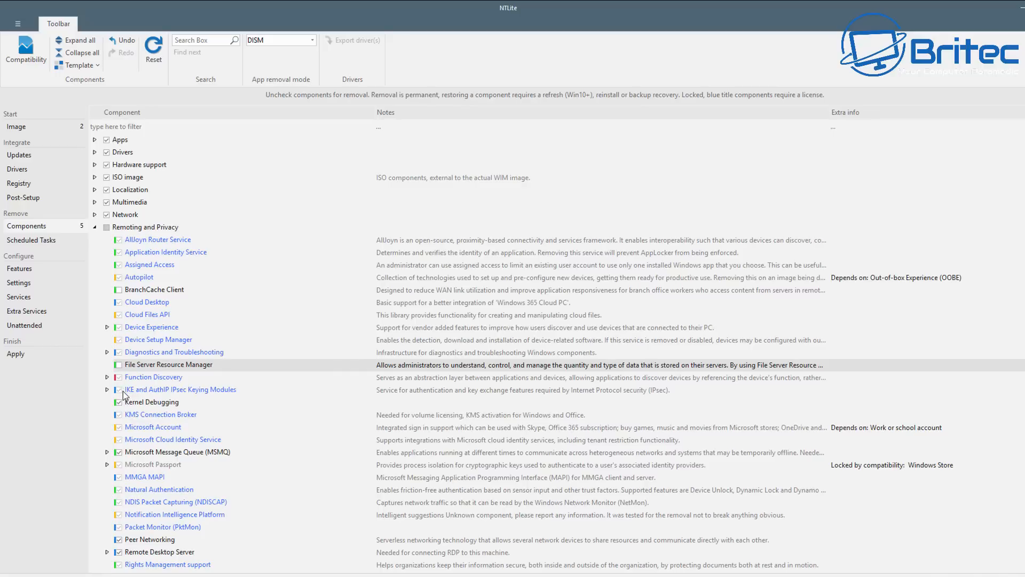
left_click(118, 540)
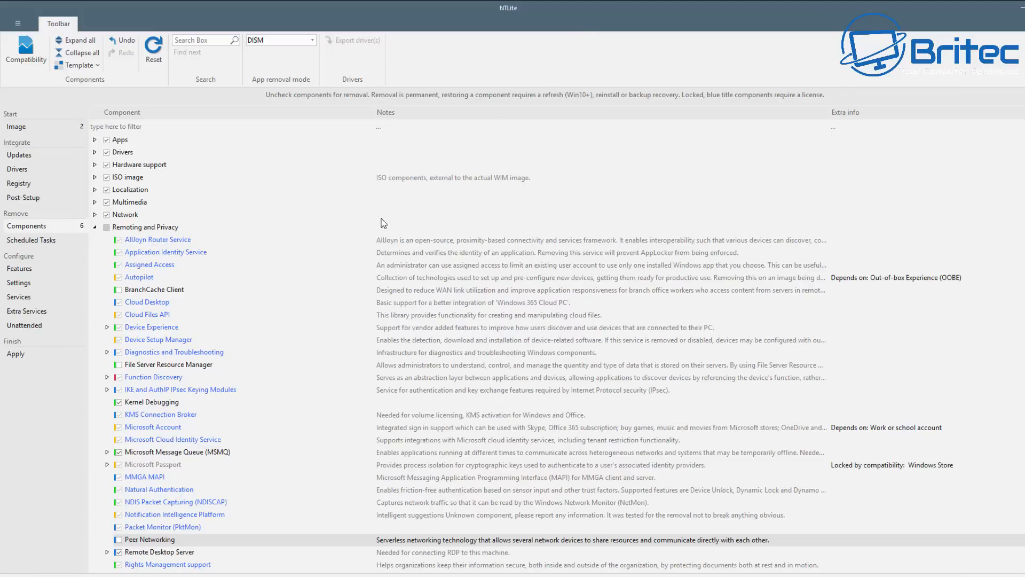
key("Down")
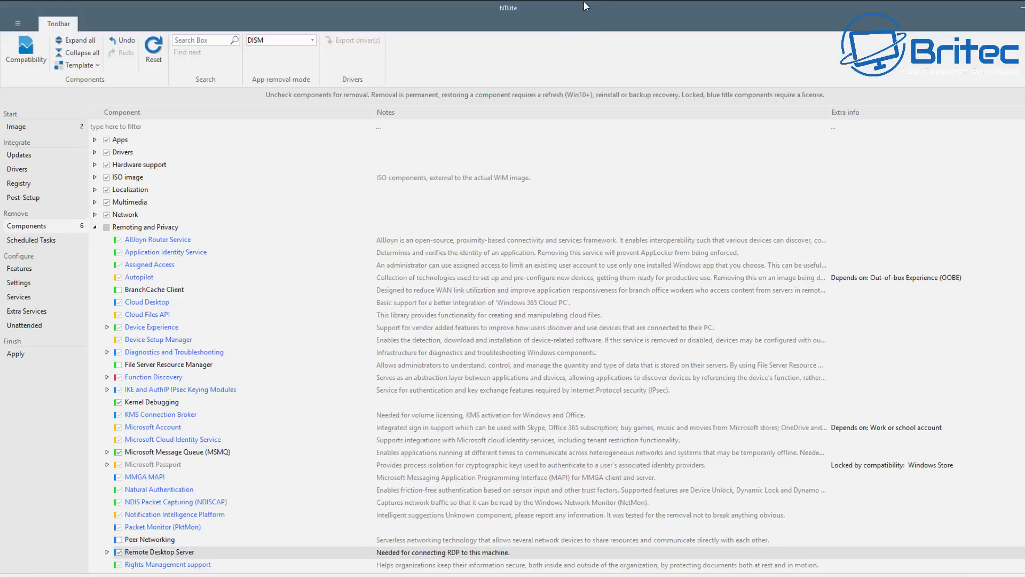
- Collapse the Remoting and Privacy group and mark Share Media Control Panel under Multimedia for removal
left_click(95, 227)
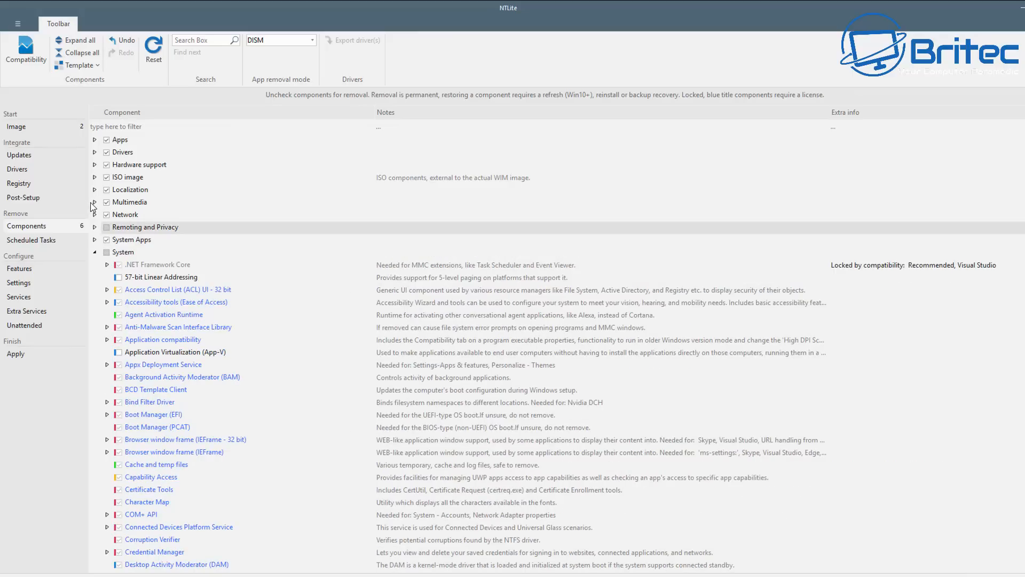
left_click(95, 203)
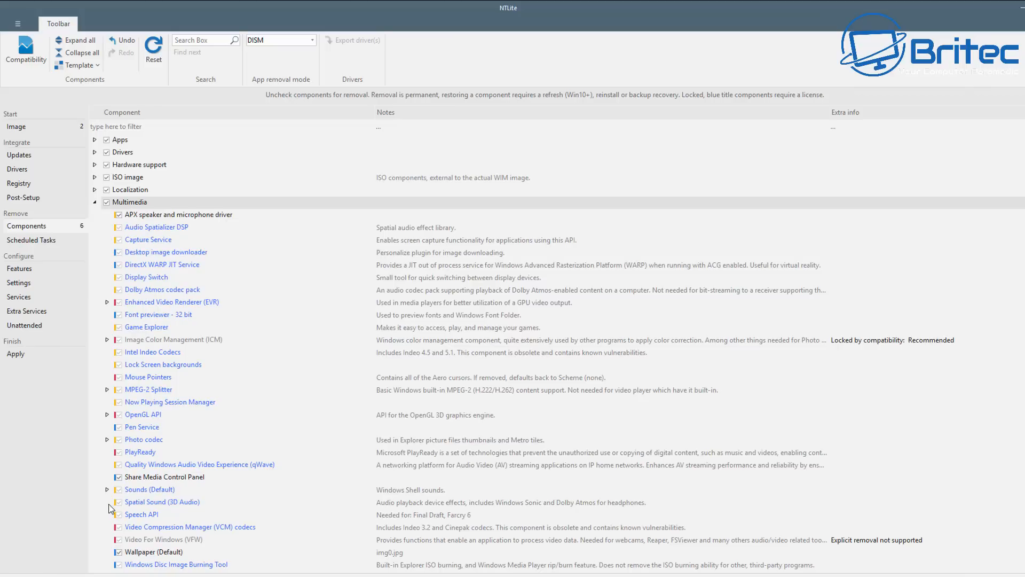
left_click(119, 478)
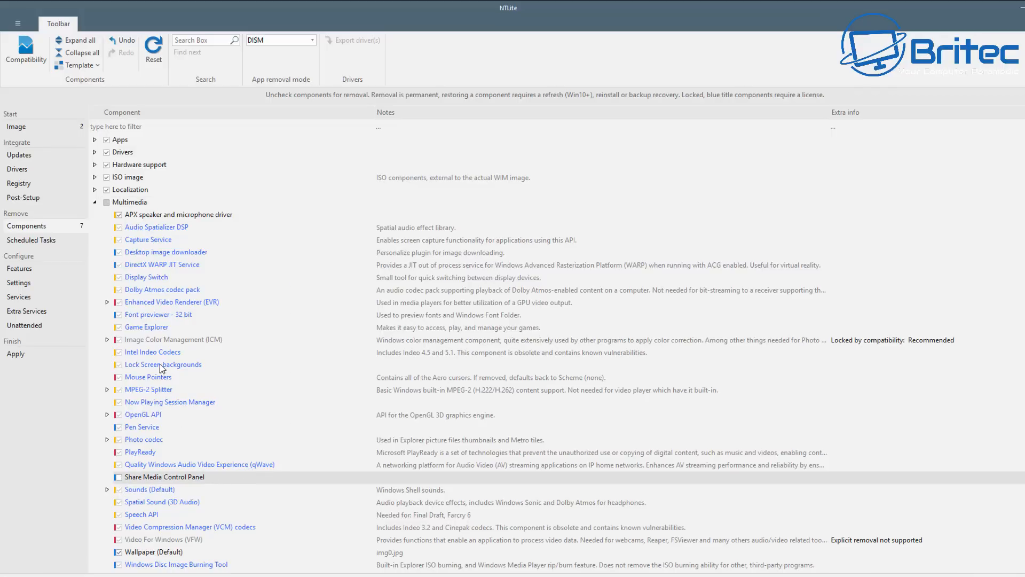
- Look through the Localization components and mark Feedback Hub under Apps for removal
left_click(95, 202)
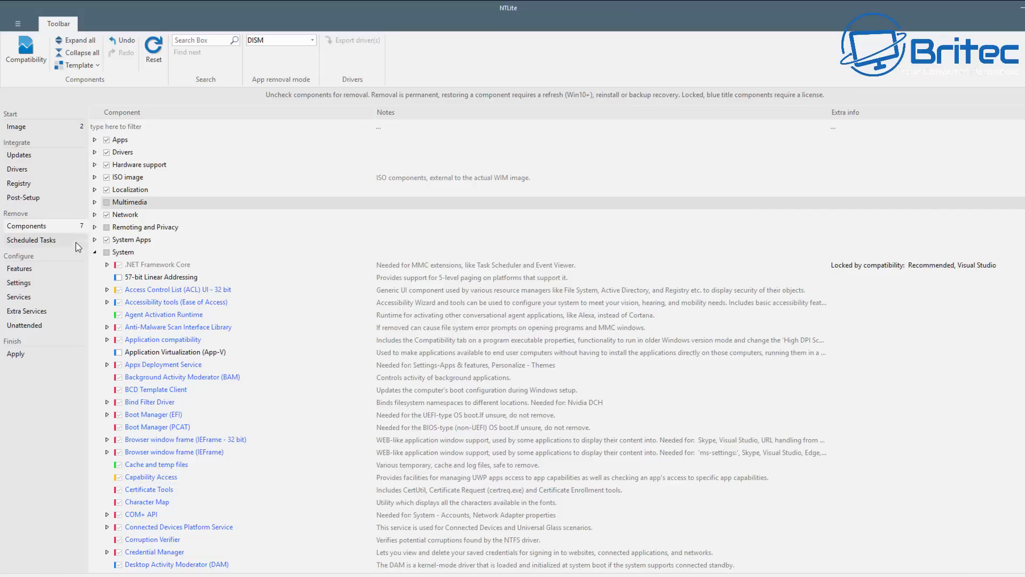
left_click(94, 190)
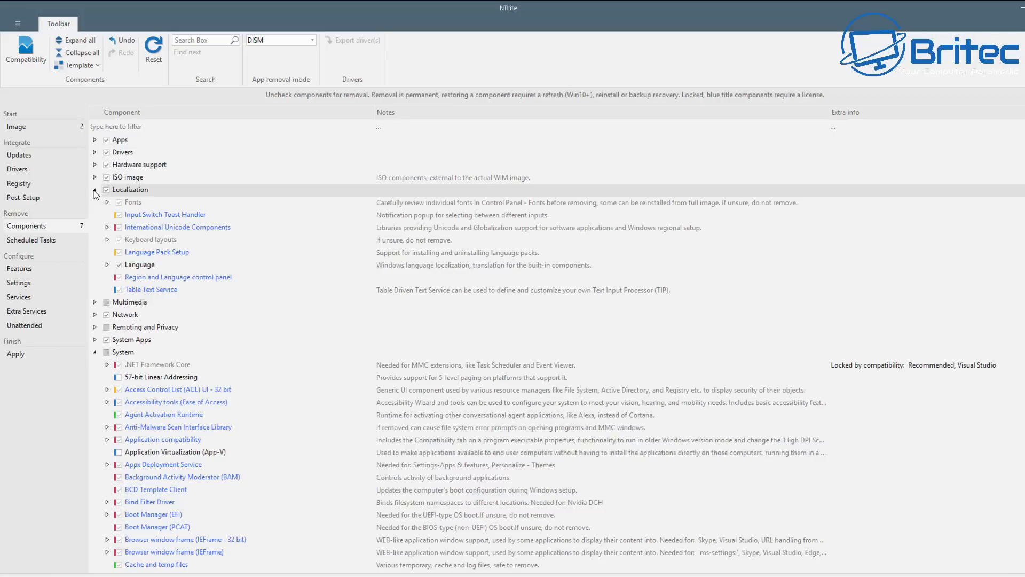
left_click(94, 190)
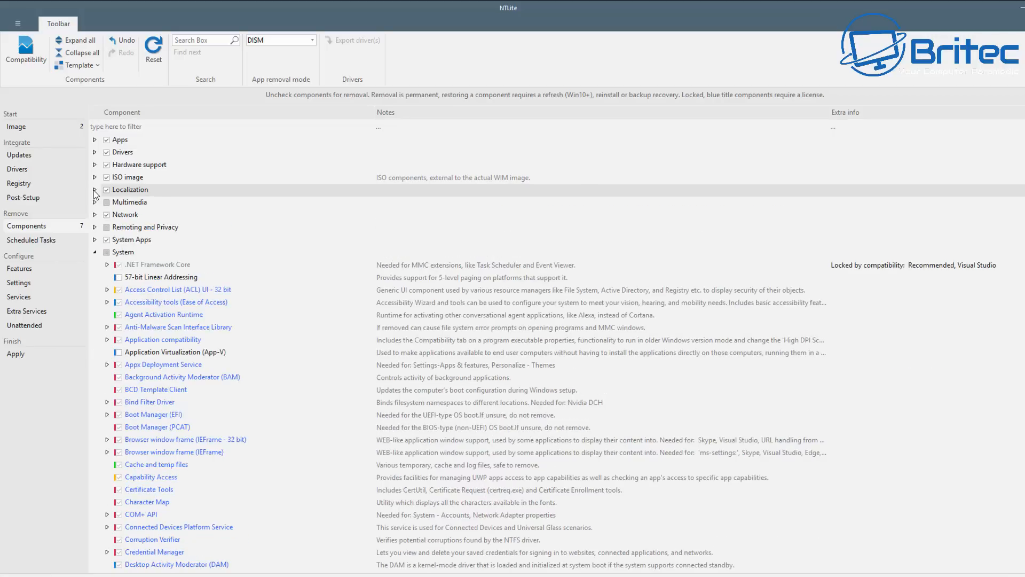
left_click(95, 139)
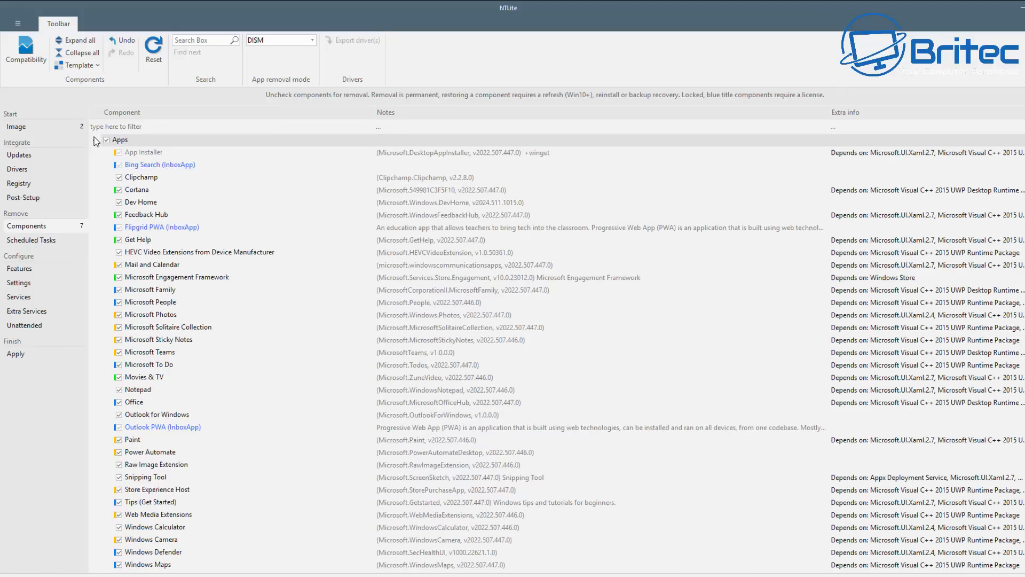
left_click(118, 216)
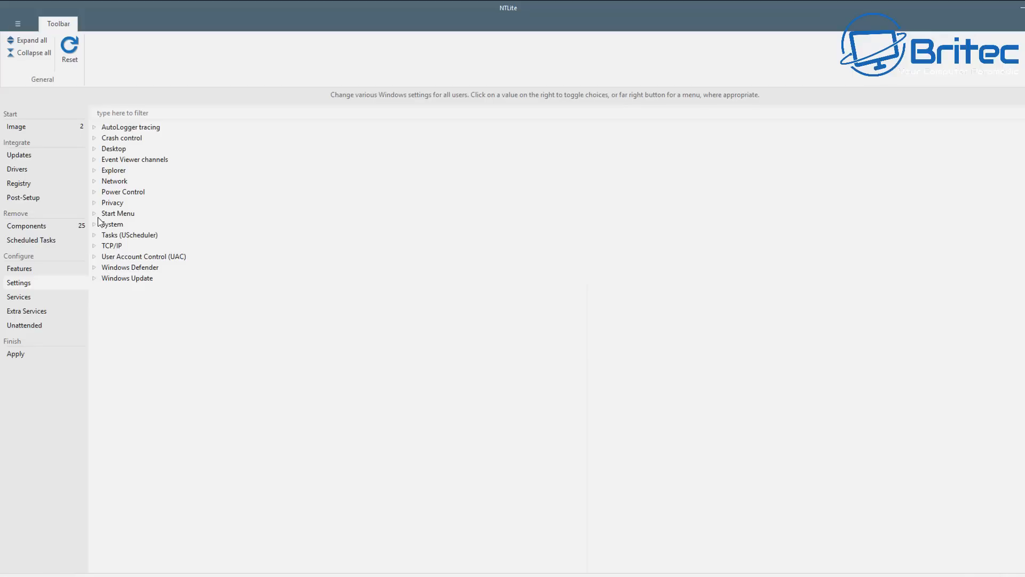
- Set Local user account setup support (BypassNRO) to Disabled in the System group of the image settings
left_click(97, 226)
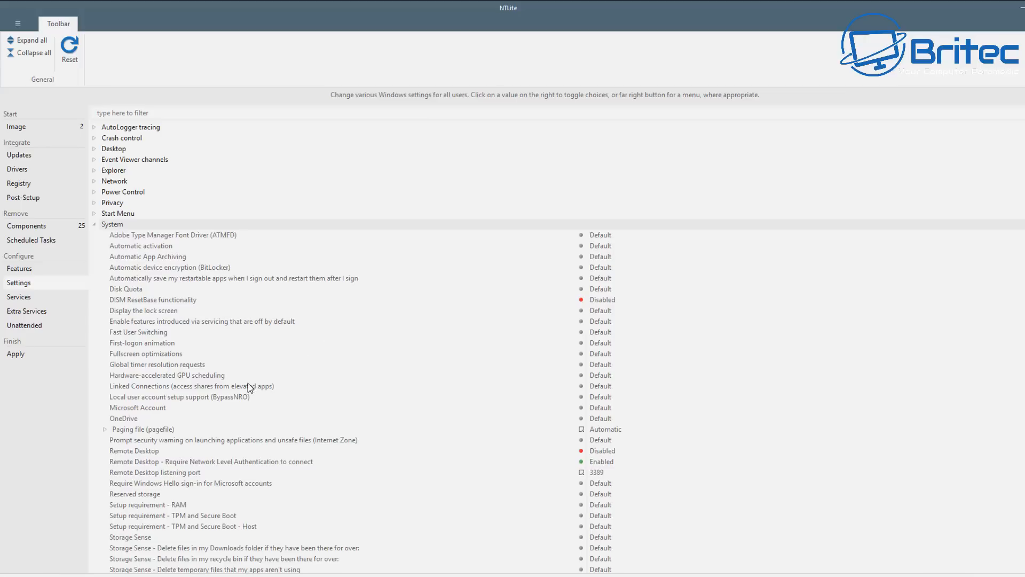
scroll(247, 383, "down", 2)
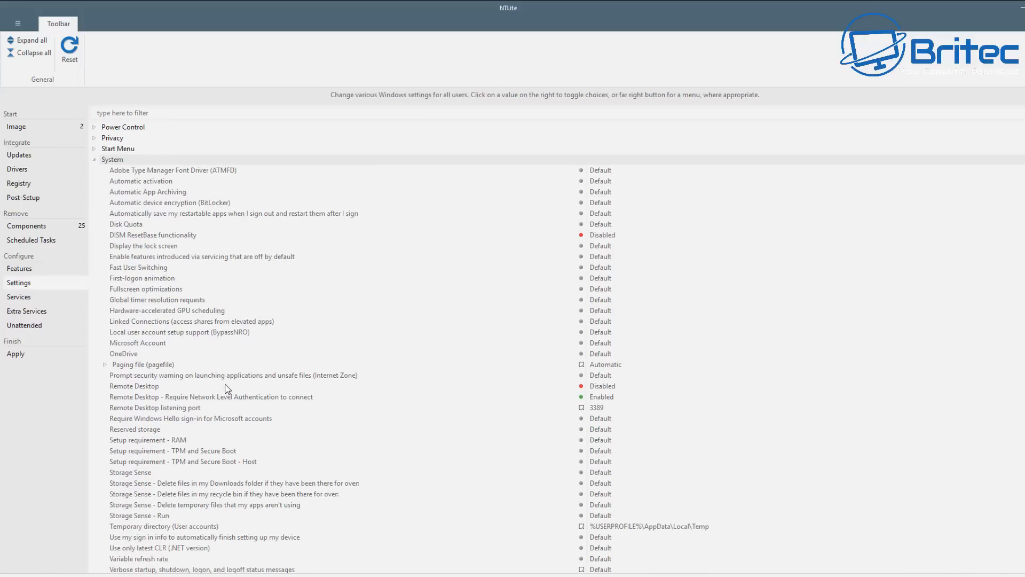
scroll(210, 379, "down", 1)
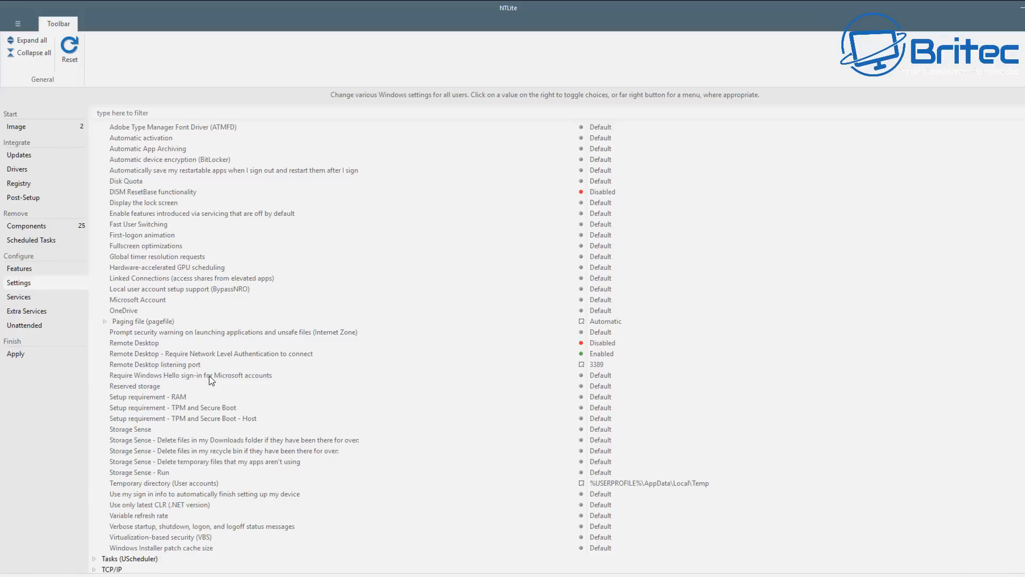
scroll(210, 380, "up", 1)
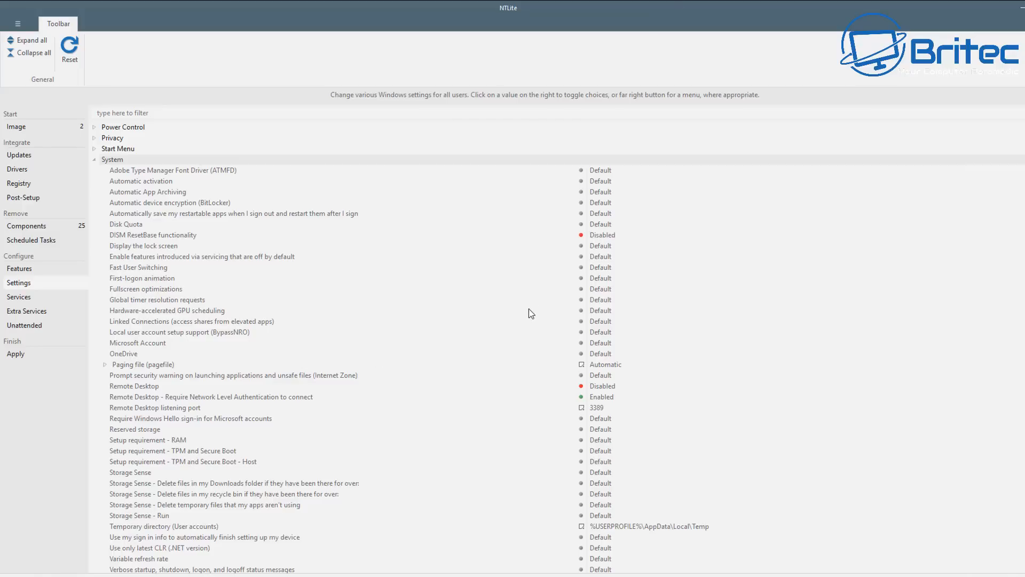
scroll(498, 327, "down", 3)
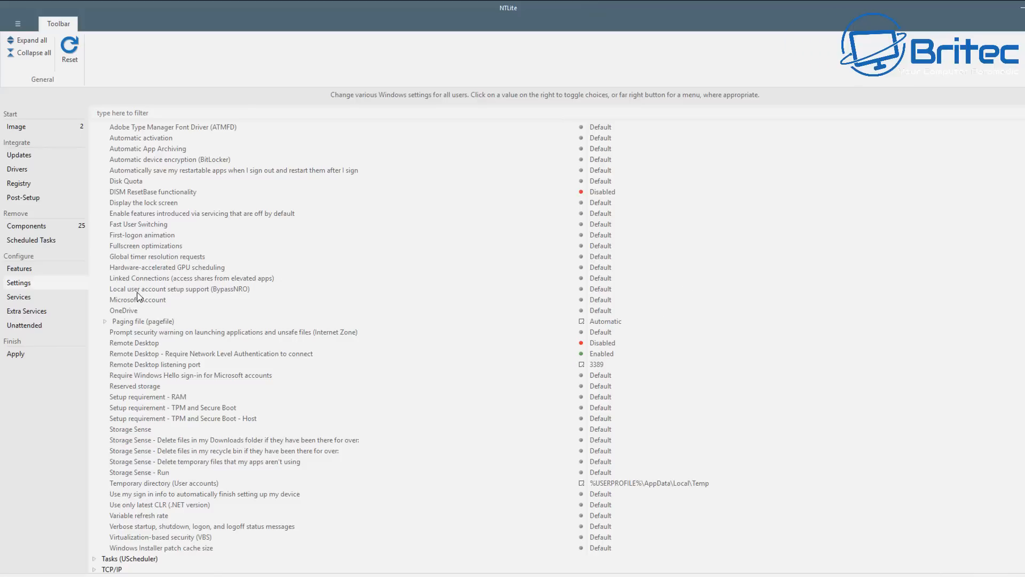
left_click(168, 290)
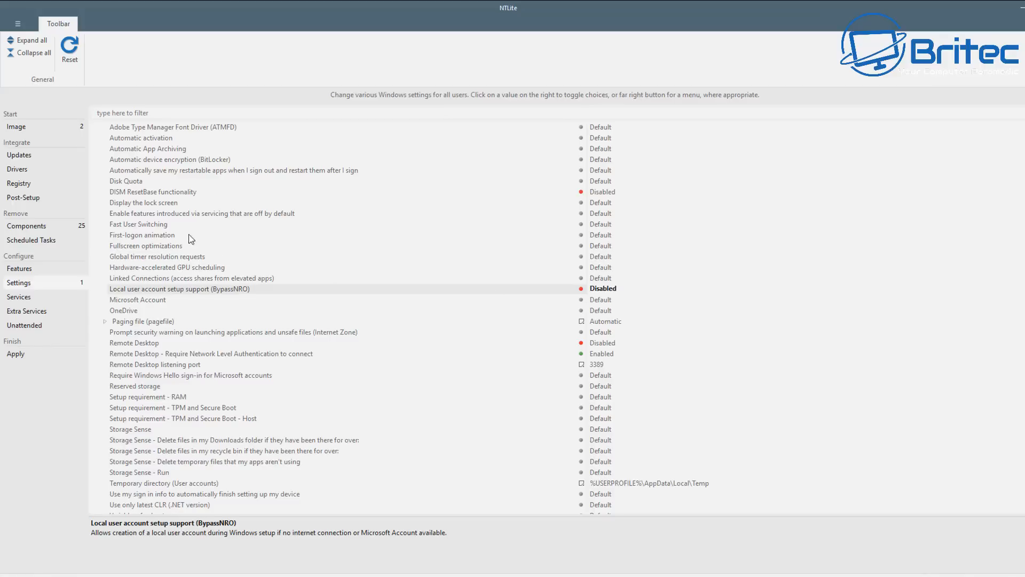
- Set the Setup requirement - RAM option to Disabled in the System settings
scroll(382, 411, "down", 2)
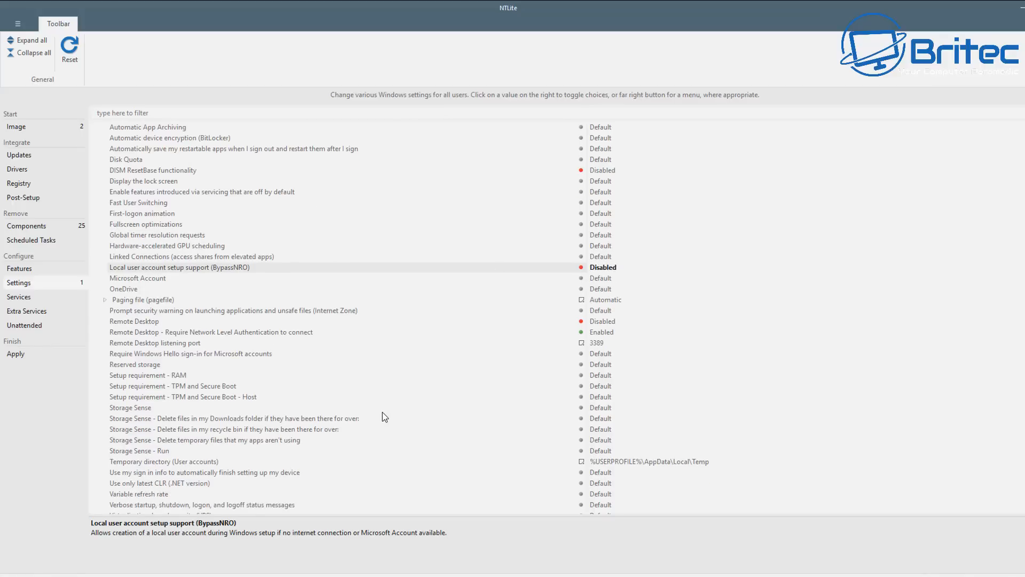
scroll(409, 400, "up", 5)
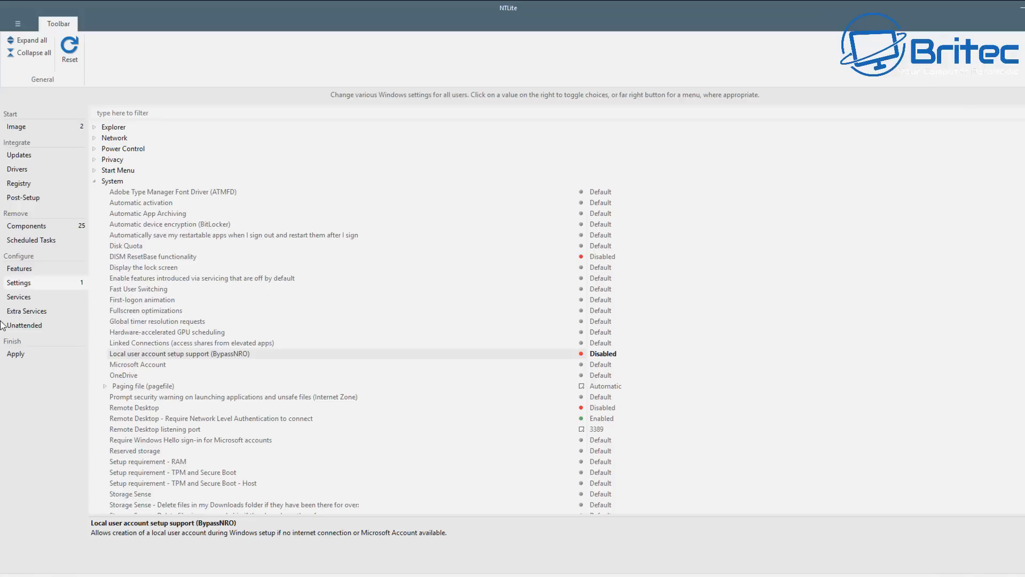
scroll(633, 404, "down", 2)
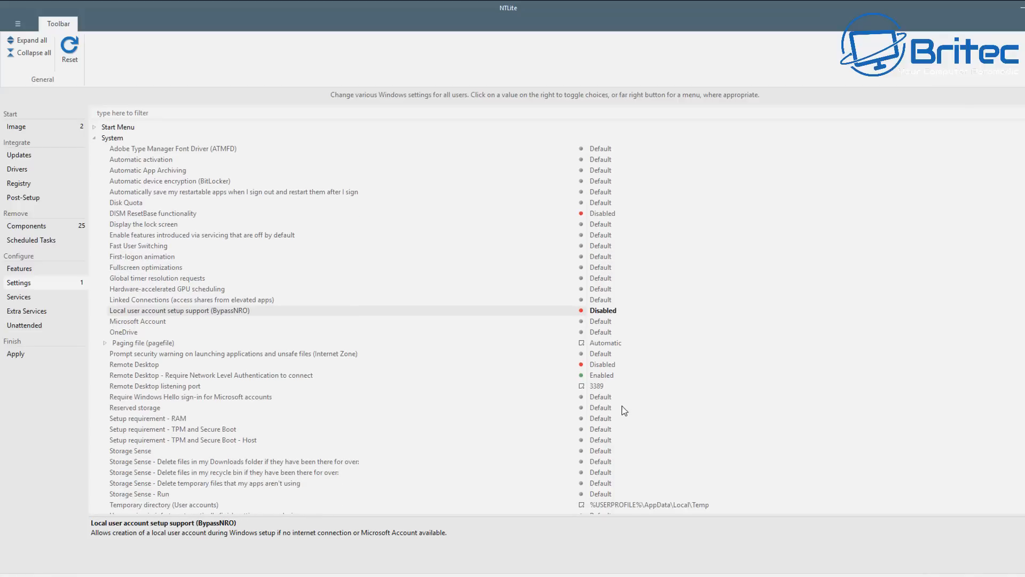
scroll(605, 416, "down", 1)
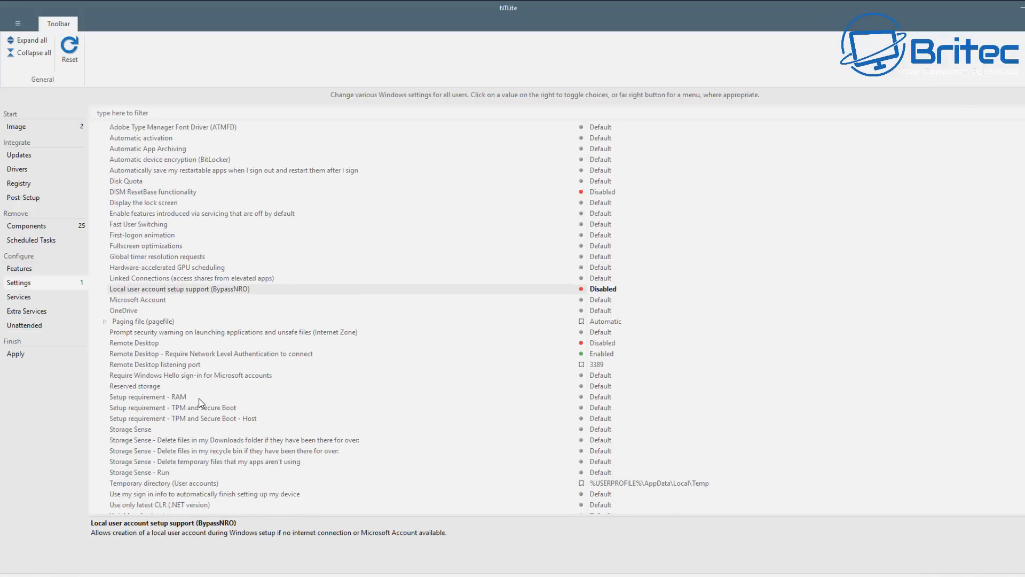
left_click(359, 397)
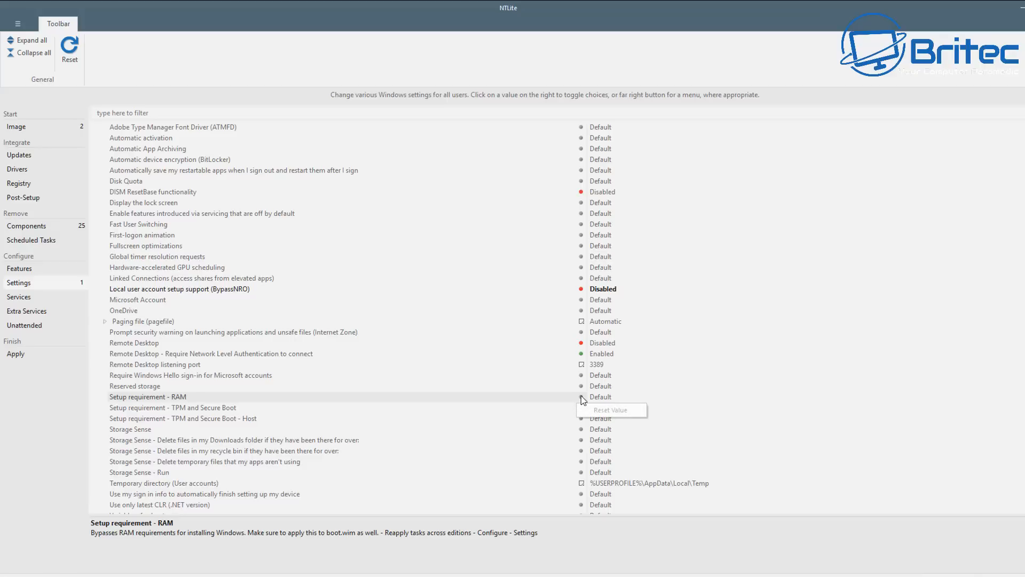
right_click(587, 401)
double_click(347, 398)
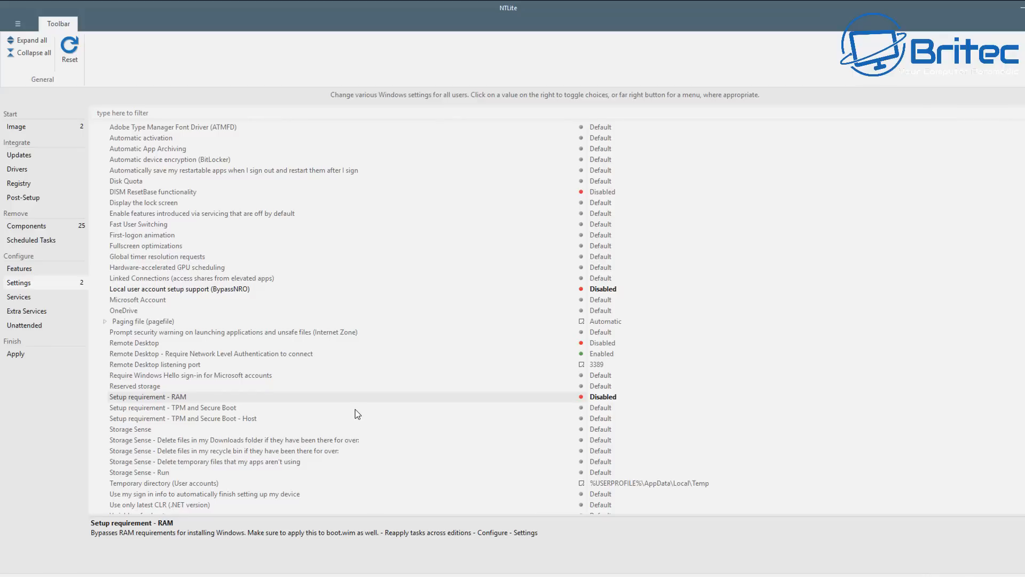
- Disable Setup requirement - TPM and Secure Boot as well as its Host variant in the System settings
left_click(356, 409)
double_click(356, 409)
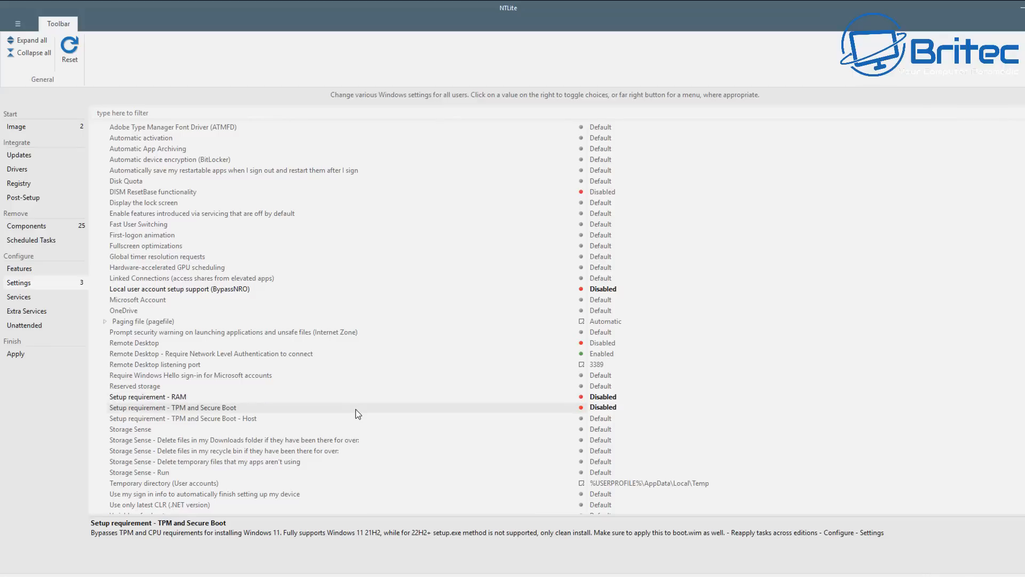
double_click(346, 420)
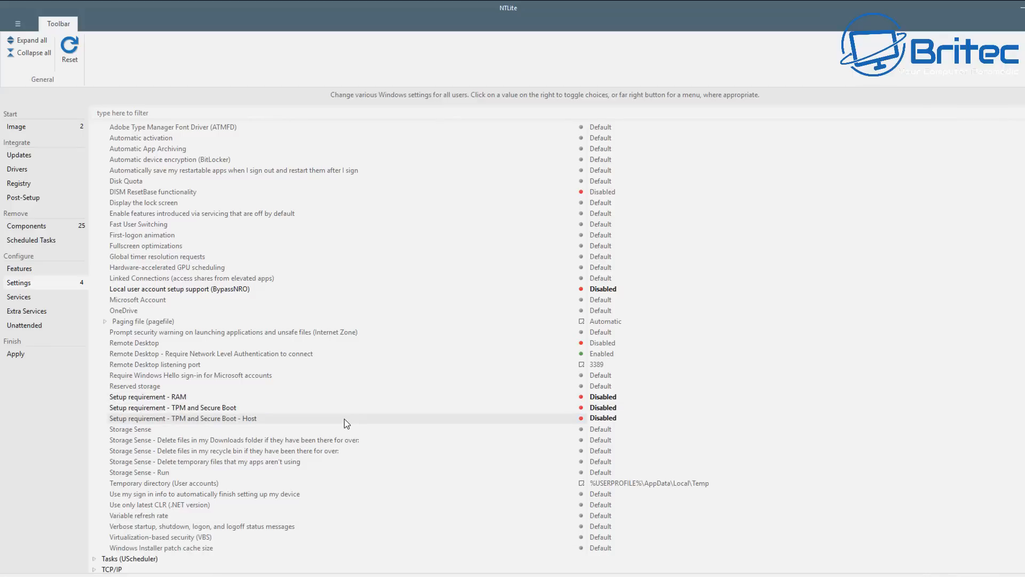
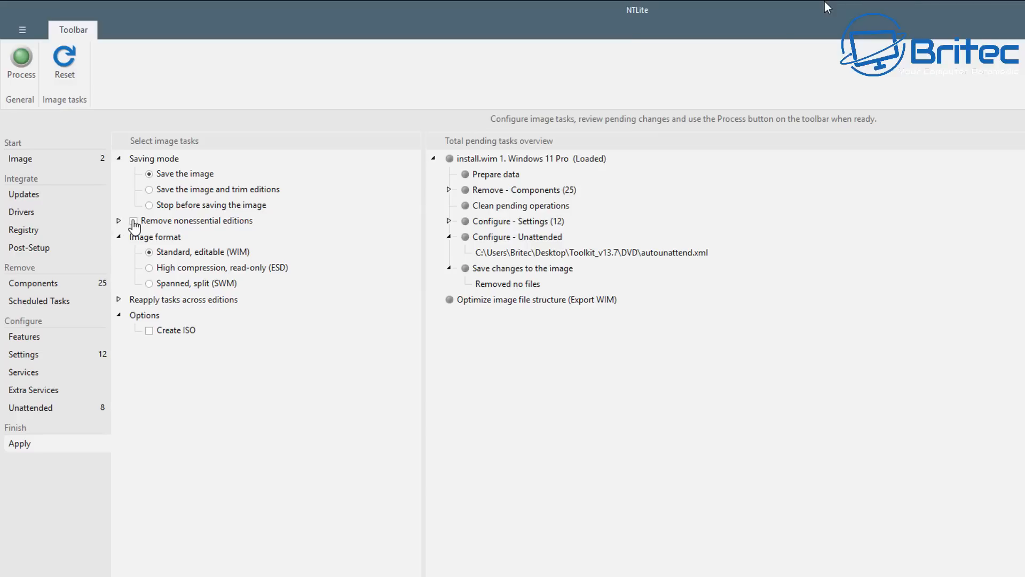
- Include the nonessential edition boot.wim 1. Microsoft Windows PE (x64) for removal in the image tasks
left_click(134, 222)
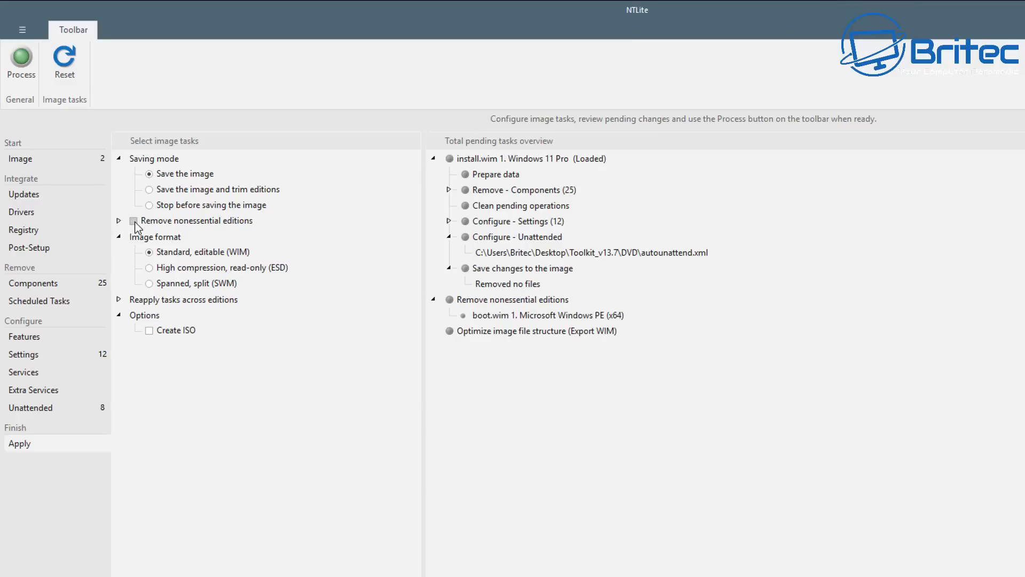
left_click(118, 222)
left_click(133, 221)
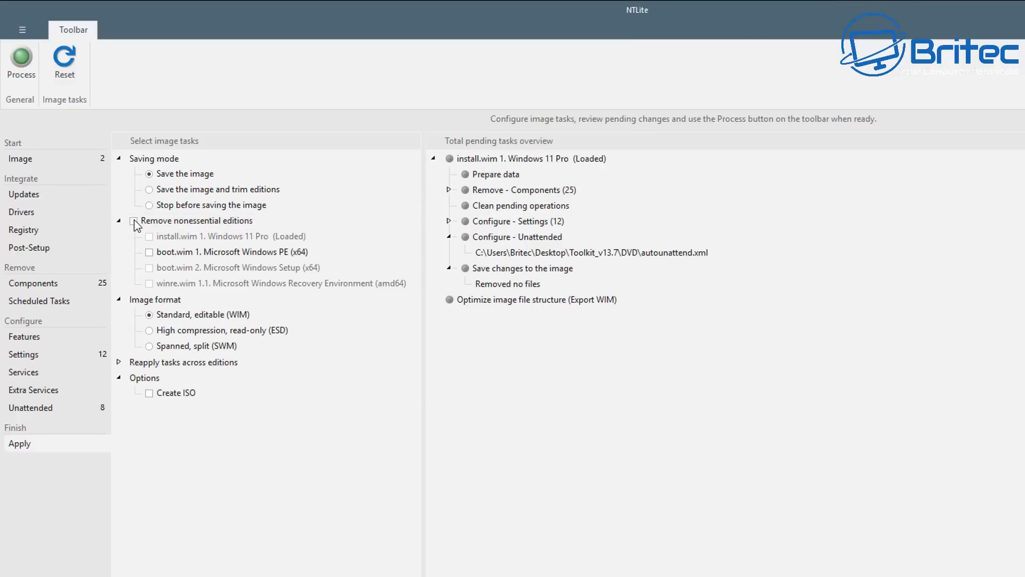
left_click(134, 221)
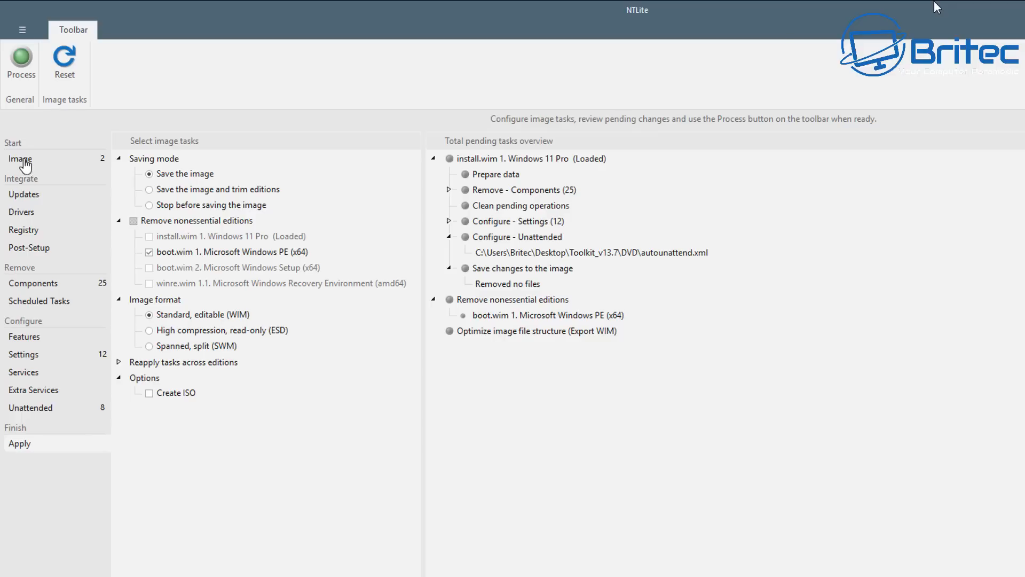
- Check the boot.wim entry in the image list and set the image format to High compression, read-only (ESD)
left_click(26, 163)
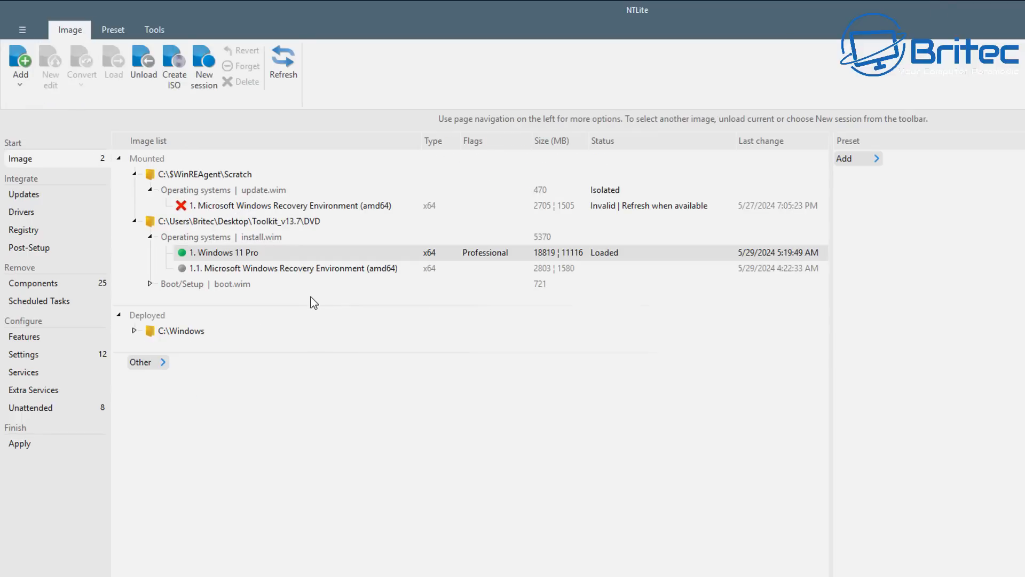
double_click(280, 287)
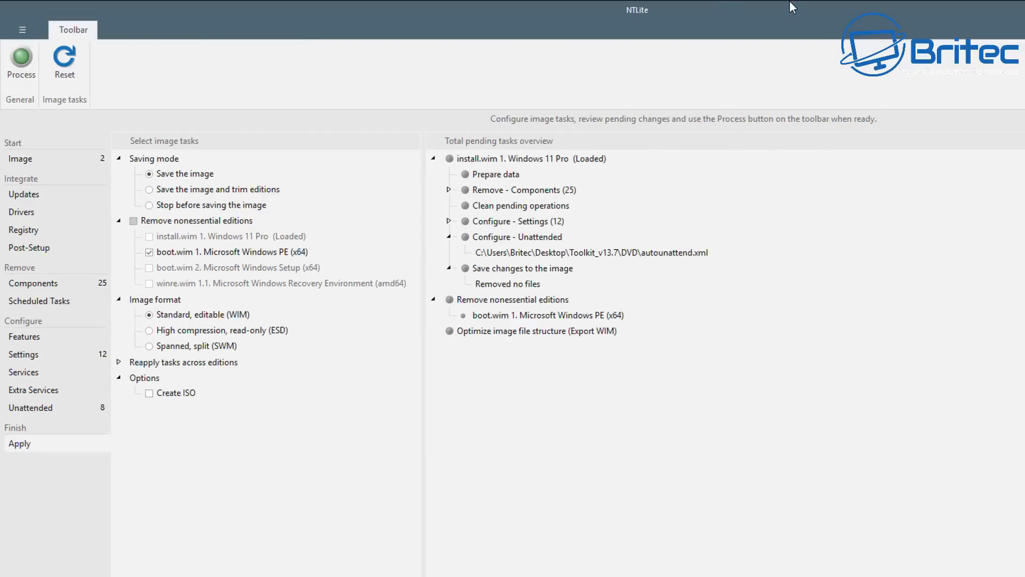
left_click(151, 332)
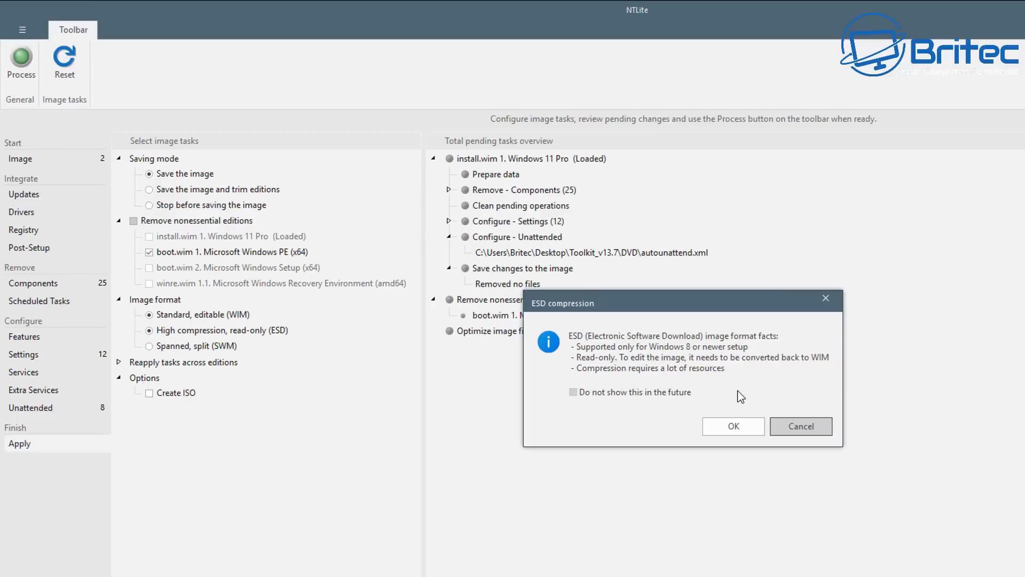
left_click(737, 430)
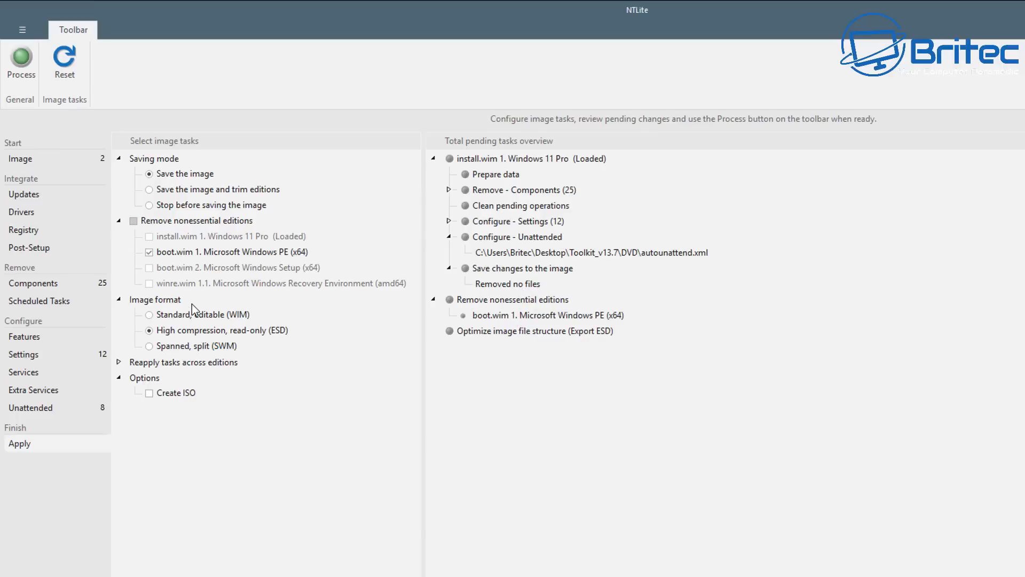
- Set up ISO creation as NTLite.iso on the Desktop with the label NTLite and start processing the image
left_click(149, 395)
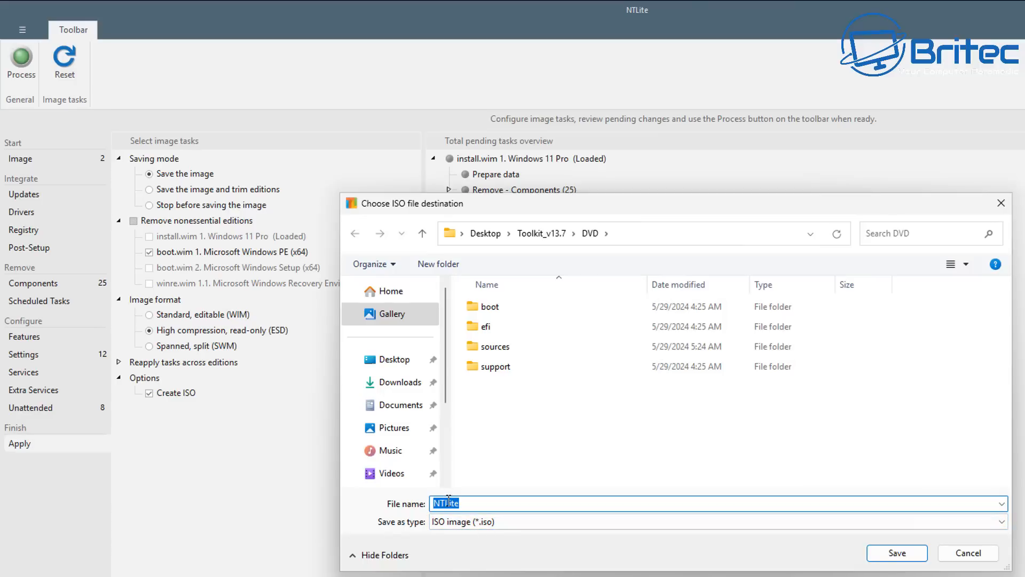
left_click(378, 361)
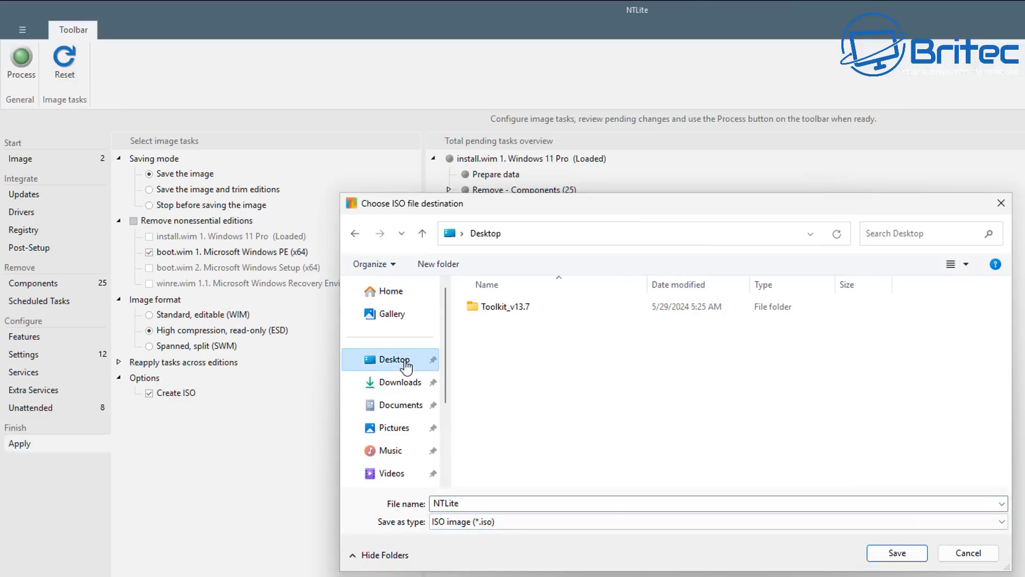
left_click(895, 558)
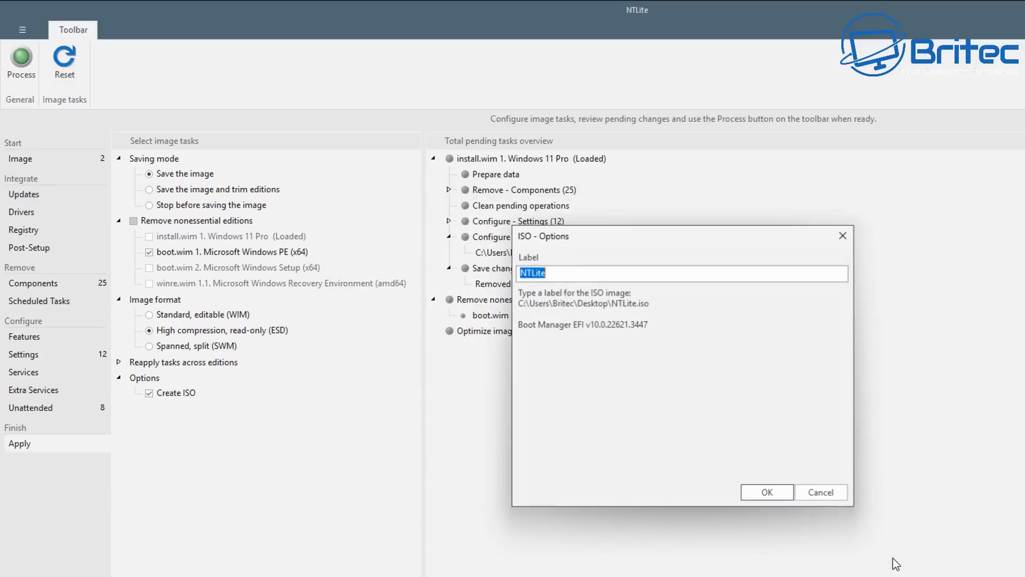
left_click(754, 492)
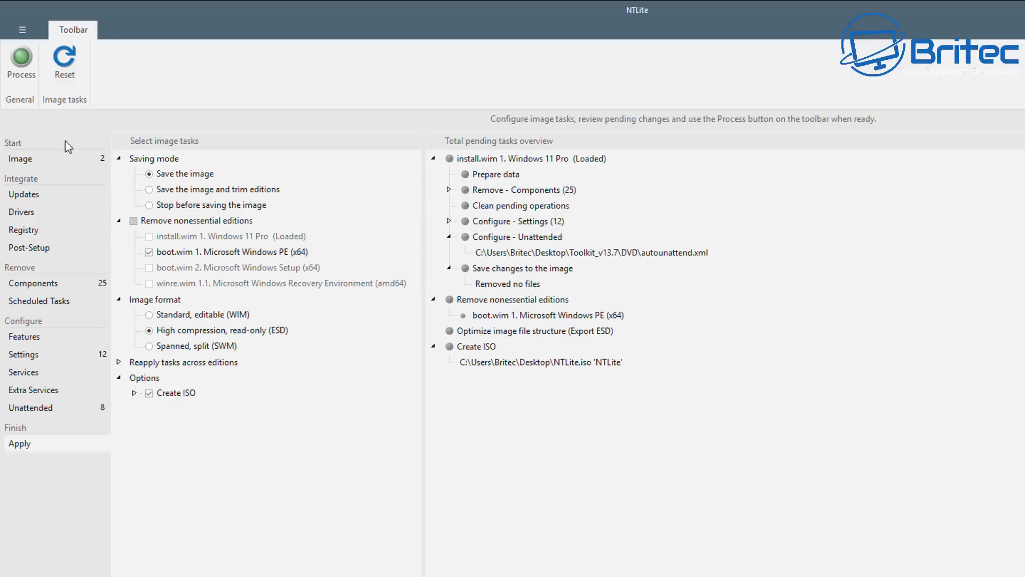
left_click(24, 60)
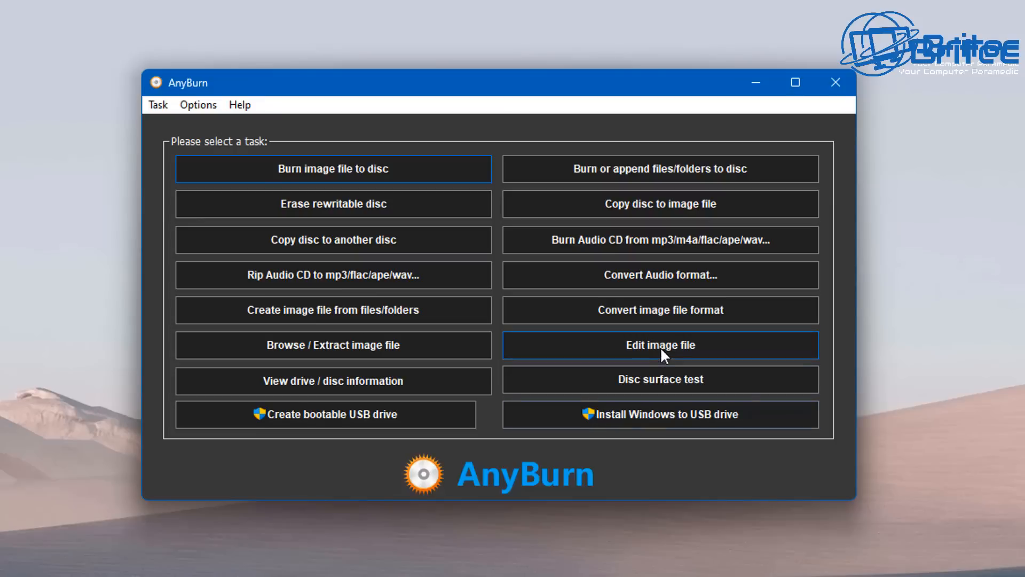
- In AnyBurn, choose to edit an image file and select NTLite.iso from the Desktop
left_click(662, 345)
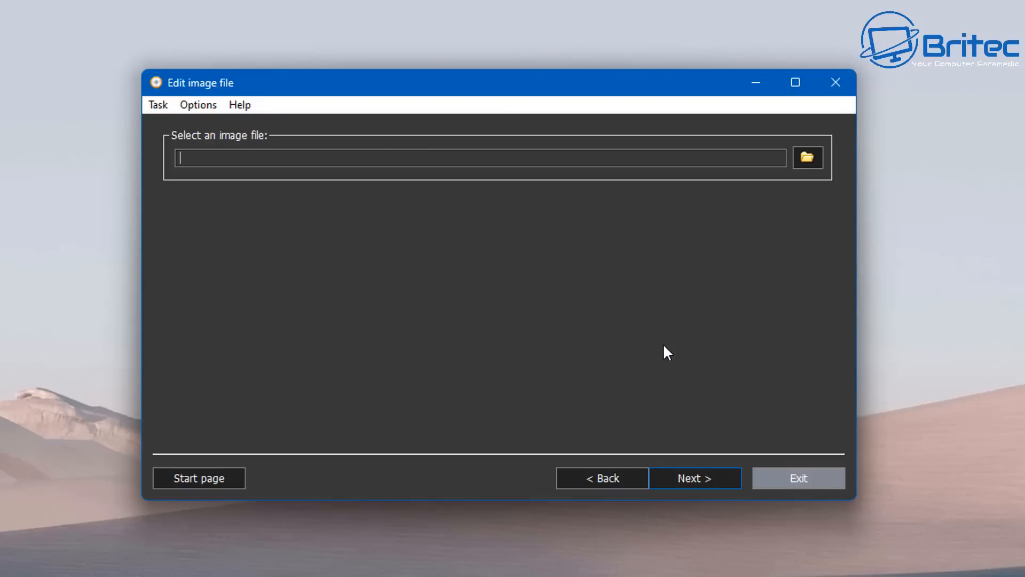
left_click(806, 155)
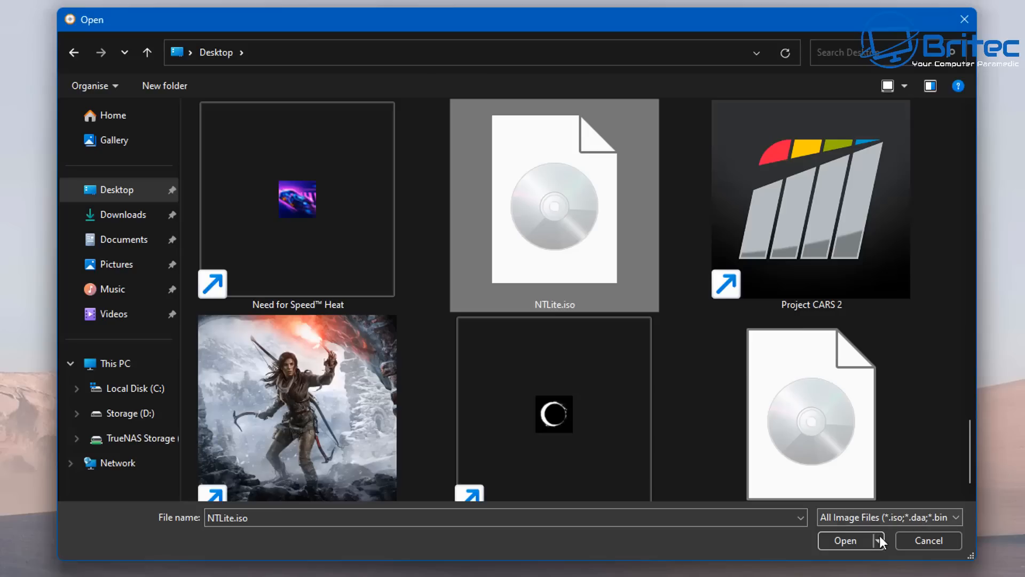
left_click(837, 541)
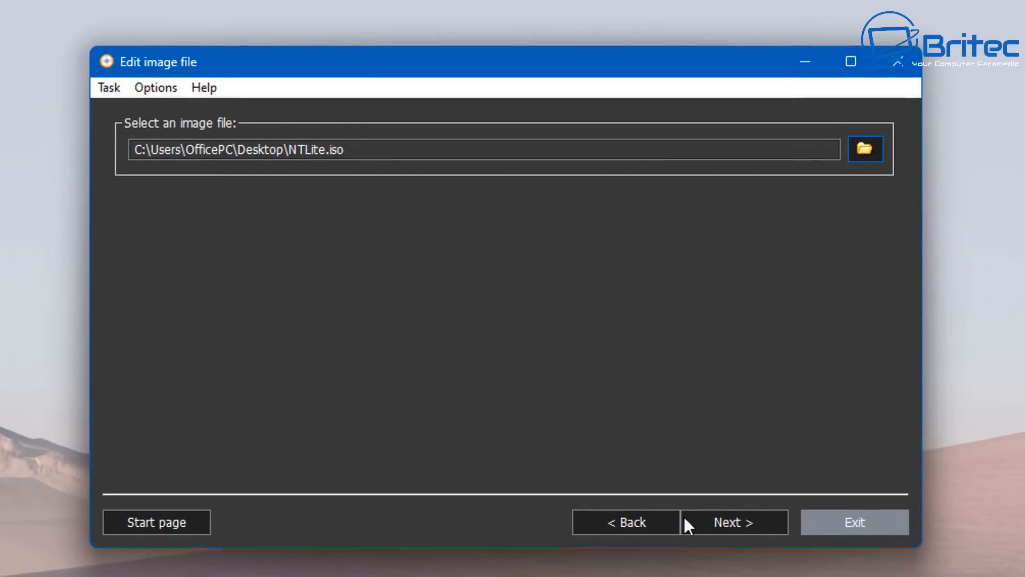
- Load the contents of NTLite.iso and delete the existing autounattend.xml from the image root
left_click(756, 521)
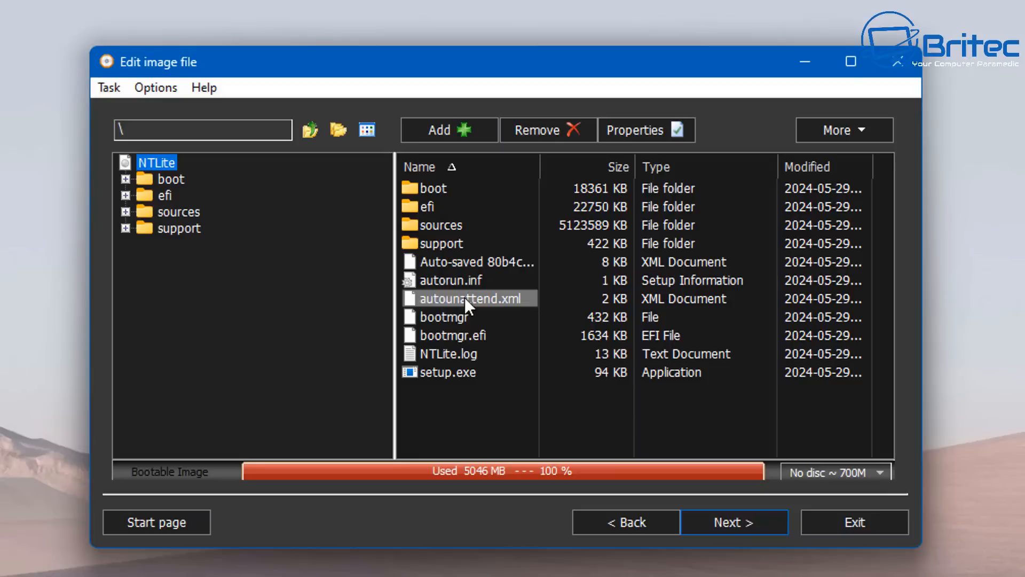
left_click(464, 297)
left_click(565, 127)
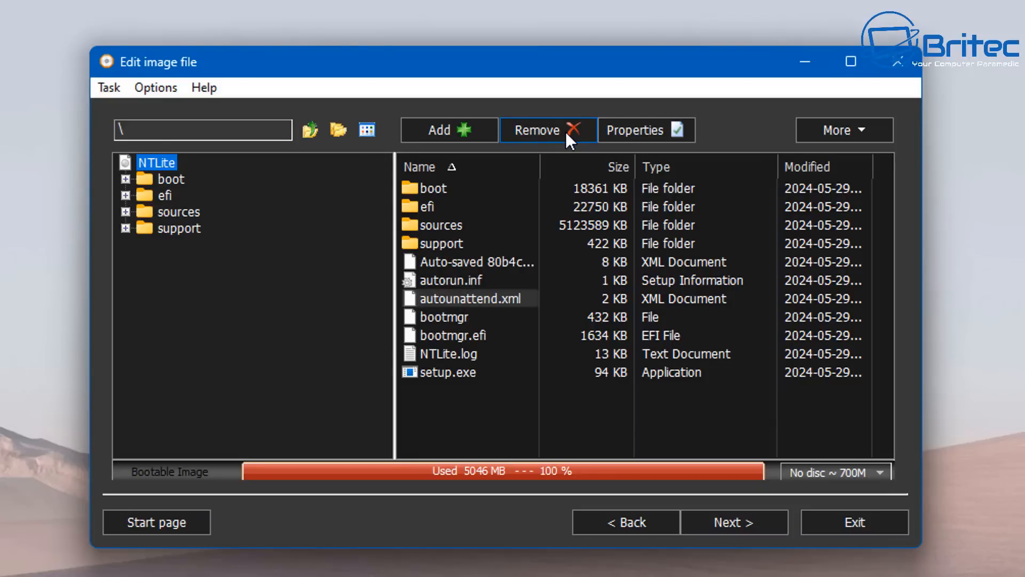
left_click(476, 298)
left_click(517, 320)
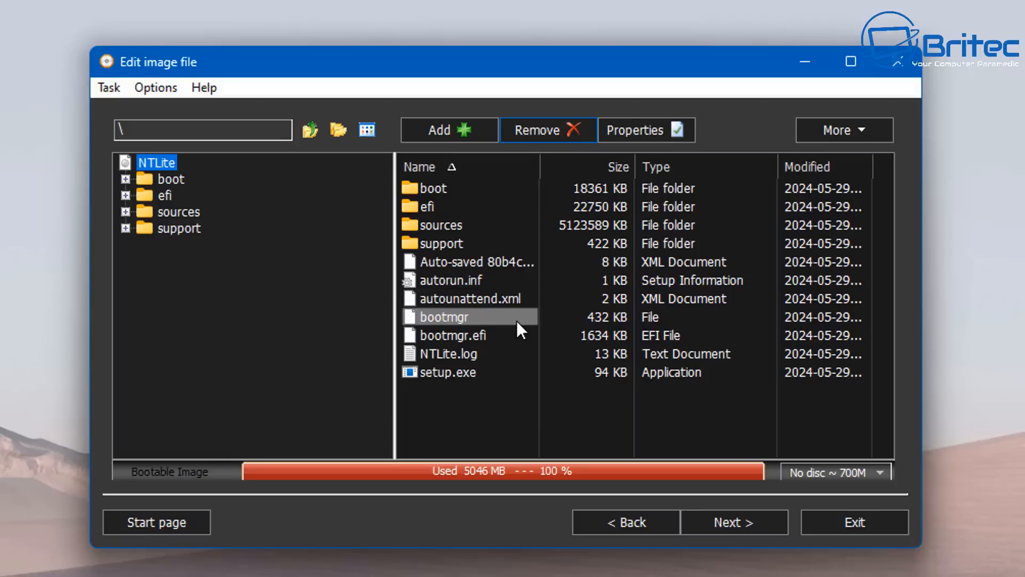
left_click(482, 296)
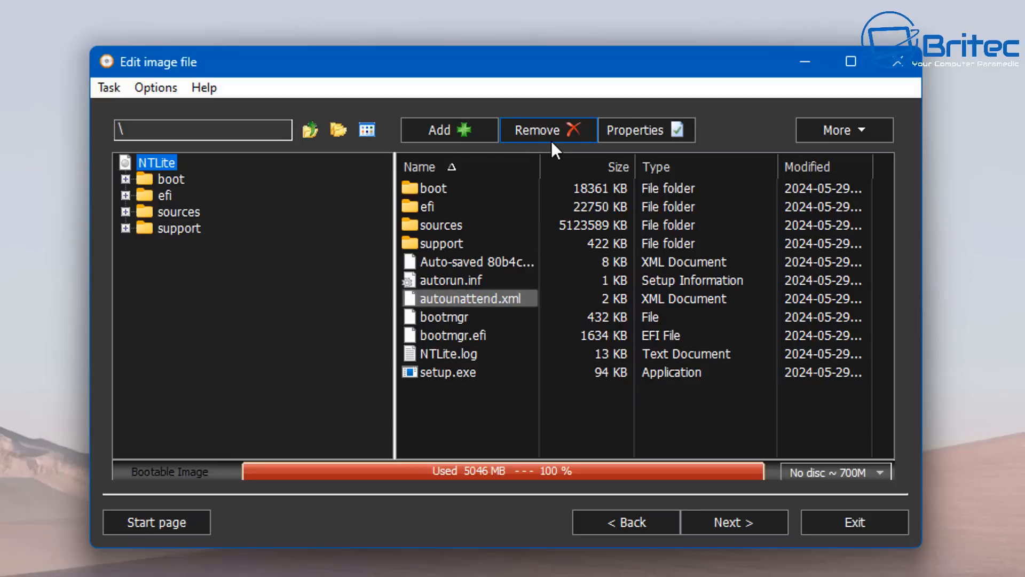
left_click(554, 125)
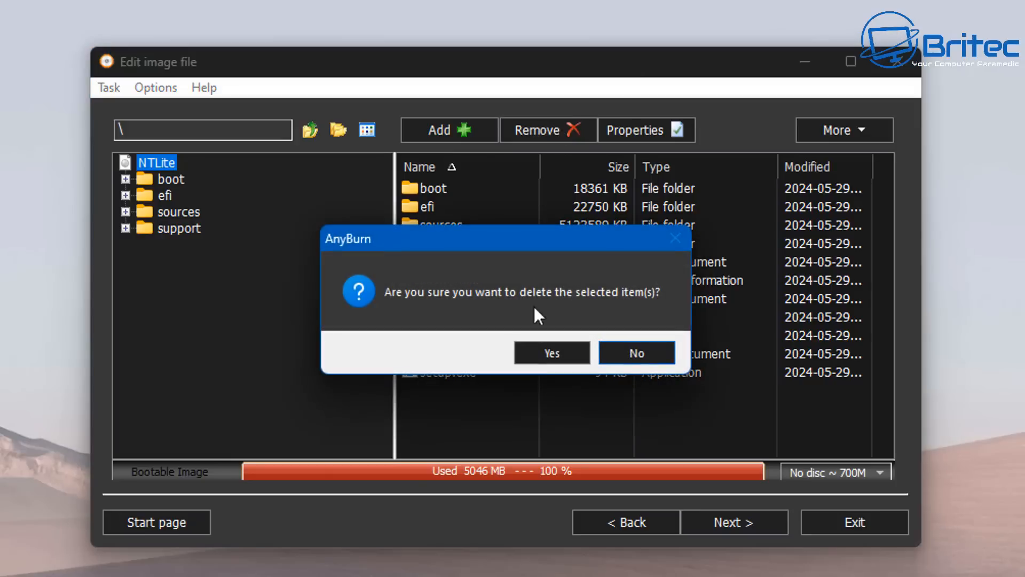
left_click(558, 352)
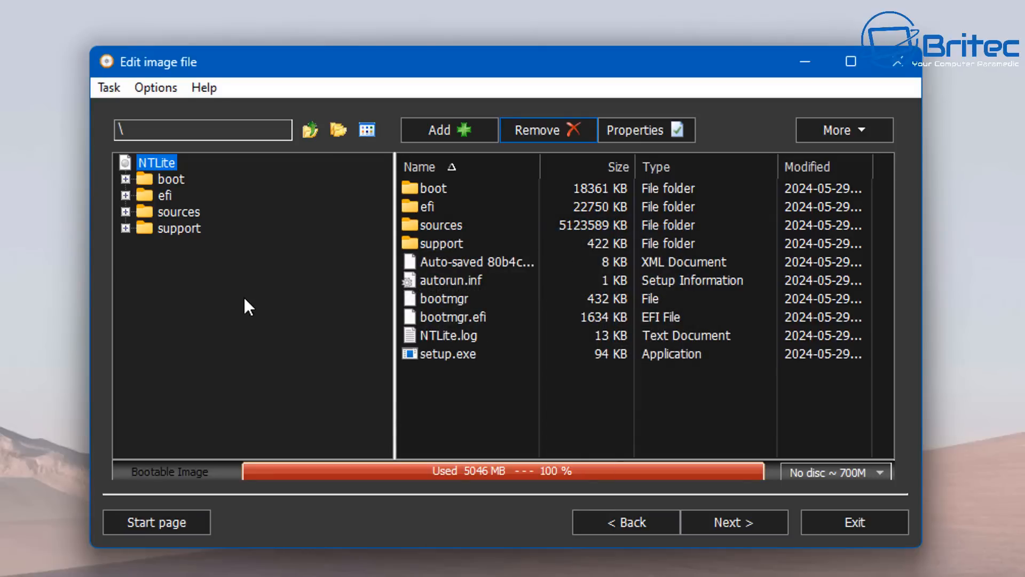
- Add the autounattend.xml file from the Downloads folder to the image root
left_click(446, 125)
left_click(320, 132)
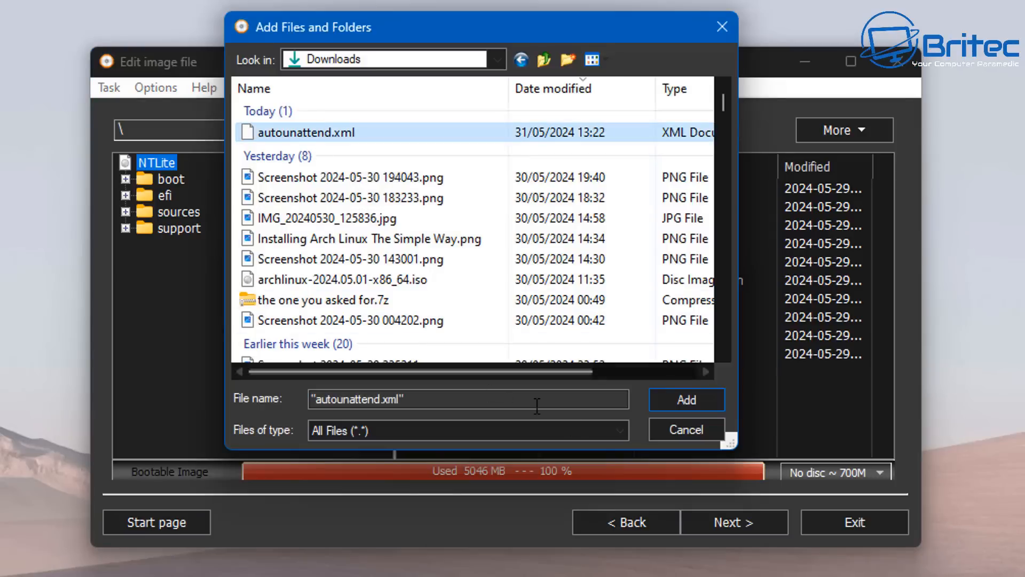
left_click(684, 400)
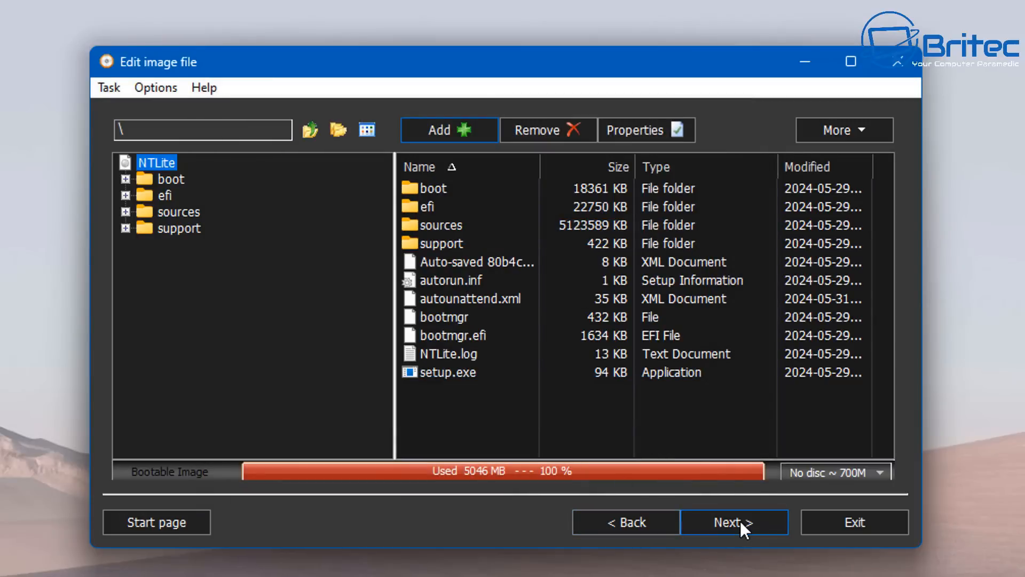
- Create the edited image as a standard ISO named NTLite.iso in Downloads, and boot the virtual machine from the disc
left_click(740, 520)
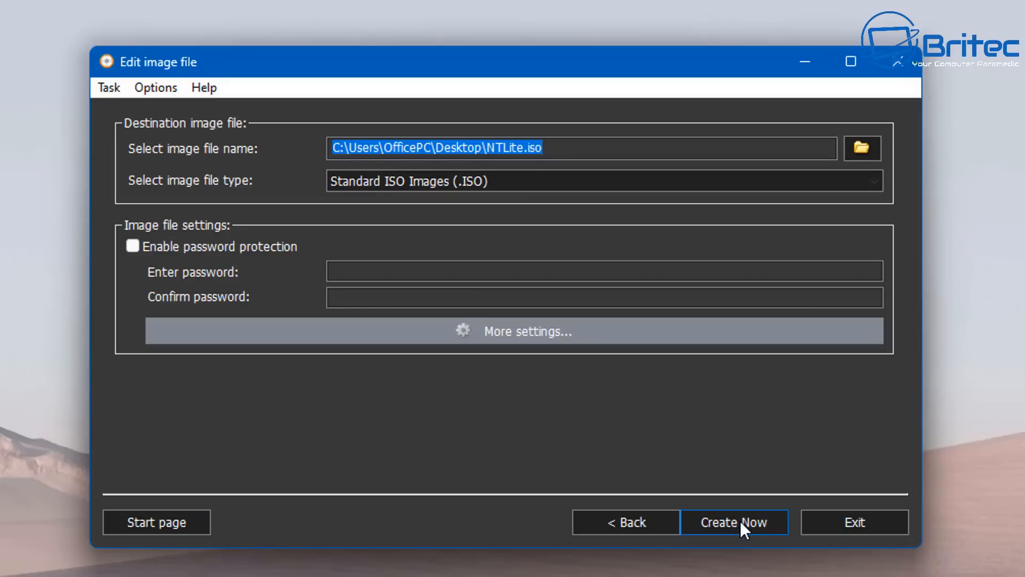
left_click(524, 150)
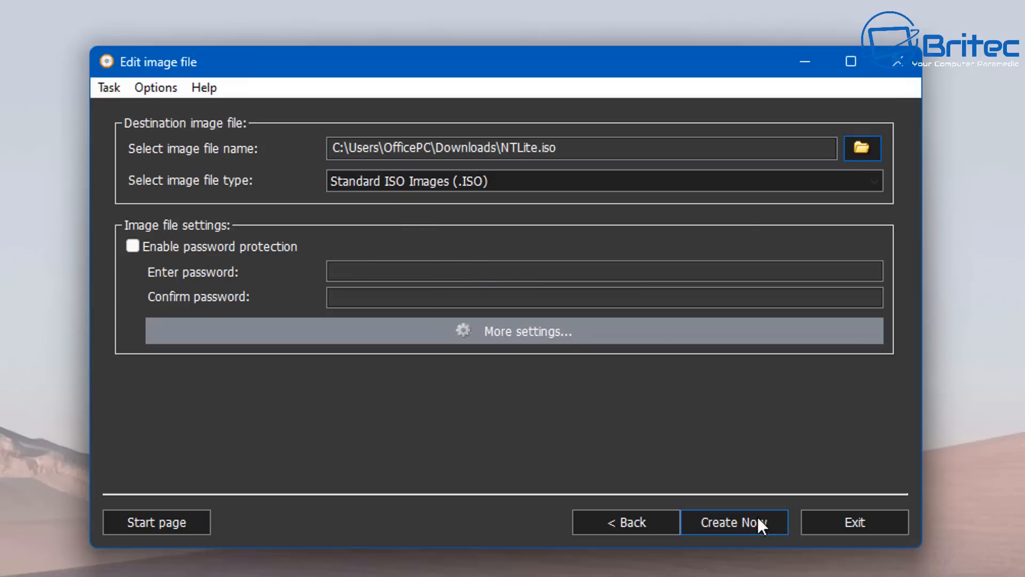
left_click(743, 528)
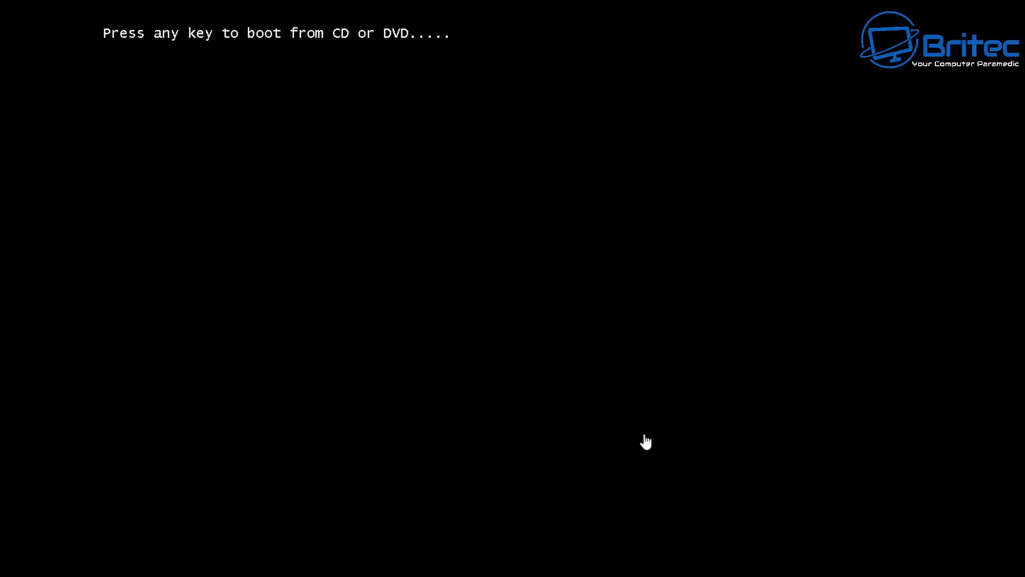
key("Return")
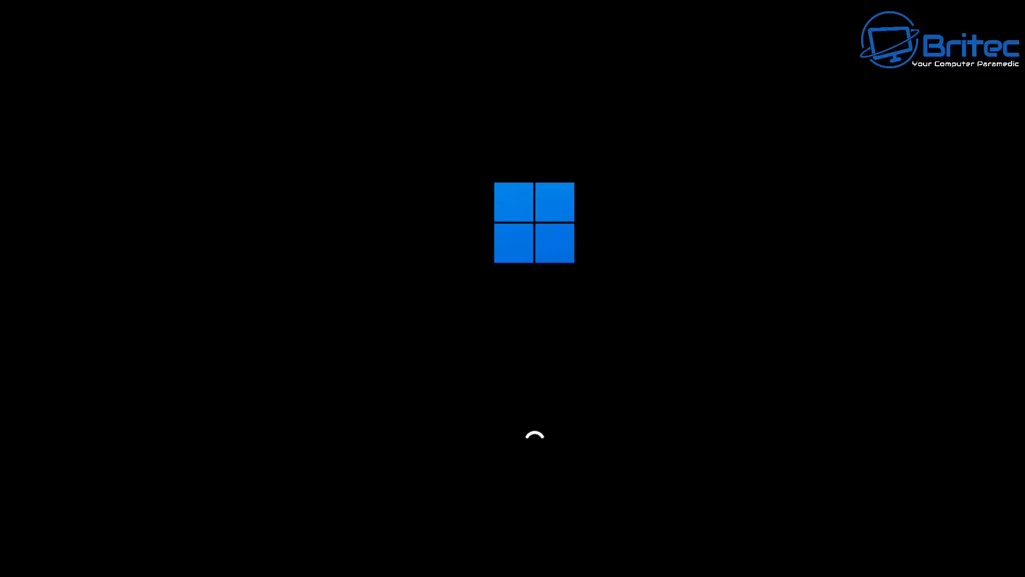
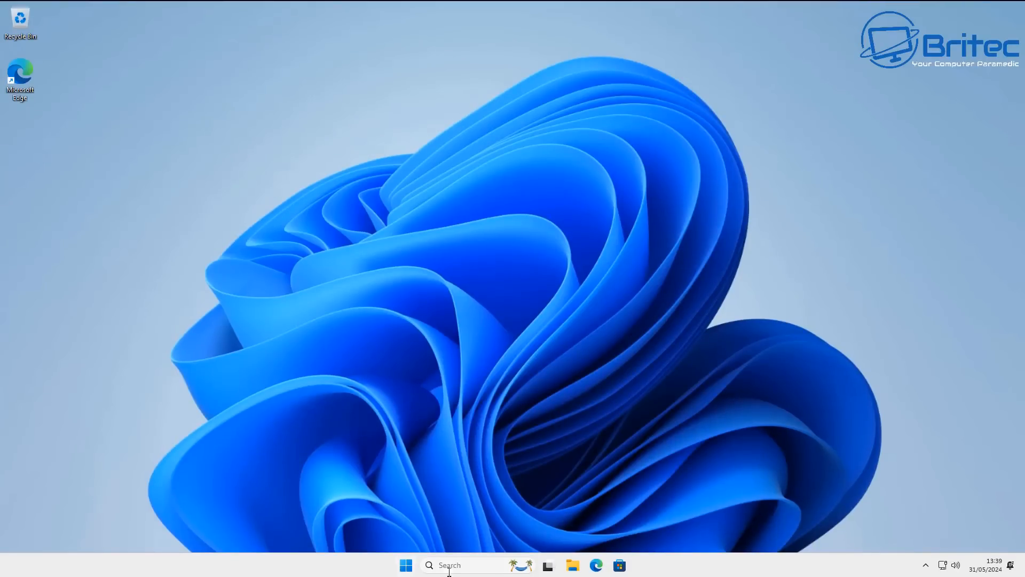
- Review the full list of installed apps on the new Windows installation
left_click(405, 565)
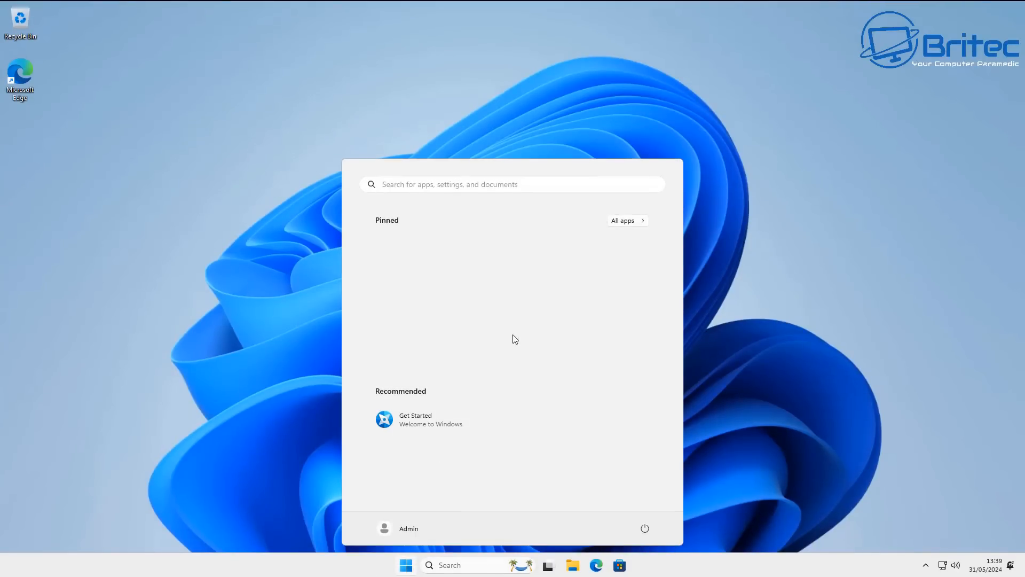
left_click(619, 222)
scroll(493, 320, "down", 2)
scroll(497, 344, "down", 1)
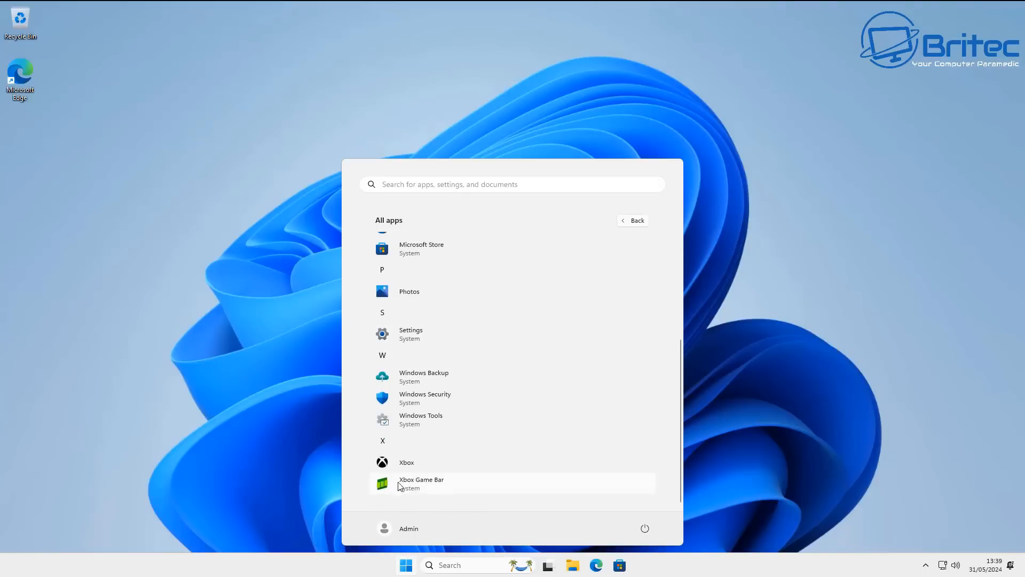
scroll(476, 272, "up", 3)
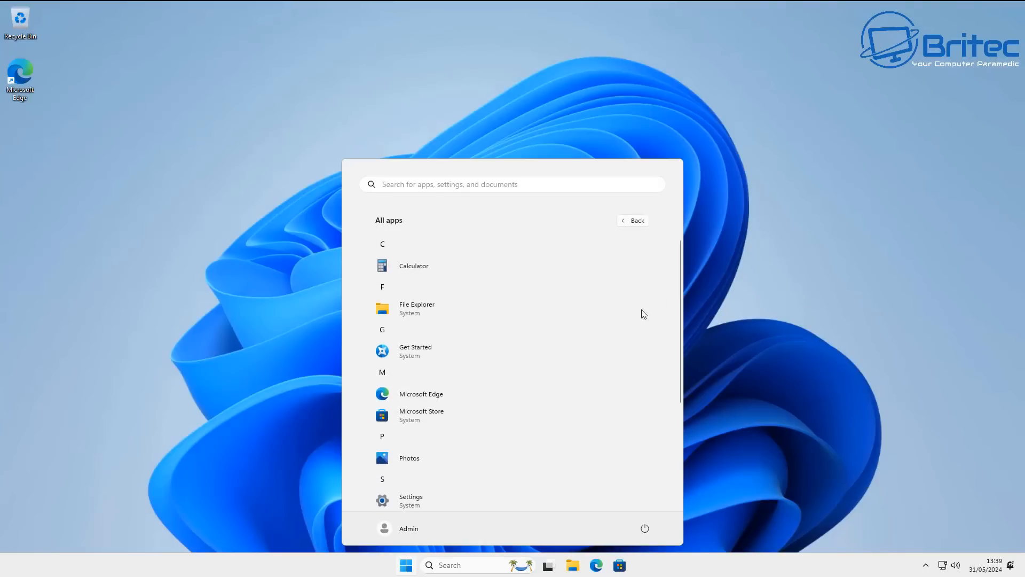
left_click(748, 211)
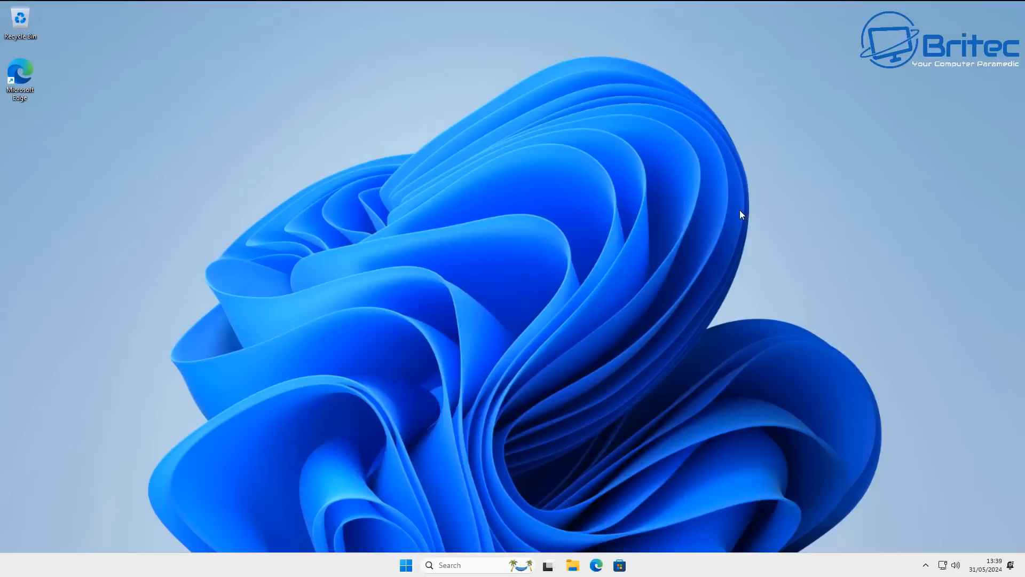
- Open Windows Settings from the list of all apps and maximize its window
left_click(406, 565)
left_click(632, 221)
left_click(407, 501)
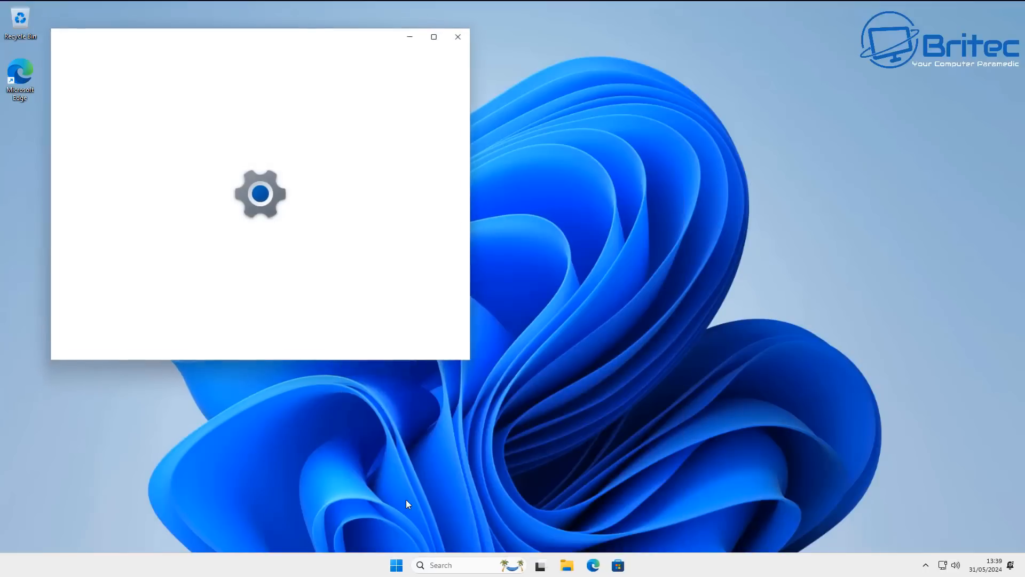
left_click(441, 38)
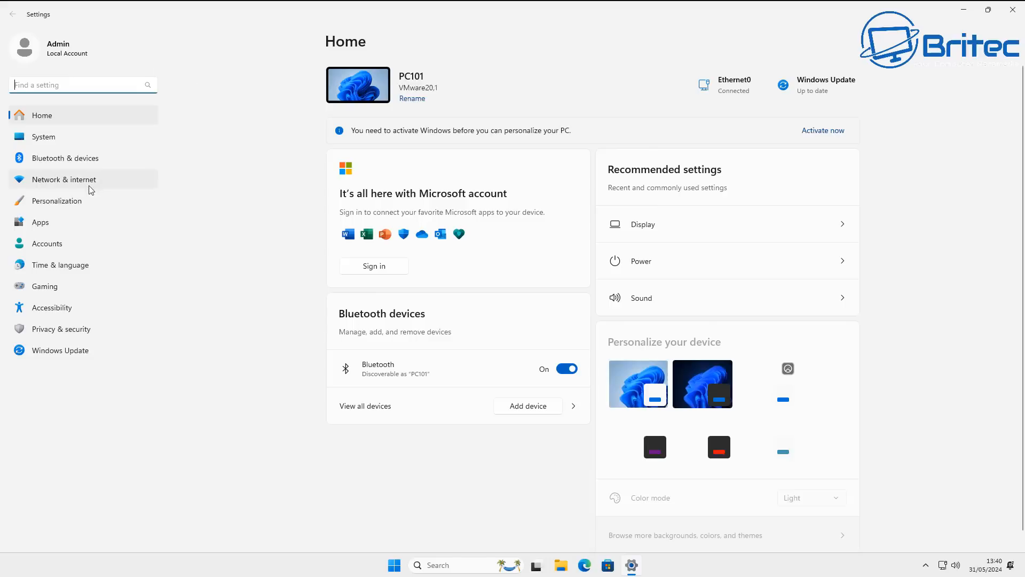
- Check the Calendar and Location app permissions under Privacy & security
left_click(48, 334)
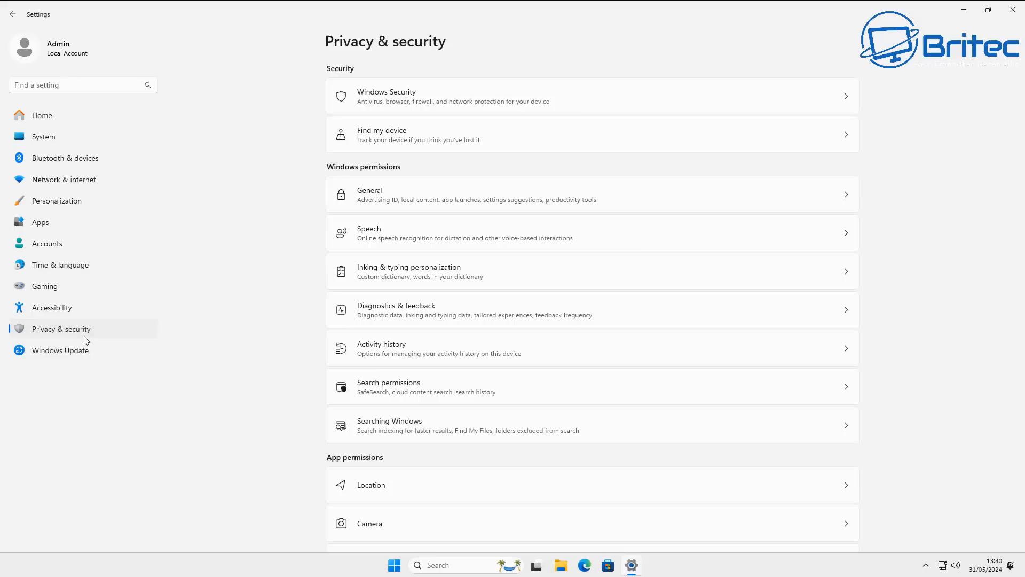
scroll(622, 256, "down", 1)
scroll(622, 256, "down", 8)
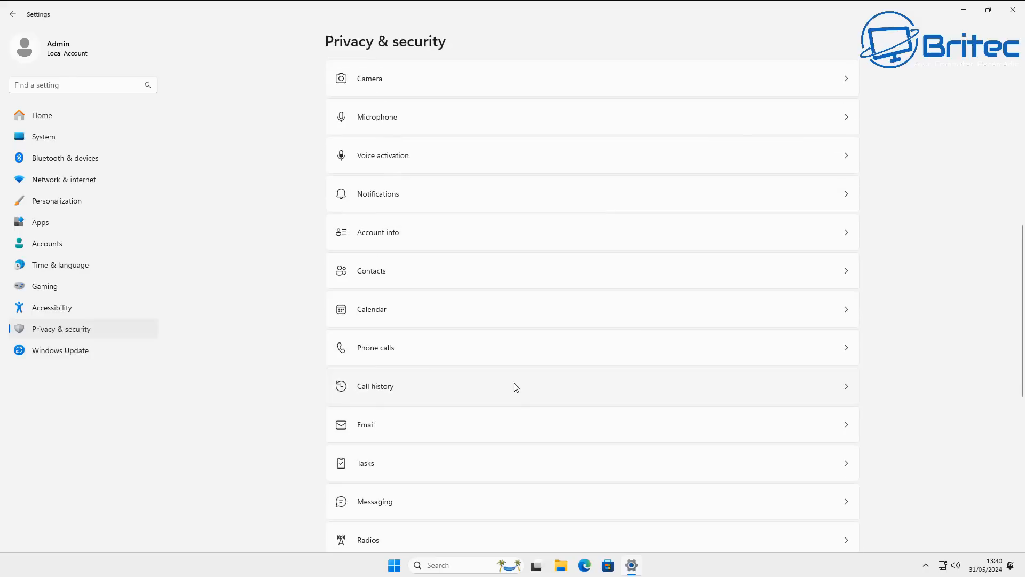
left_click(483, 315)
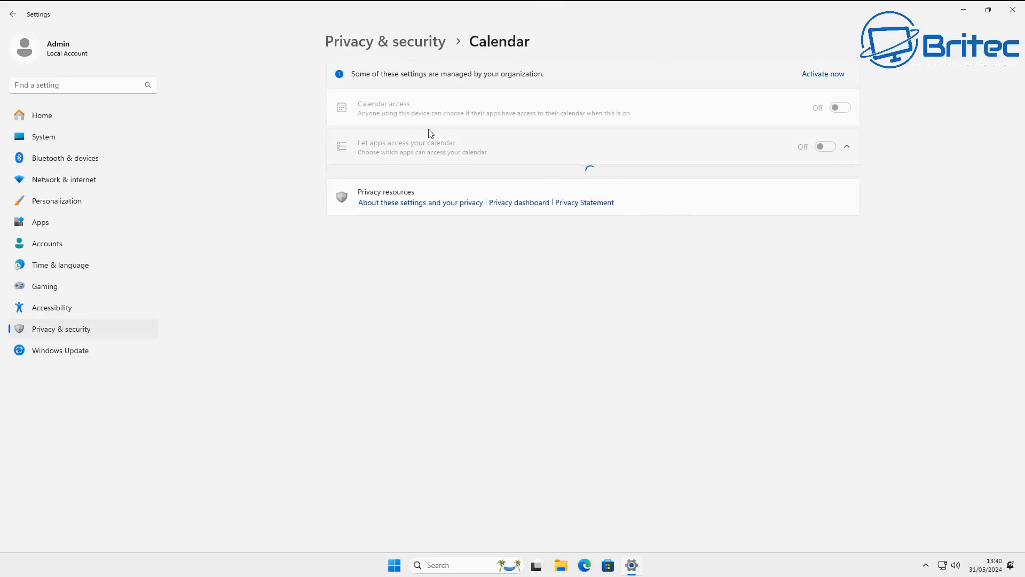
left_click(13, 14)
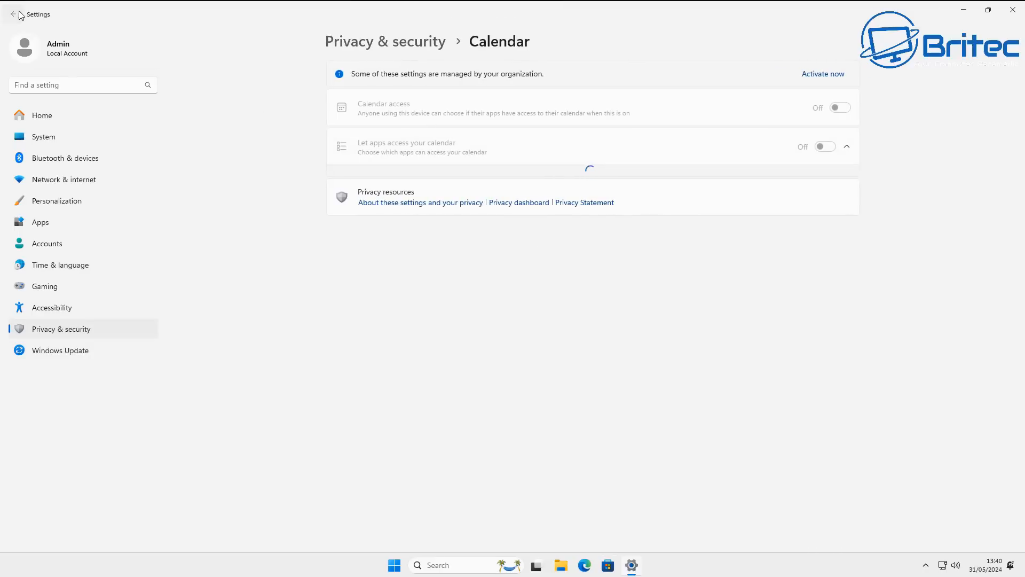
scroll(481, 449, "down", 6)
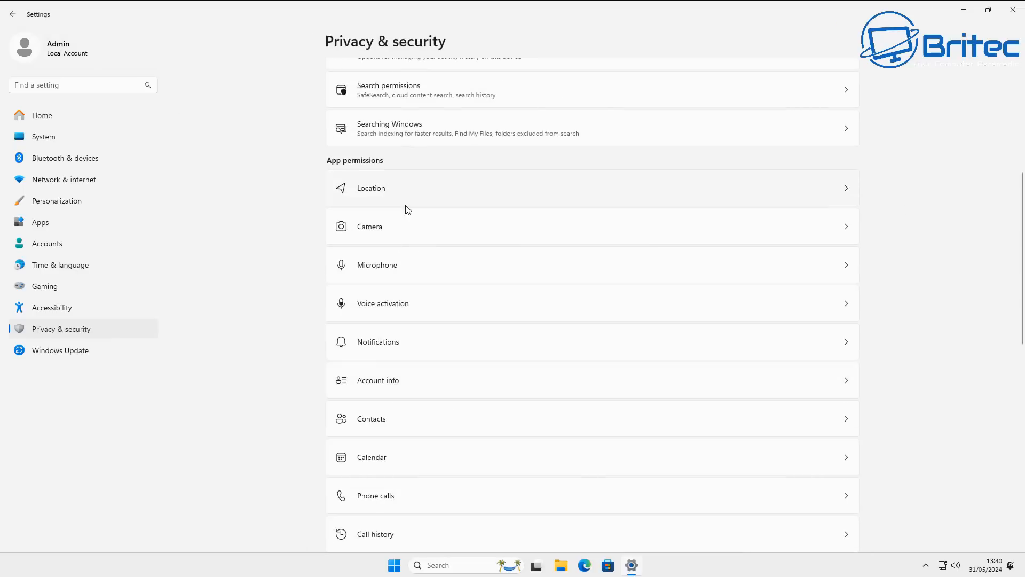
left_click(415, 193)
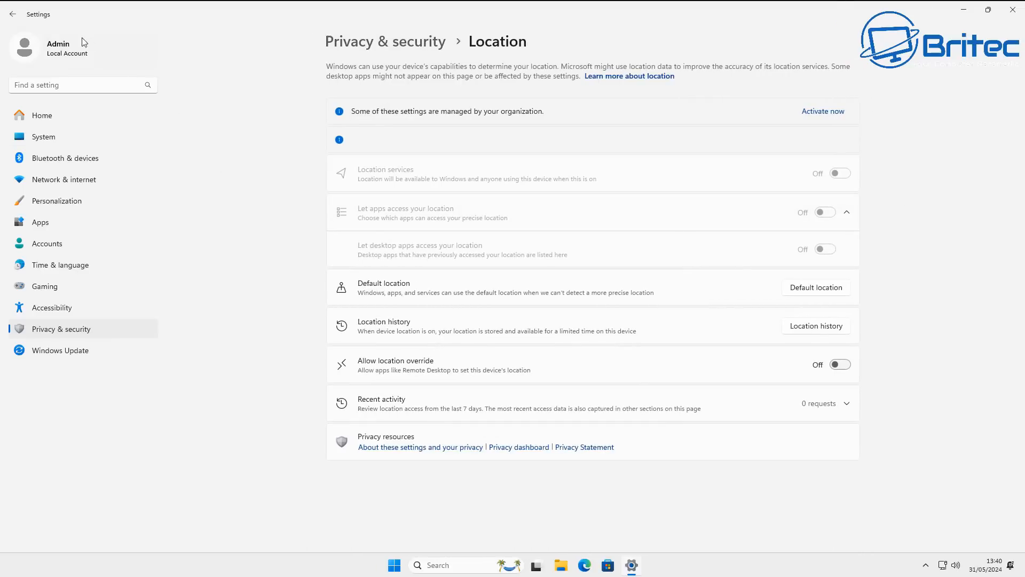
left_click(11, 15)
- Check the Music library and Screenshots and apps permissions under Privacy & security
scroll(505, 380, "down", 10)
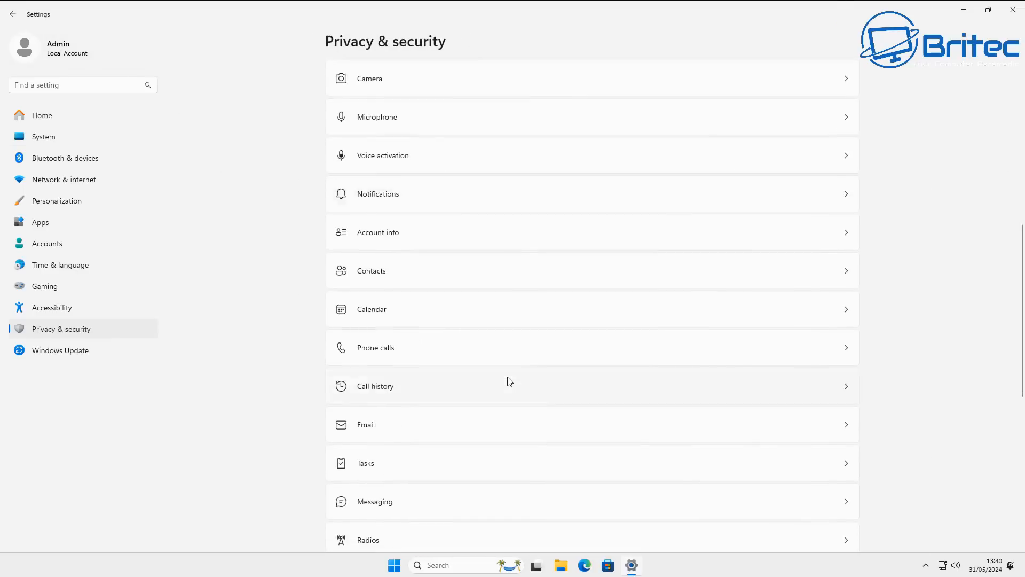
left_click(442, 435)
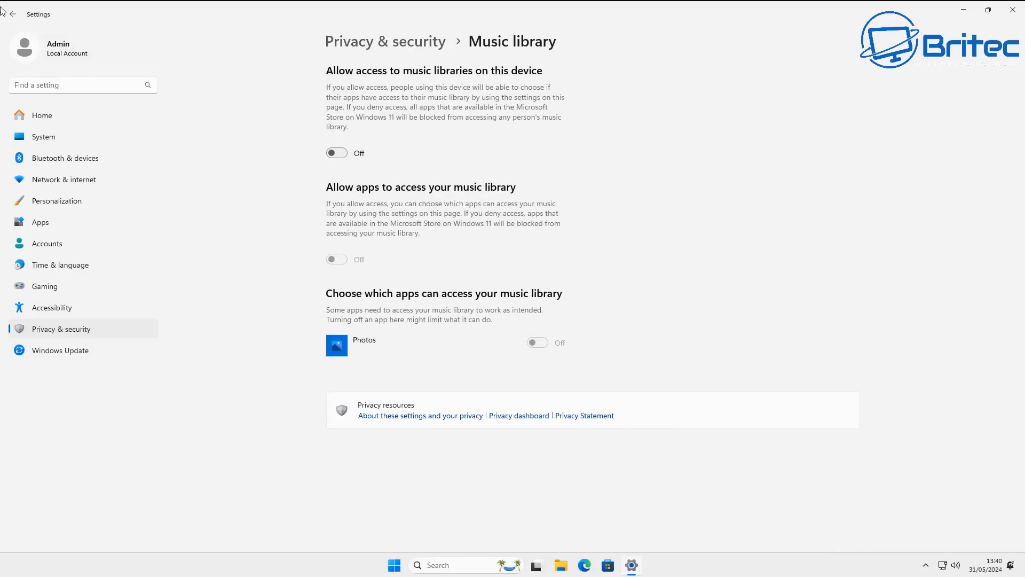
left_click(8, 14)
scroll(410, 343, "down", 15)
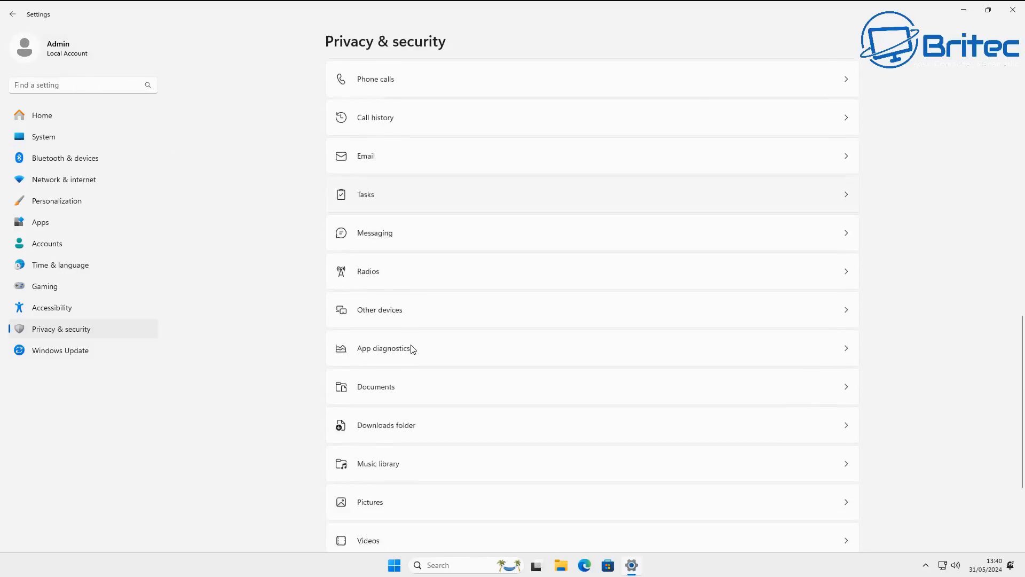
left_click(438, 513)
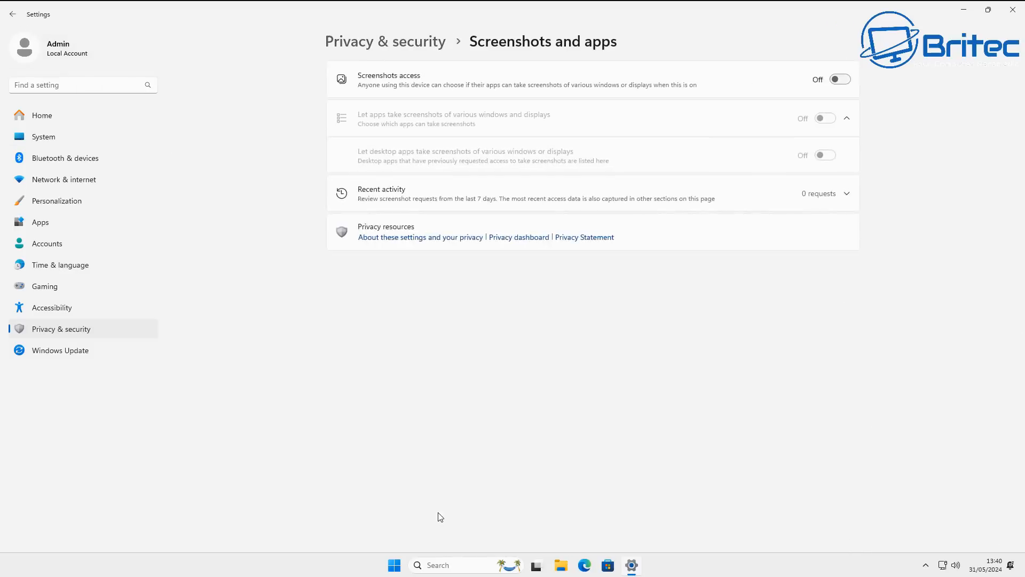
left_click(12, 14)
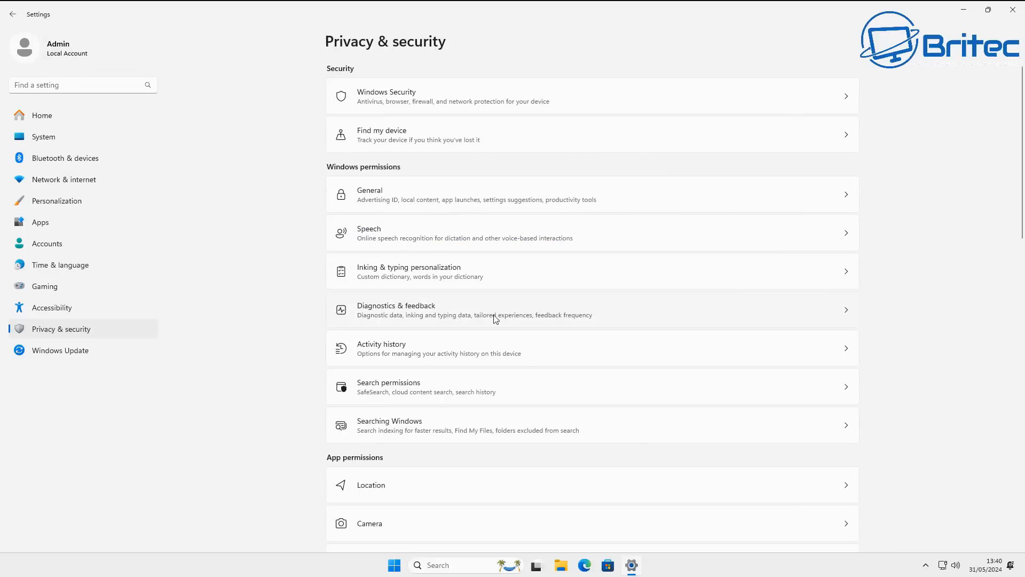
- Check the Diagnostics & feedback settings and the Windows Update page
left_click(408, 304)
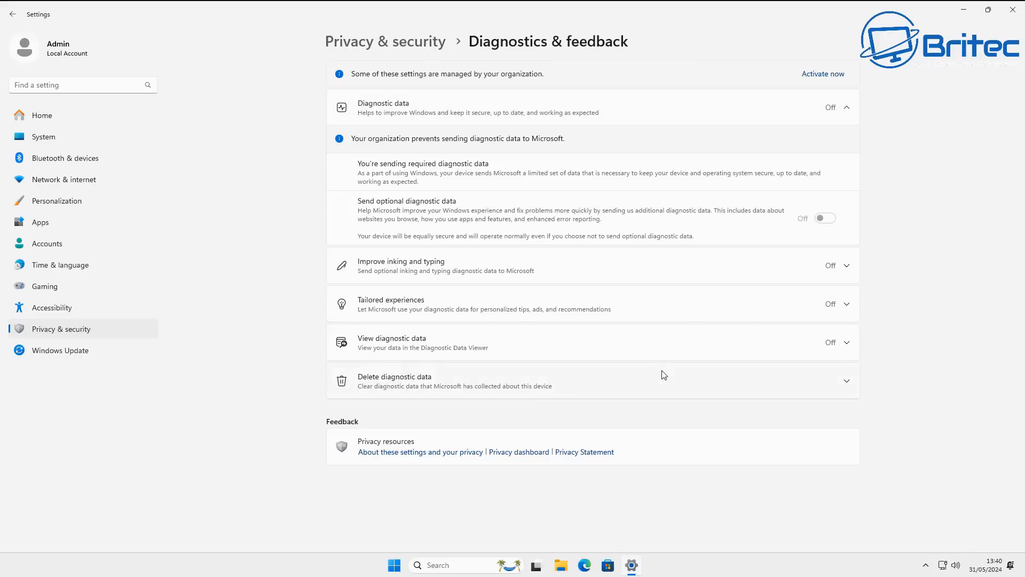
left_click(13, 14)
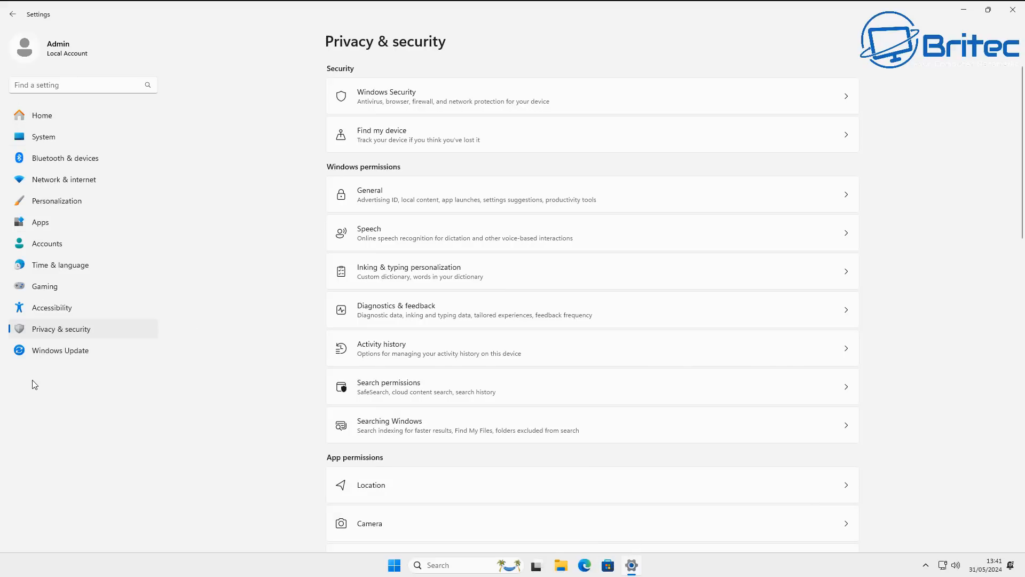
left_click(42, 350)
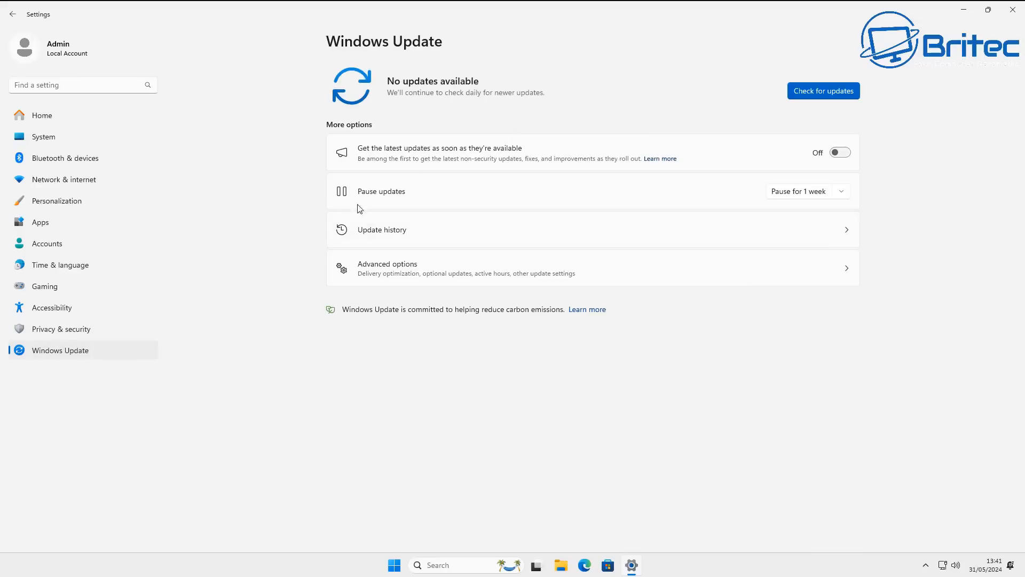
left_click(12, 16)
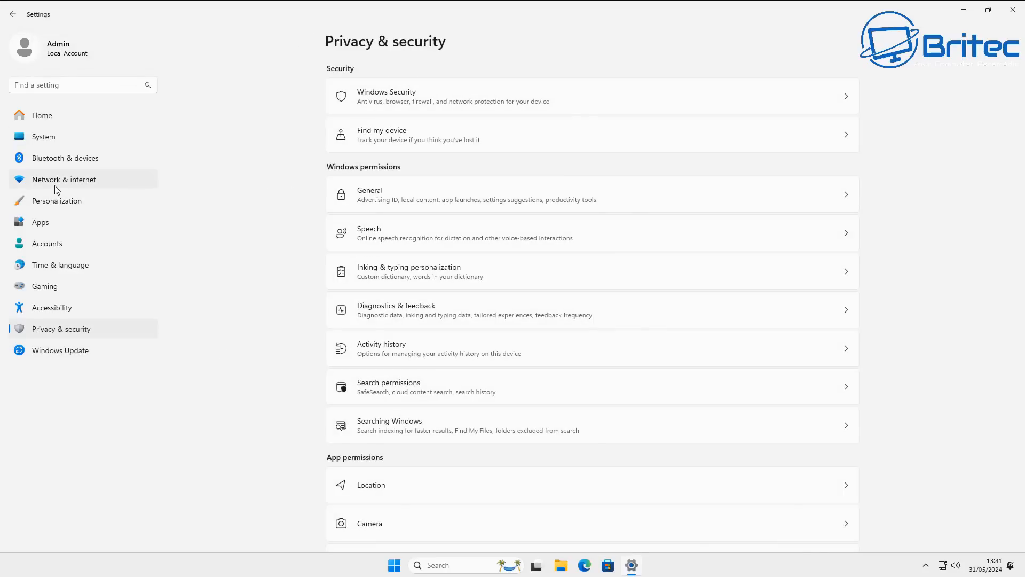
- Set the taskbar's Search item to Search icon only with Task view turned off, and open the System settings
left_click(61, 207)
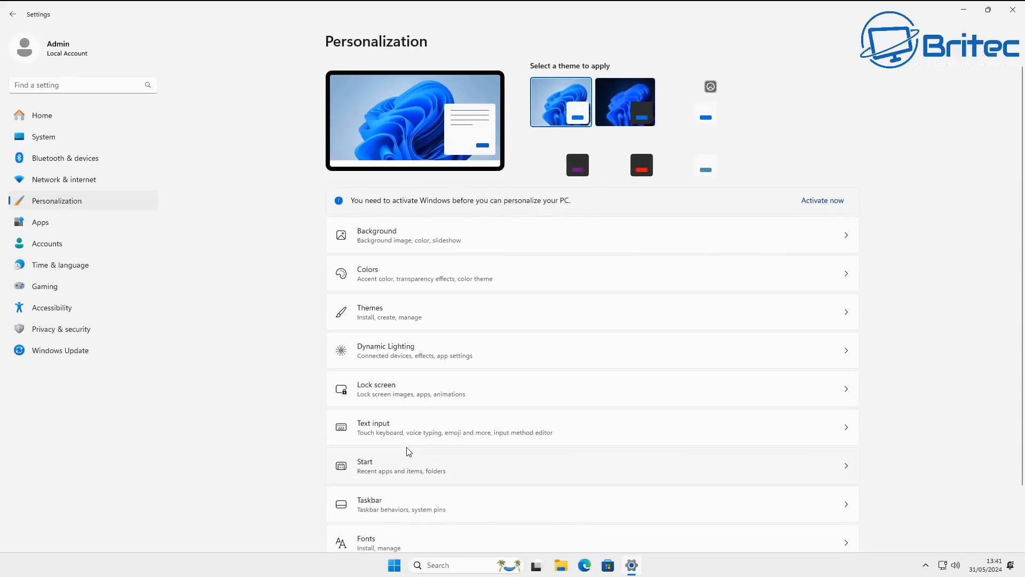
left_click(410, 507)
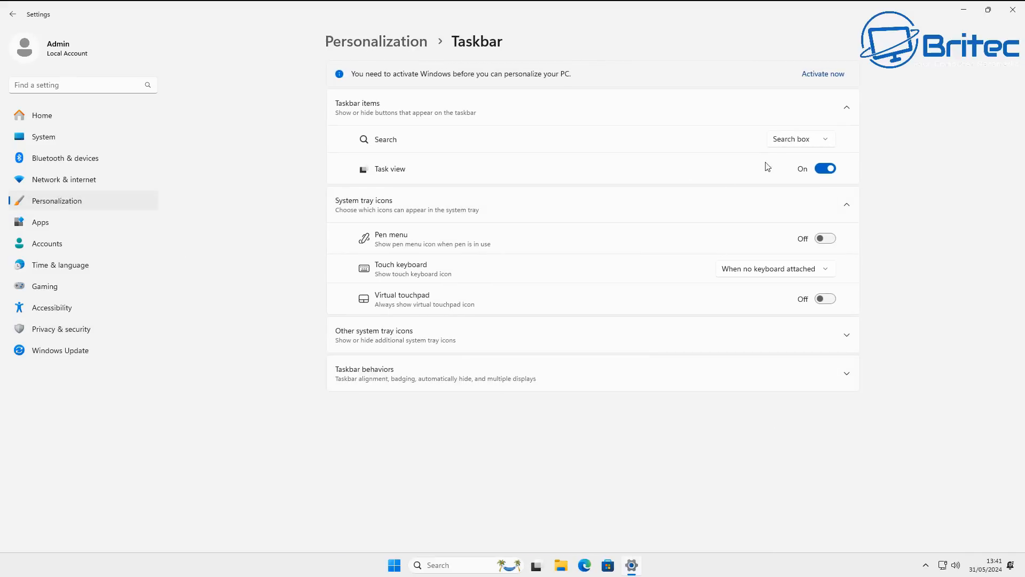
left_click(823, 142)
left_click(796, 99)
left_click(825, 169)
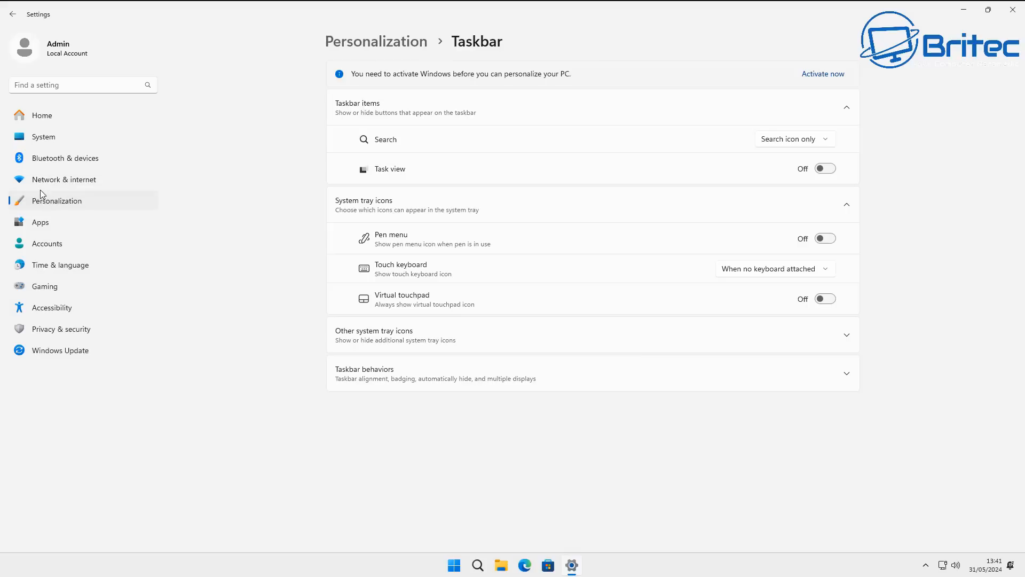
left_click(43, 136)
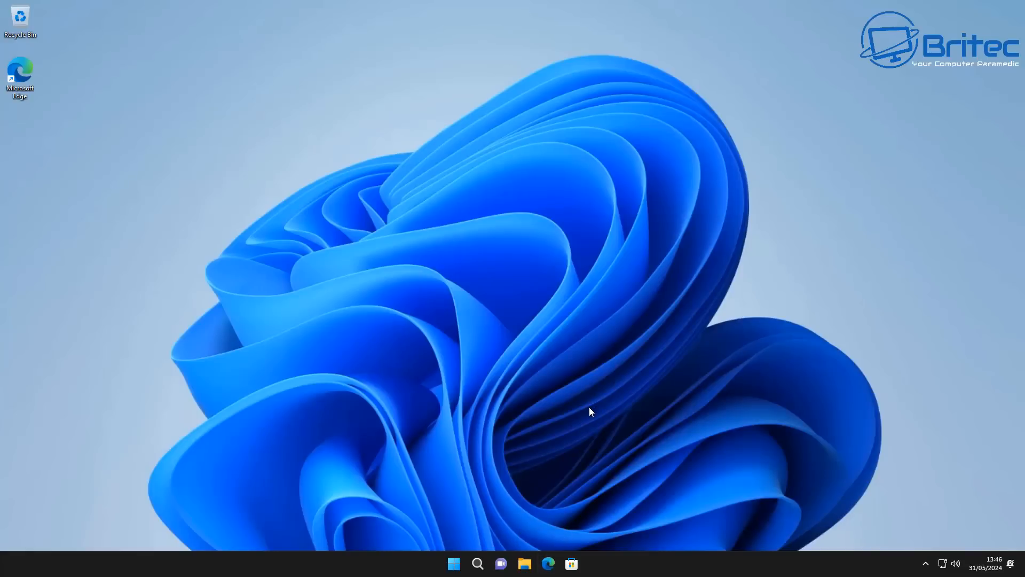
- View the Start menu on the desktop, and open Task Manager in a maximized window
left_click(454, 563)
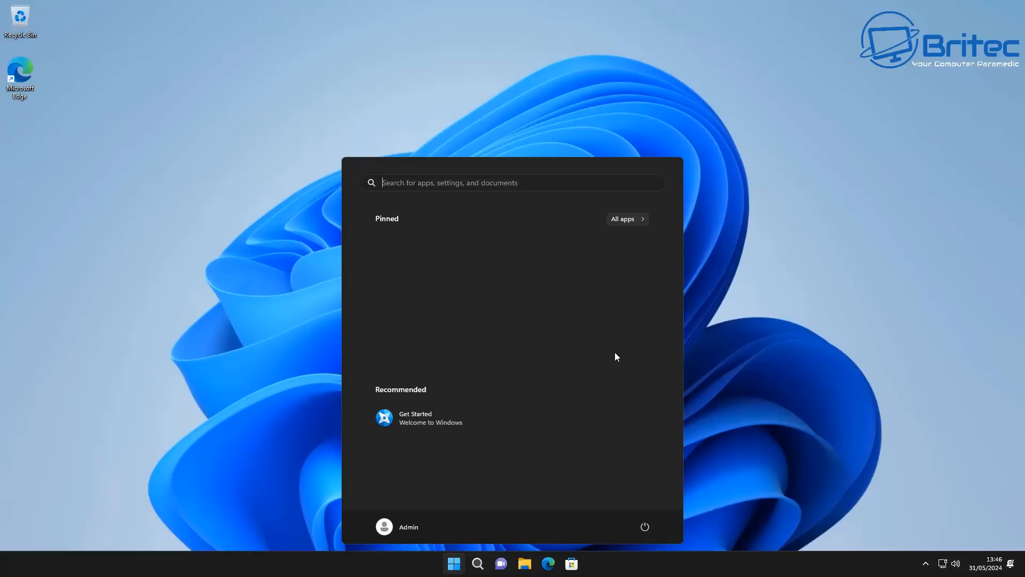
right_click(384, 571)
left_click(420, 519)
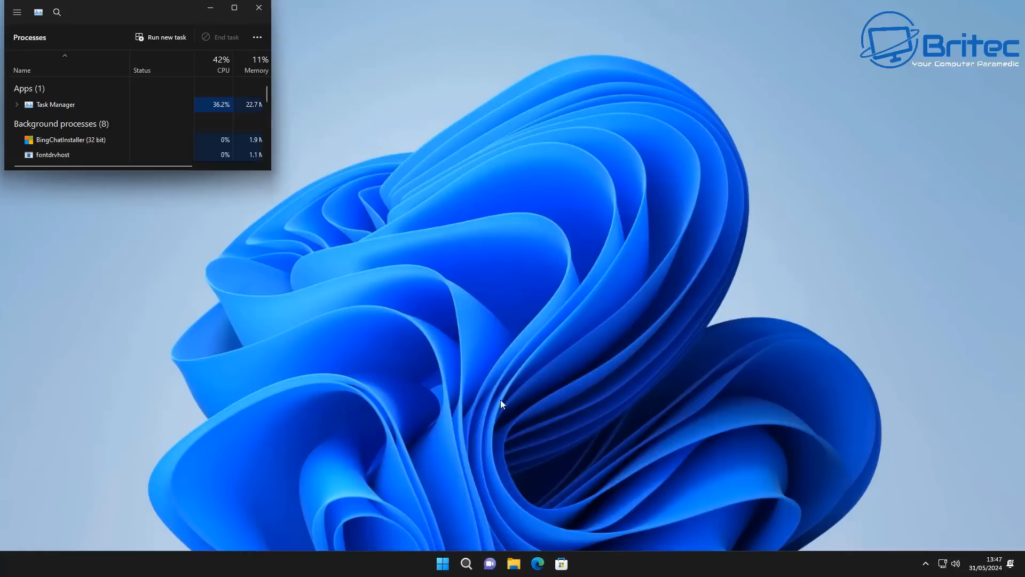
left_click(233, 9)
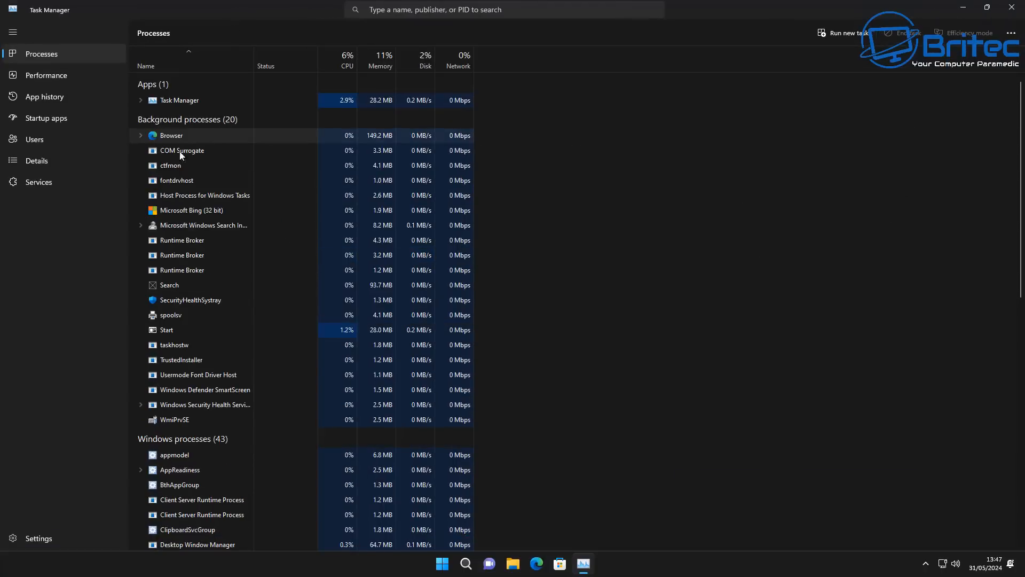
- Check the CPU and Memory performance in Task Manager and close it
left_click(40, 77)
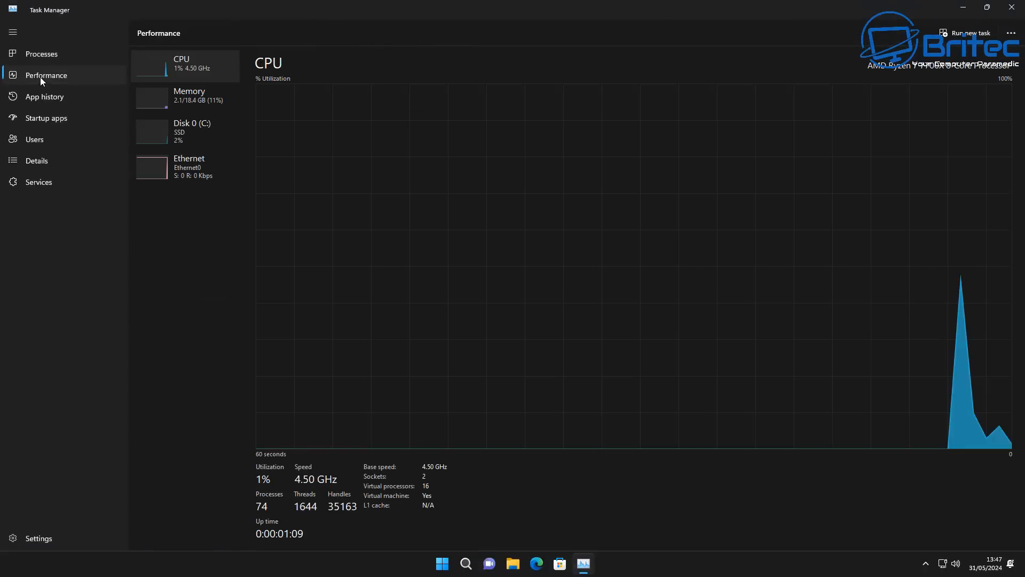
left_click(198, 101)
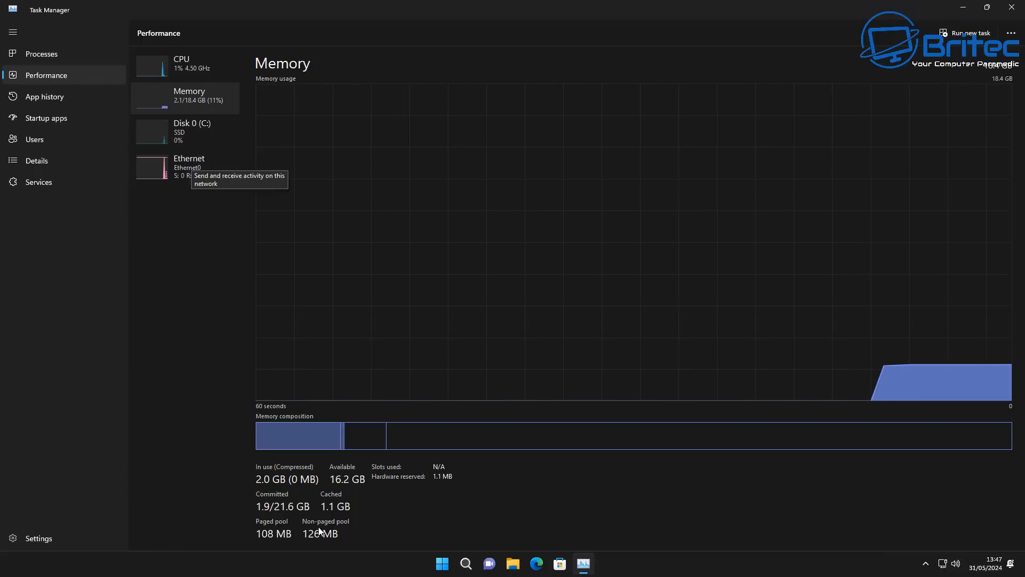
left_click(202, 70)
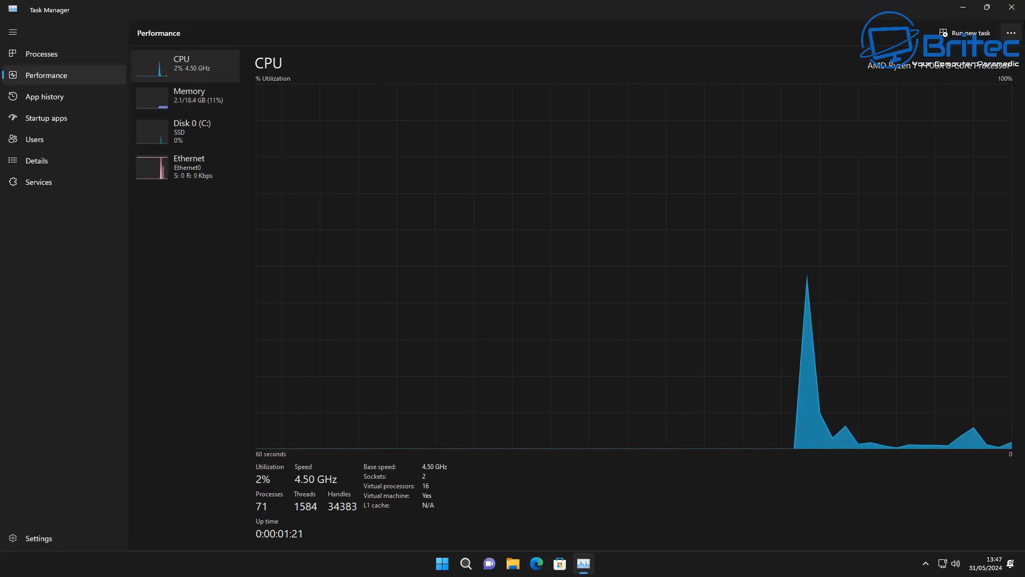
left_click(1011, 6)
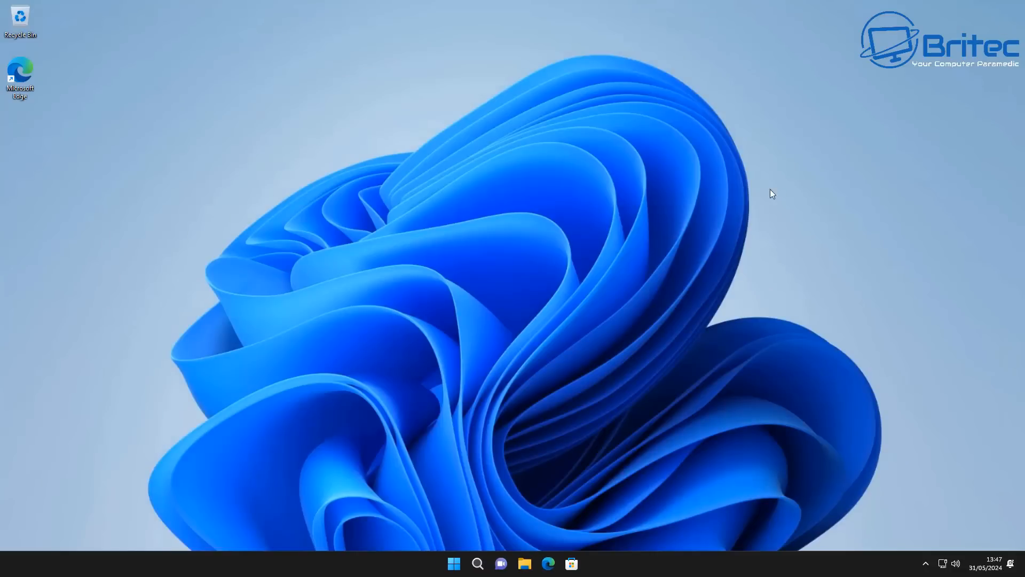